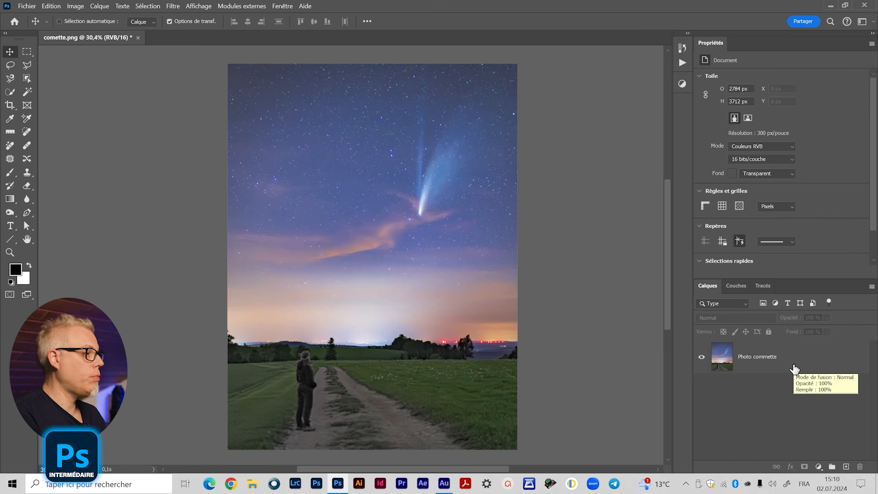
# - Duplicate the Photo commette layer and rename the copy "nb"
pyautogui.click(808, 370)
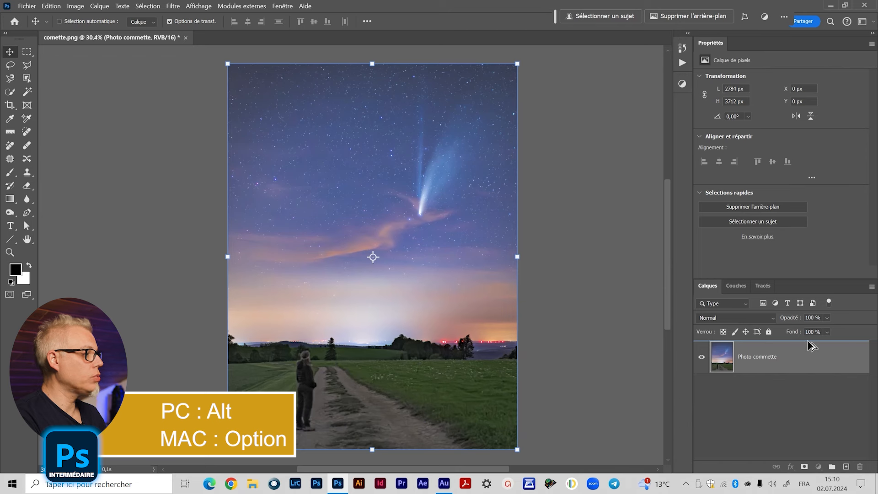
pyautogui.moveTo(811, 345); pyautogui.dragTo(810, 348)
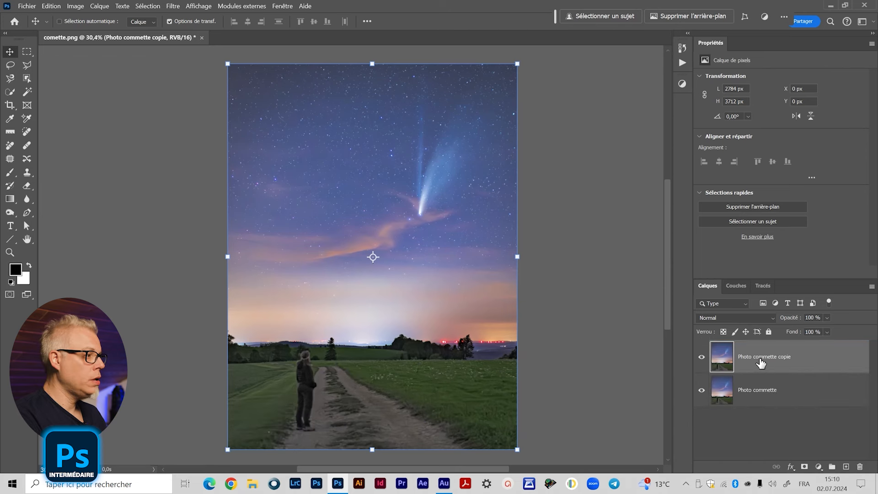
pyautogui.doubleClick(786, 361)
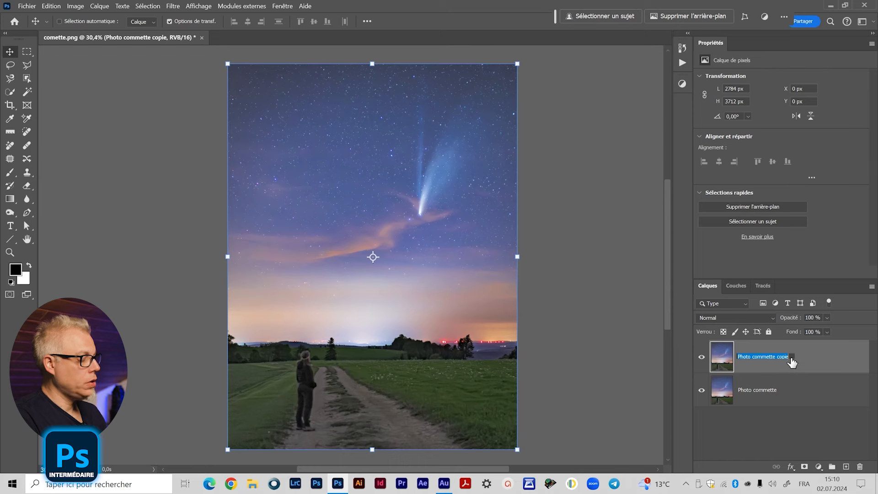
pyautogui.write('nb')
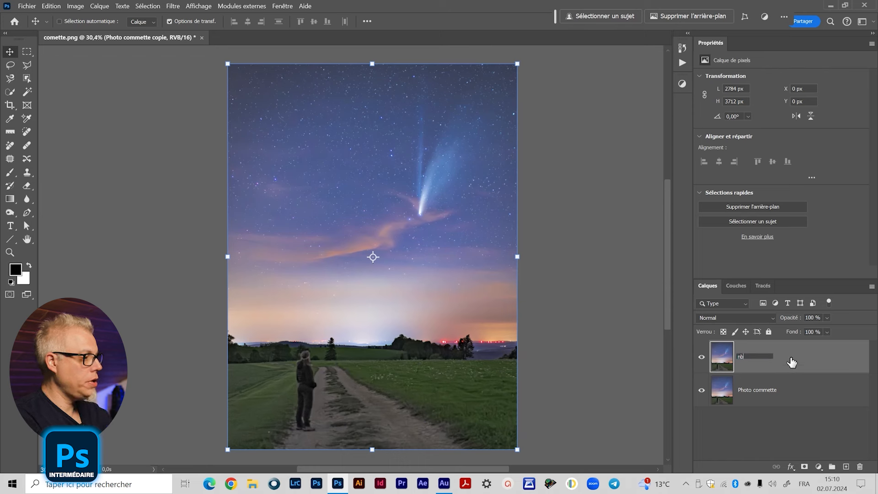
pyautogui.press('Return')
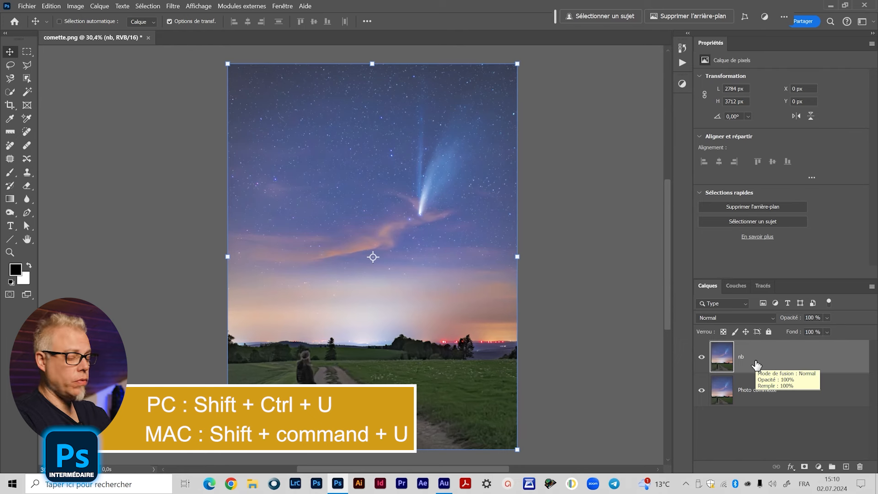
# - Desaturate the nb layer and add a Curves (Courbes) adjustment layer above it
pyautogui.press('ctrl')
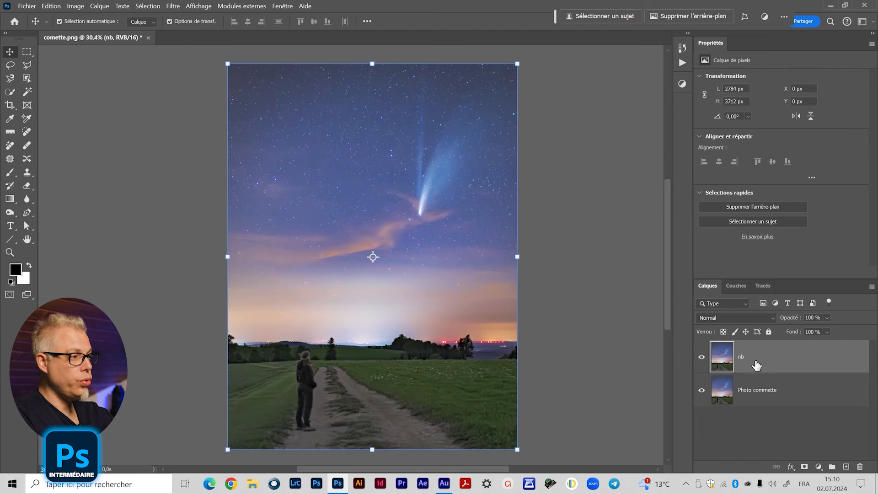
pyautogui.hotkey('ctrl', 'shift', 'u')
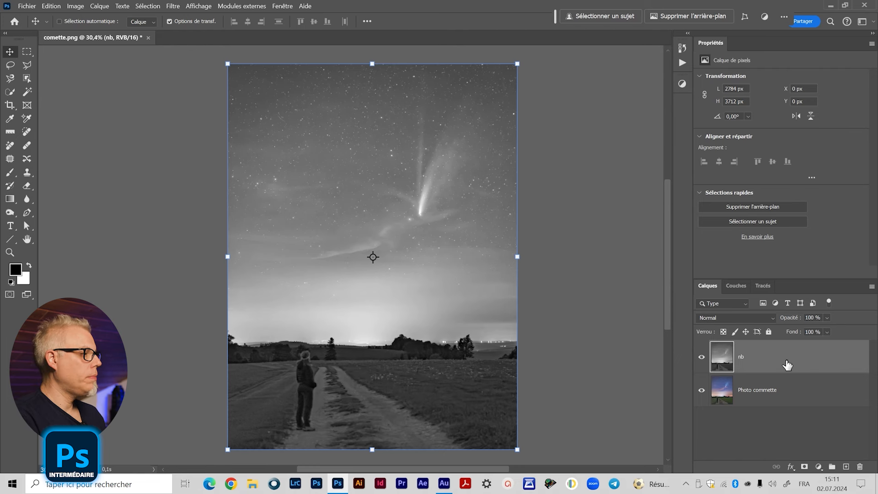
pyautogui.click(682, 83)
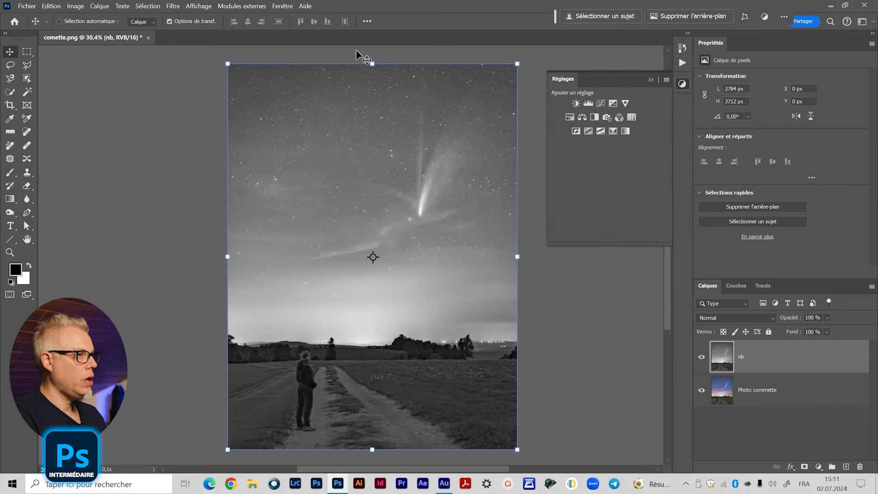
pyautogui.click(282, 6)
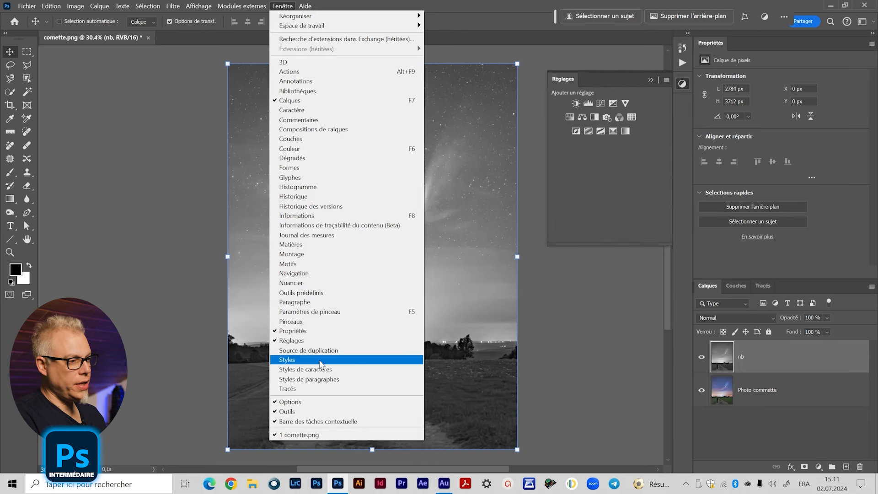
pyautogui.click(456, 80)
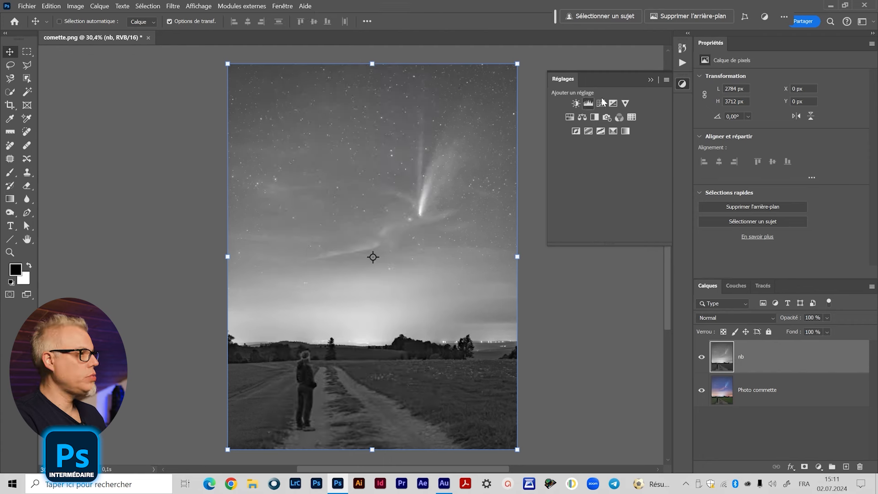
pyautogui.click(603, 102)
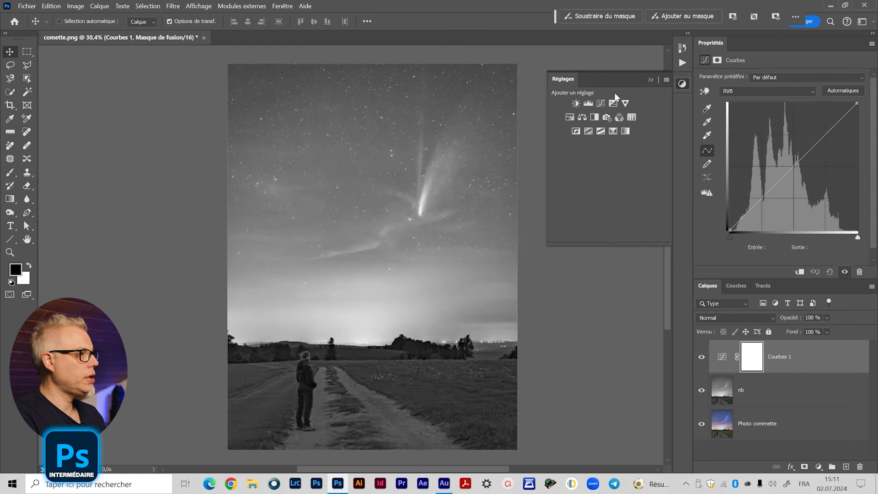
pyautogui.click(648, 80)
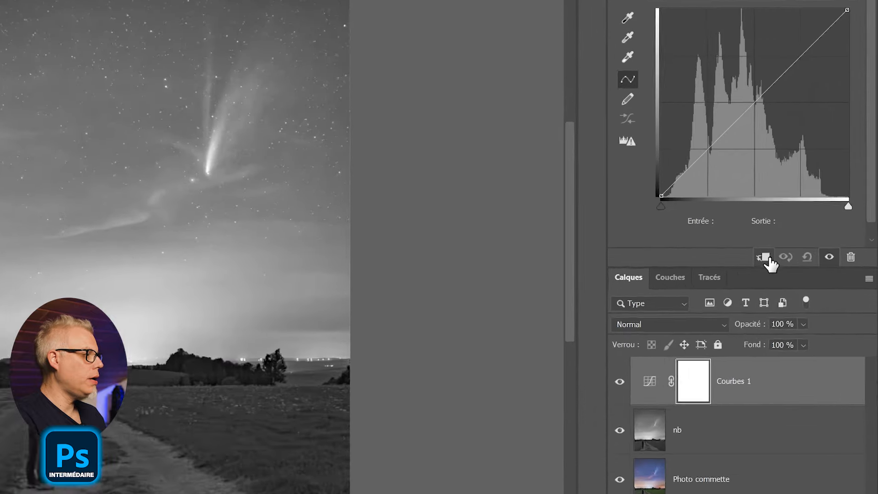
# - Clip the Curves adjustment to the nb layer so that it affects only that layer
pyautogui.click(798, 272)
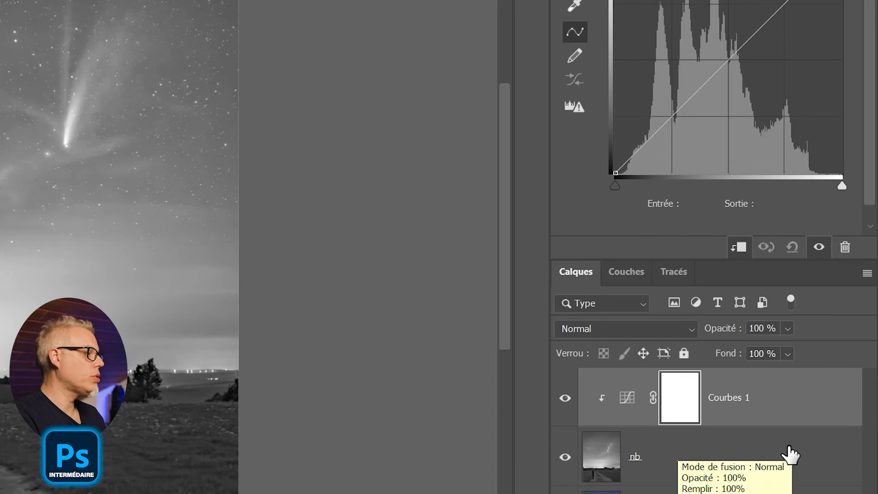
pyautogui.click(738, 247)
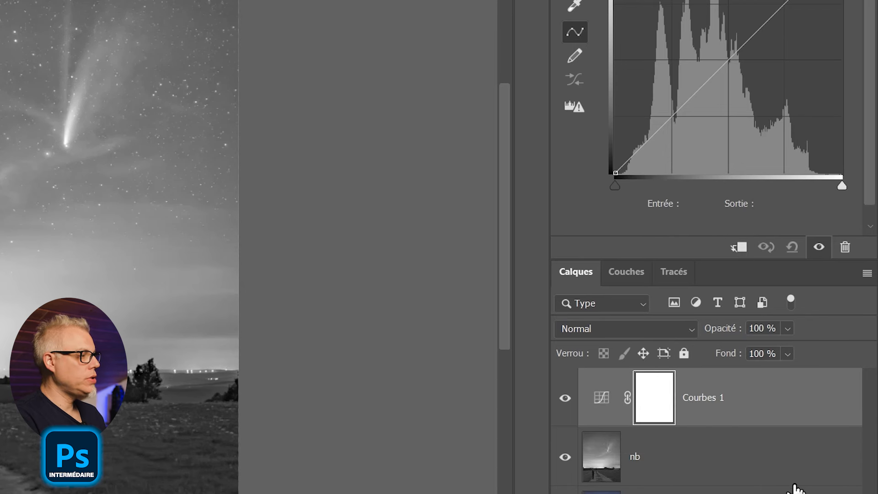
pyautogui.keyDown('alt'); pyautogui.click(796, 428); pyautogui.keyUp('alt')
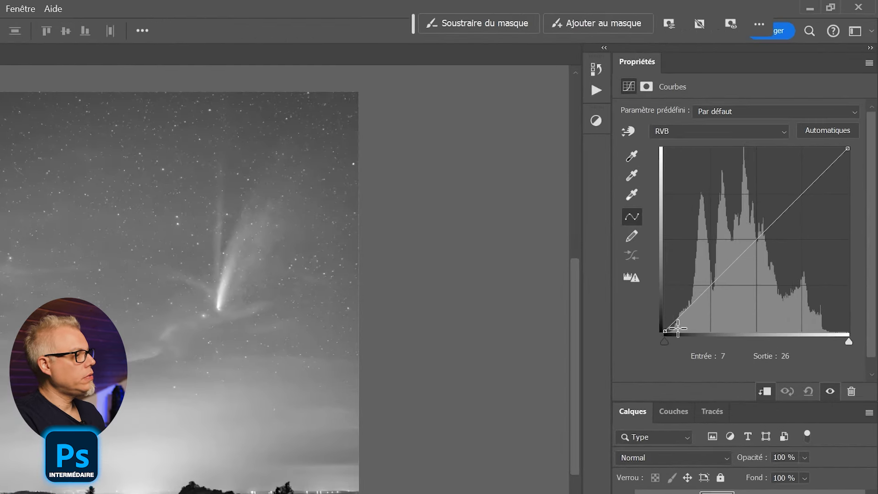
# - Flatten the RVB curve into a horizontal line by setting both its black and white end points to output 128
pyautogui.moveTo(730, 229); pyautogui.dragTo(731, 227)
pyautogui.moveTo(663, 329); pyautogui.dragTo(662, 336)
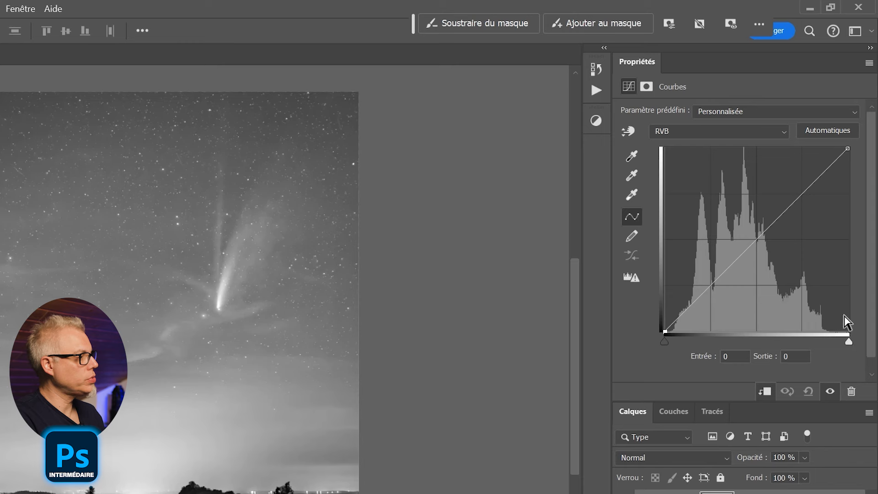
pyautogui.moveTo(666, 330); pyautogui.dragTo(665, 240)
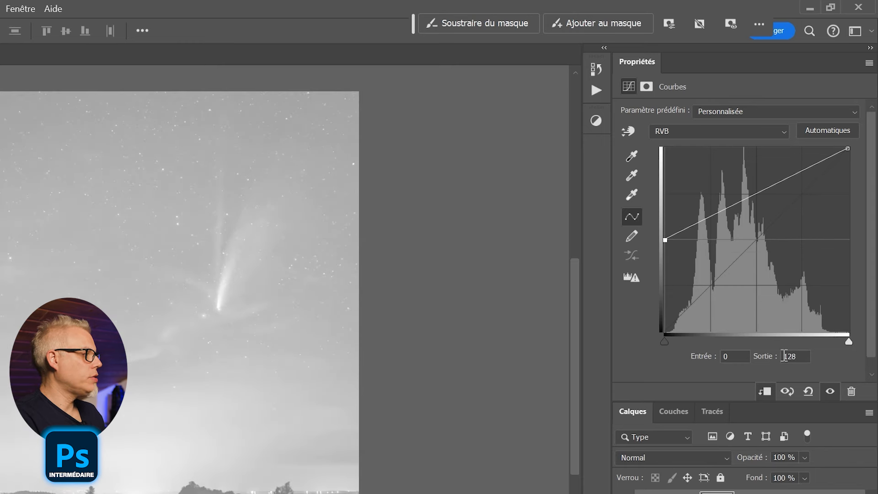
pyautogui.click(847, 146)
pyautogui.moveTo(849, 146); pyautogui.dragTo(866, 238)
pyautogui.click(785, 356)
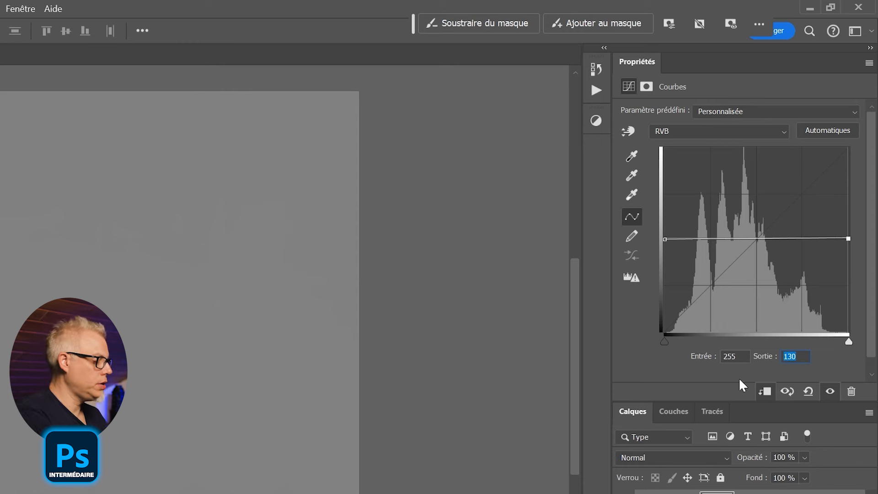
pyautogui.write('128')
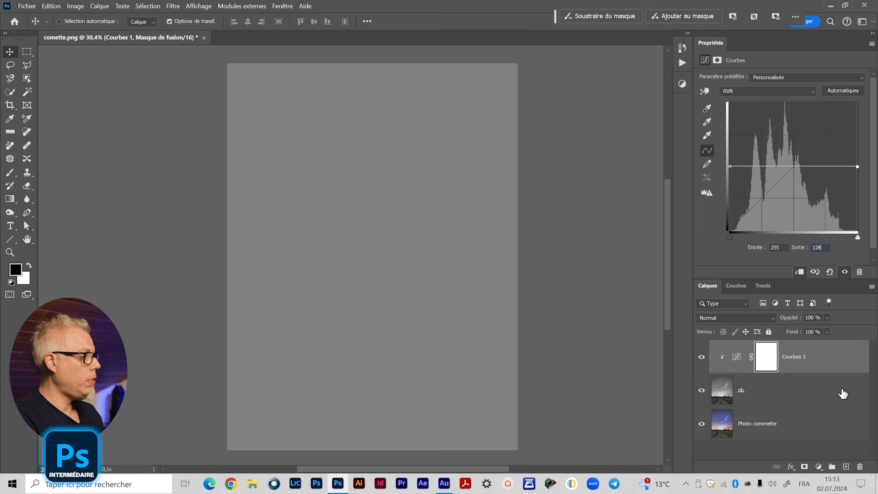
# - Set the nb layer's blend mode to Lumière tamisée and compare the image with that layer hidden and shown
pyautogui.click(737, 394)
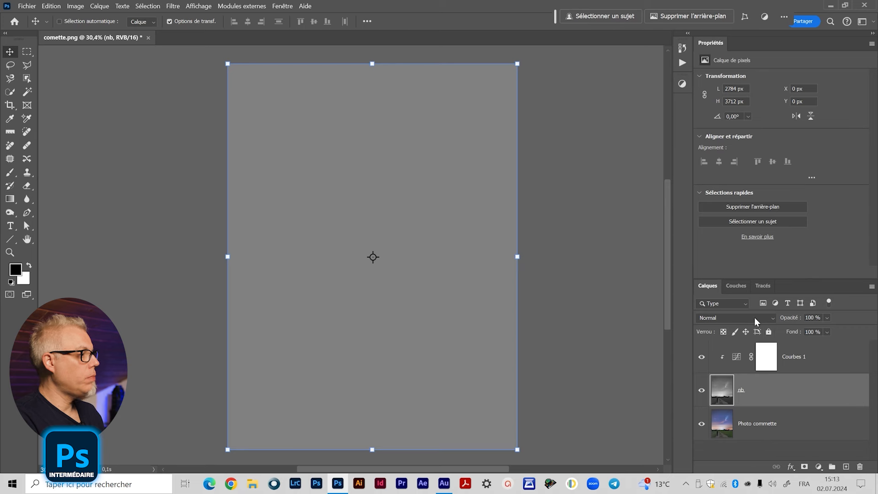
pyautogui.click(754, 317)
pyautogui.click(753, 331)
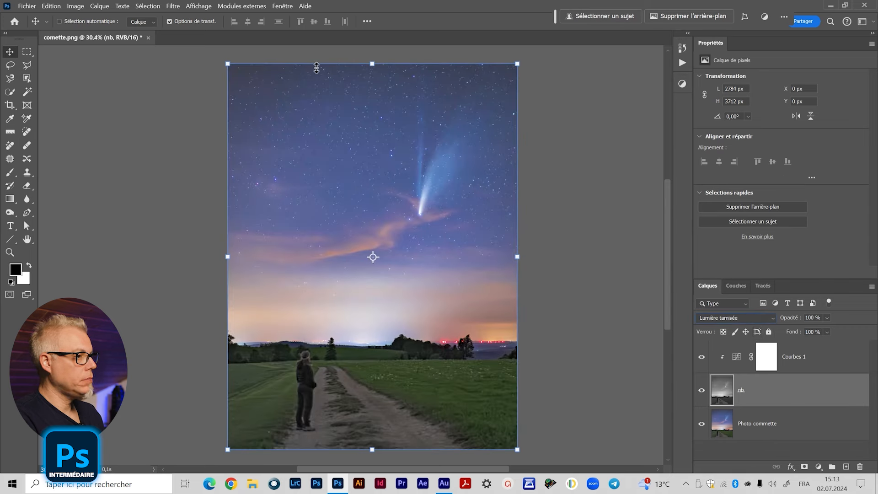
pyautogui.click(704, 394)
pyautogui.click(703, 395)
pyautogui.click(703, 395)
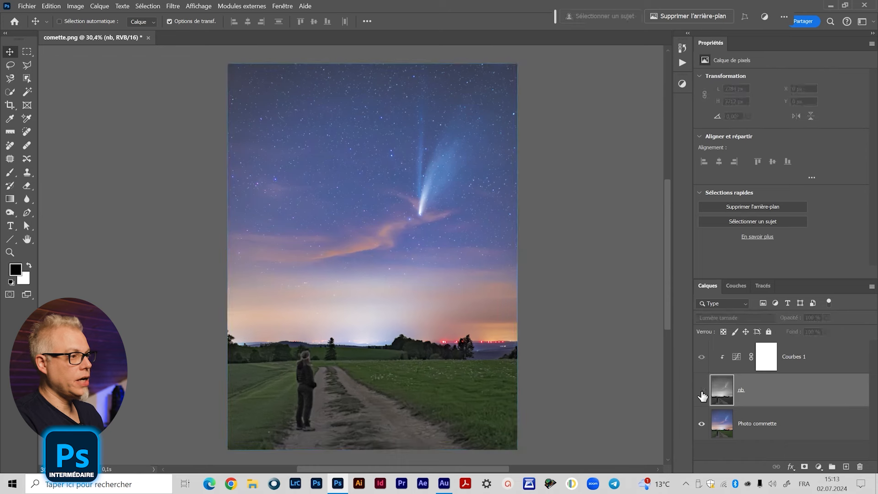
pyautogui.click(703, 394)
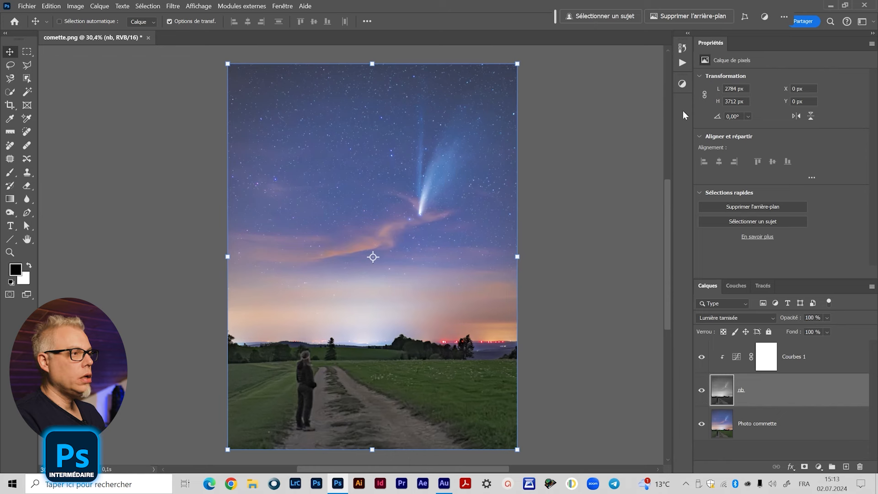
# - Anchor the flat curve at input 55, output 128, and use on-image adjustment to raise the comet's head at input 236 to output 134
pyautogui.click(738, 357)
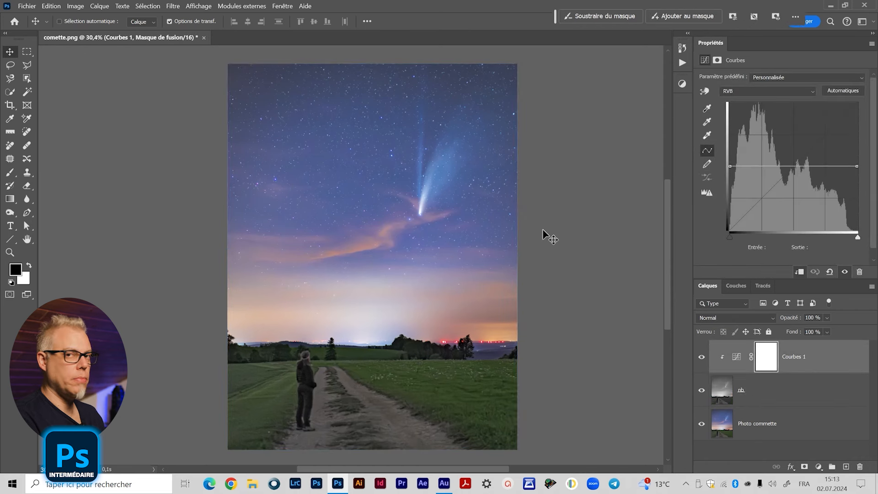
pyautogui.click(757, 166)
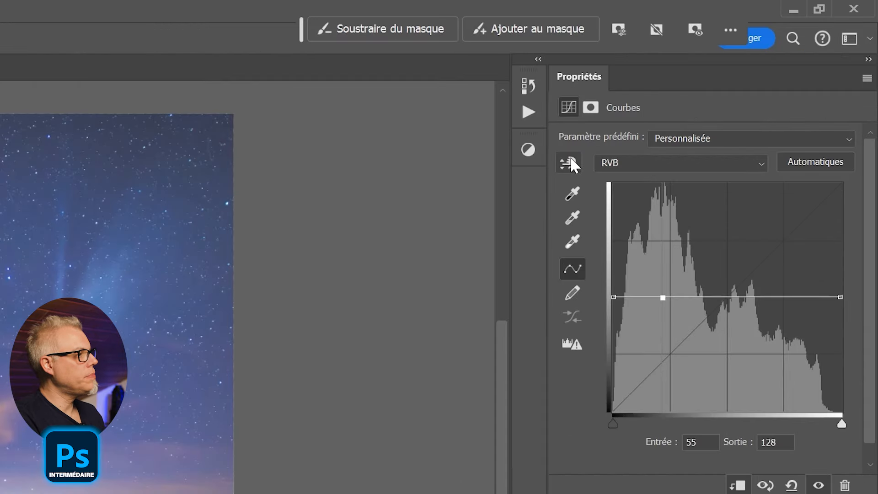
pyautogui.click(570, 163)
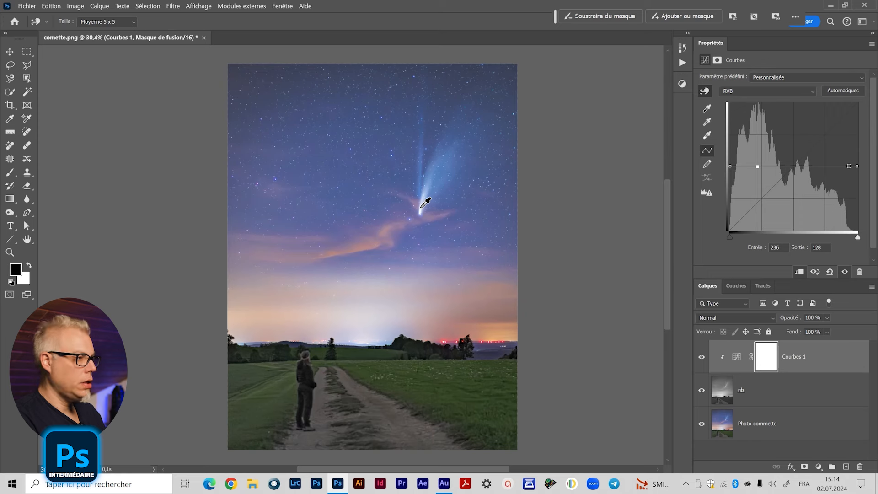
pyautogui.click(425, 204)
pyautogui.moveTo(425, 207); pyautogui.dragTo(425, 206)
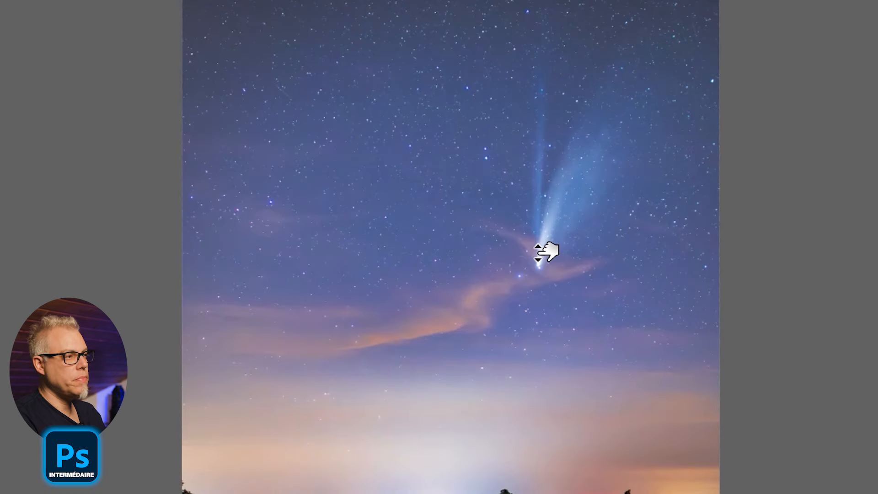
pyautogui.moveTo(547, 251); pyautogui.dragTo(548, 237)
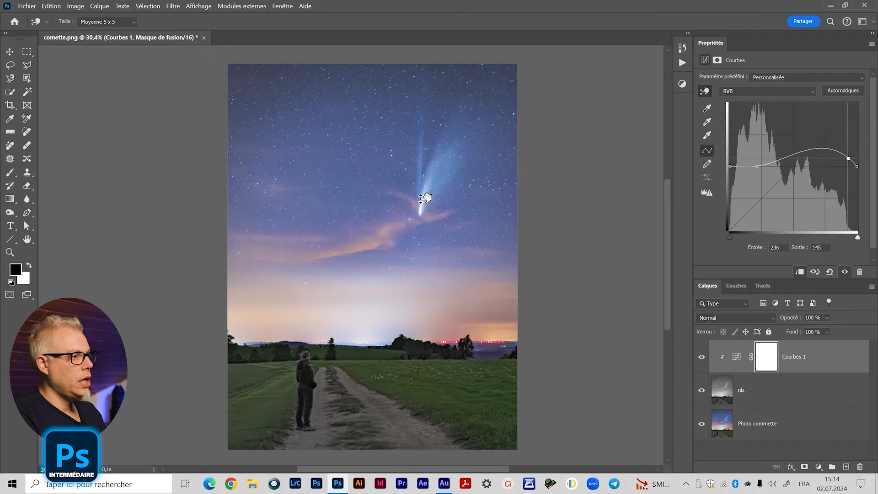
pyautogui.moveTo(425, 198)
pyautogui.mouseDown()
pyautogui.moveTo(424, 218)
pyautogui.moveTo(427, 203)
pyautogui.mouseUp()
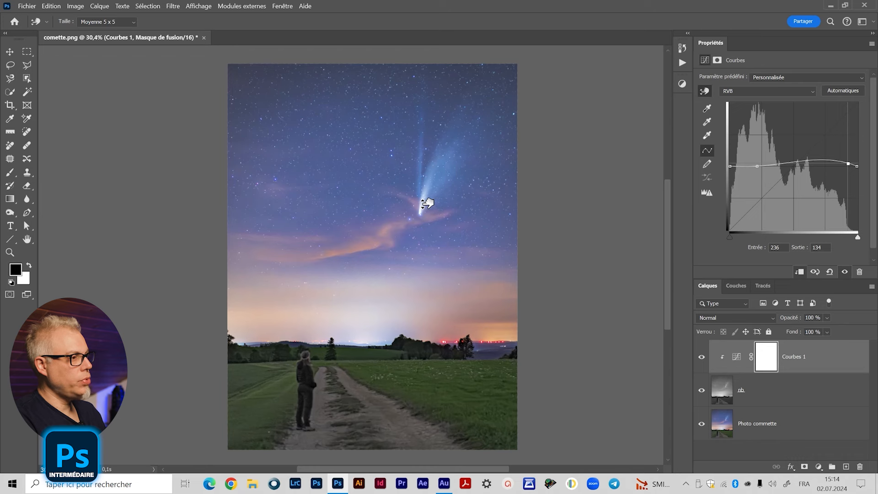
# - Lower the curve's shadow point to input 49, output 109 and its midtones to input 130, output 101, checking against the hidden nb layer
pyautogui.moveTo(759, 165); pyautogui.dragTo(754, 173)
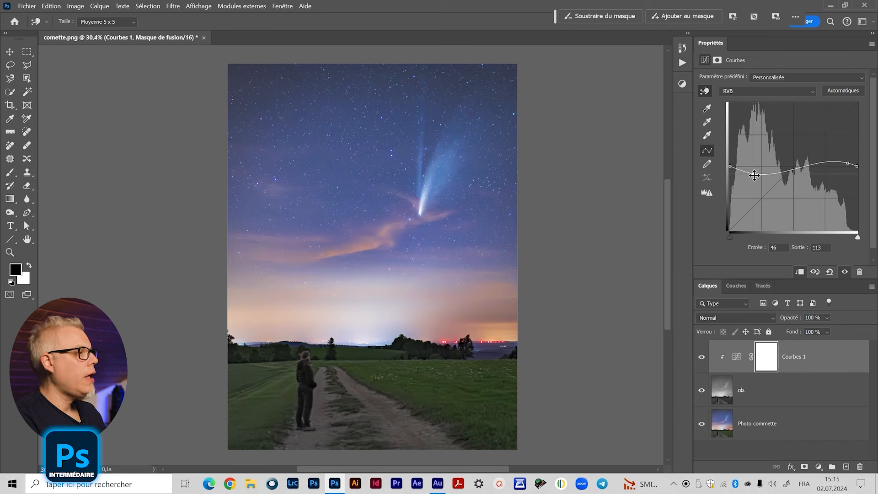
pyautogui.moveTo(754, 174); pyautogui.dragTo(756, 178)
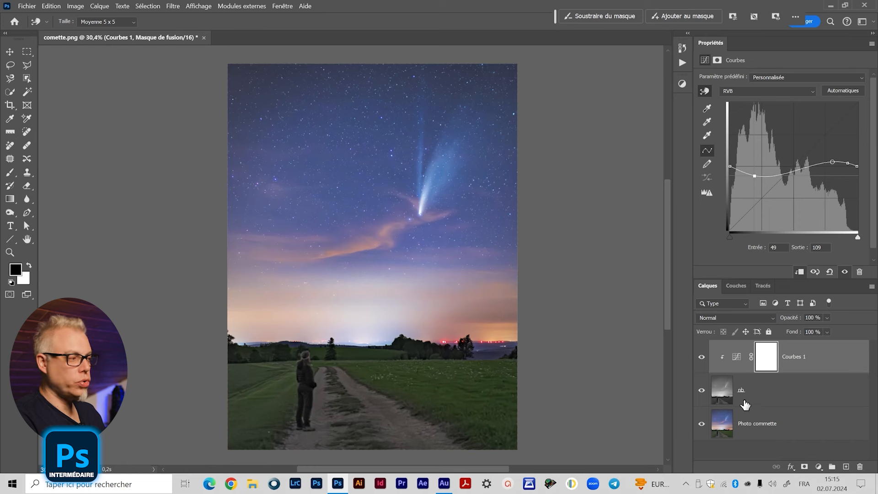
pyautogui.click(737, 357)
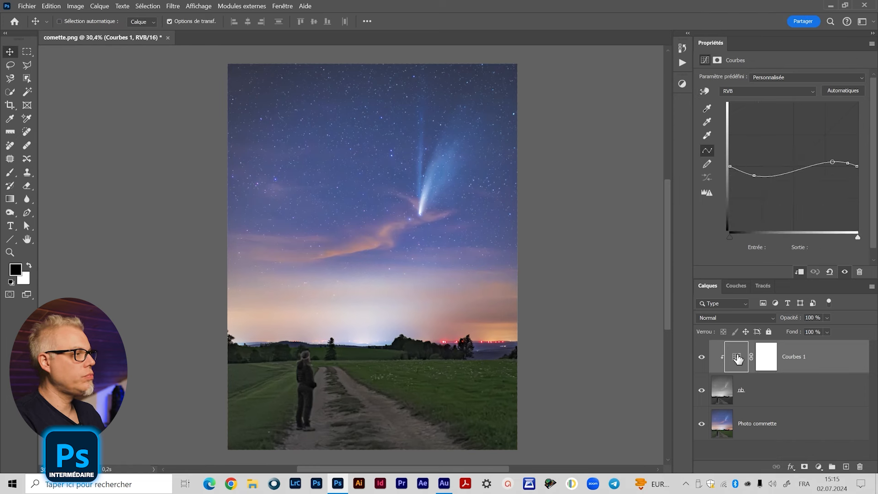
pyautogui.click(846, 163)
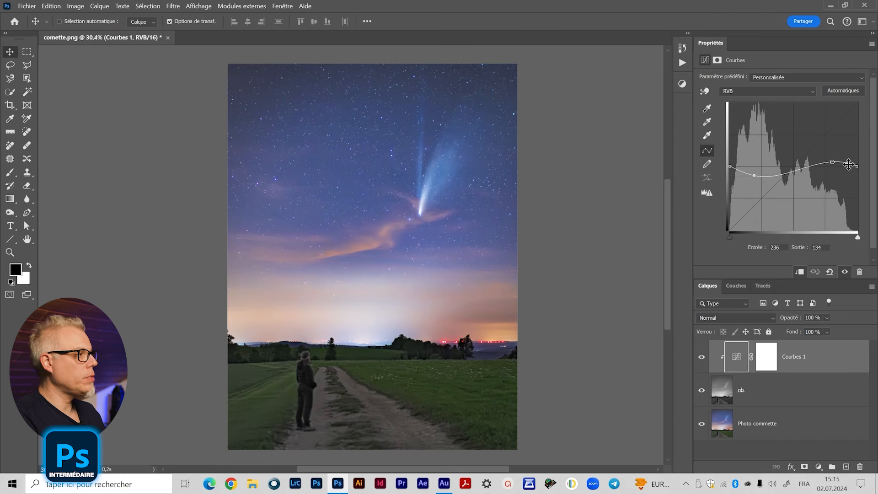
pyautogui.moveTo(795, 170)
pyautogui.mouseDown()
pyautogui.moveTo(794, 157)
pyautogui.moveTo(796, 180)
pyautogui.mouseUp()
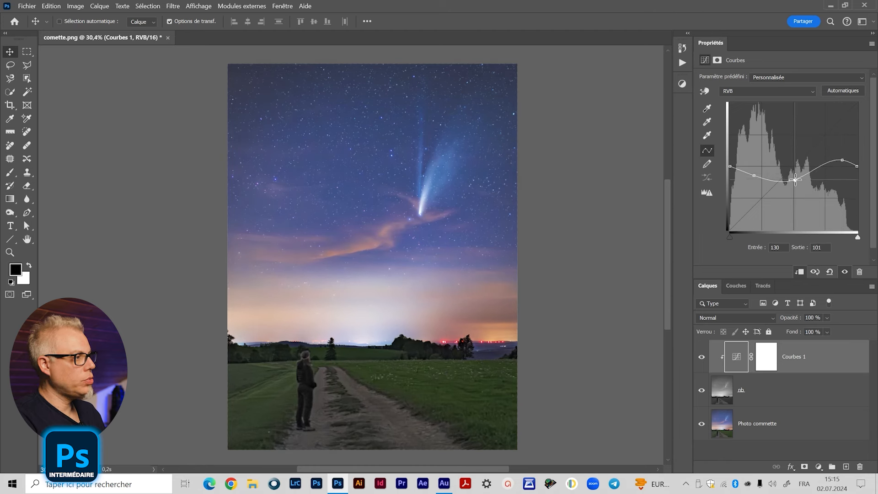
pyautogui.click(701, 390)
pyautogui.click(701, 390)
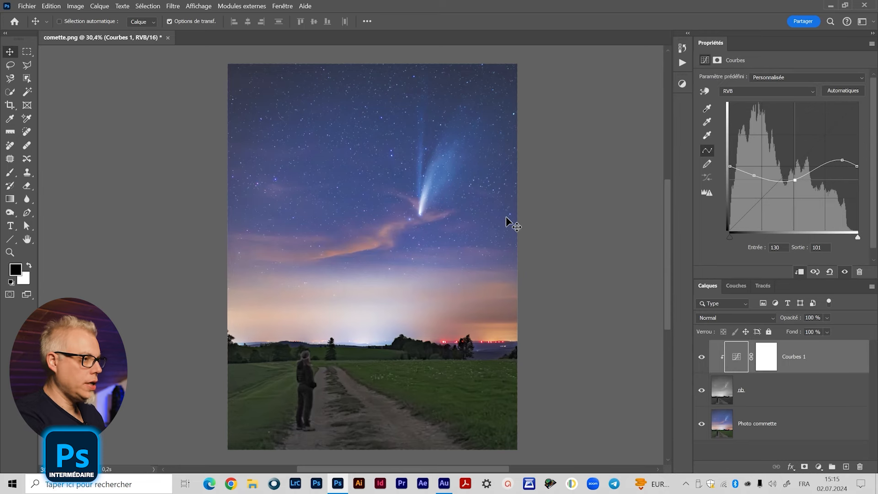
# - Examine the orange clouds and stars below the comet up close with the nb layer hidden and shown
pyautogui.press('z')
pyautogui.moveTo(428, 196); pyautogui.dragTo(461, 185)
pyautogui.moveTo(351, 308); pyautogui.dragTo(492, 249)
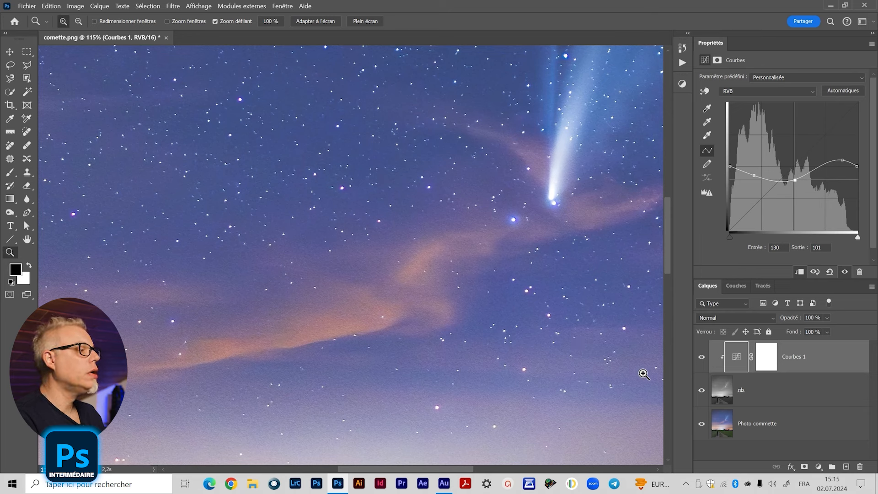
pyautogui.click(702, 392)
pyautogui.click(701, 392)
pyautogui.click(701, 392)
pyautogui.click(702, 393)
pyautogui.hotkey('ctrl', '0')
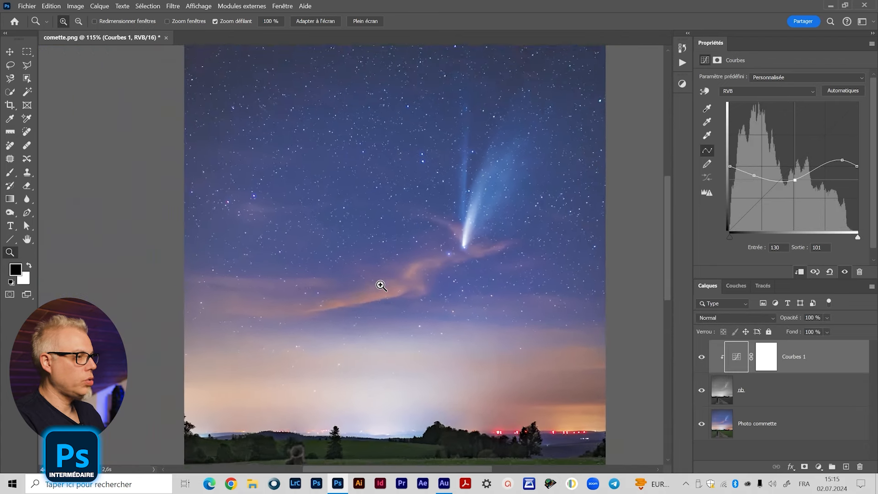
# - Compare the whole comet photo with the nb layer hidden and shown
pyautogui.moveTo(383, 318)
pyautogui.mouseDown()
pyautogui.moveTo(375, 296)
pyautogui.moveTo(374, 307)
pyautogui.mouseUp()
pyautogui.scroll(-2, 375, 298)
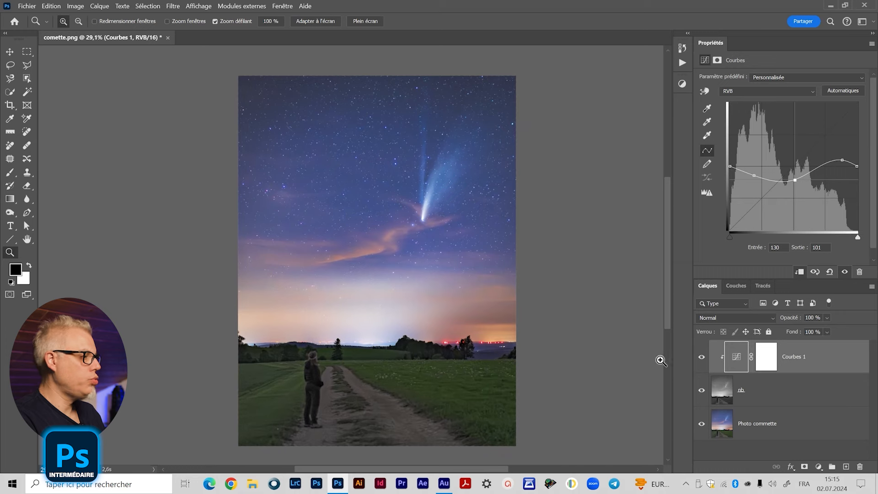
pyautogui.click(702, 392)
pyautogui.click(702, 392)
pyautogui.moveTo(362, 247)
pyautogui.mouseDown()
pyautogui.moveTo(378, 247)
pyautogui.moveTo(370, 249)
pyautogui.mouseUp()
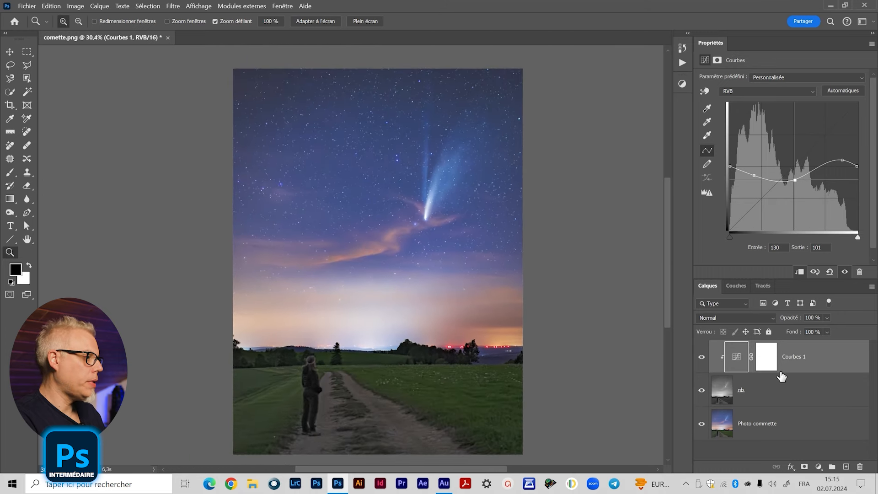
# - Add a Vibrance adjustment layer above the Courbes 1 layer with vibrance at +35
pyautogui.click(682, 84)
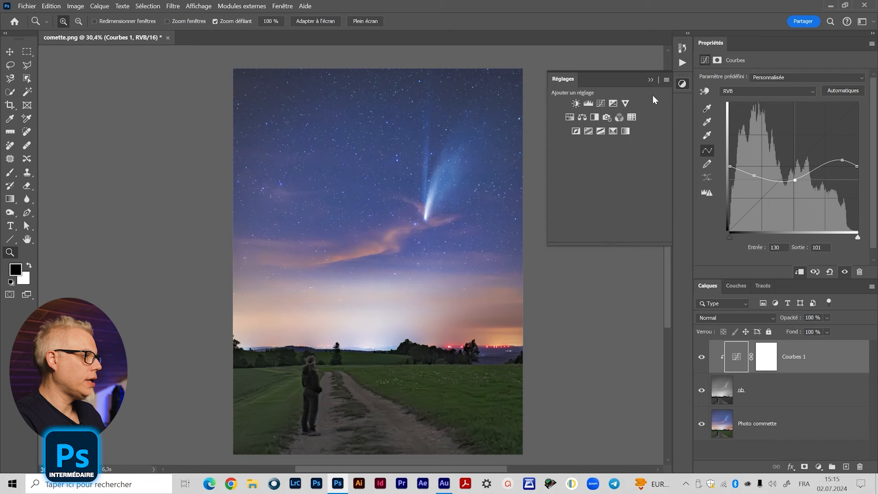
pyautogui.click(626, 104)
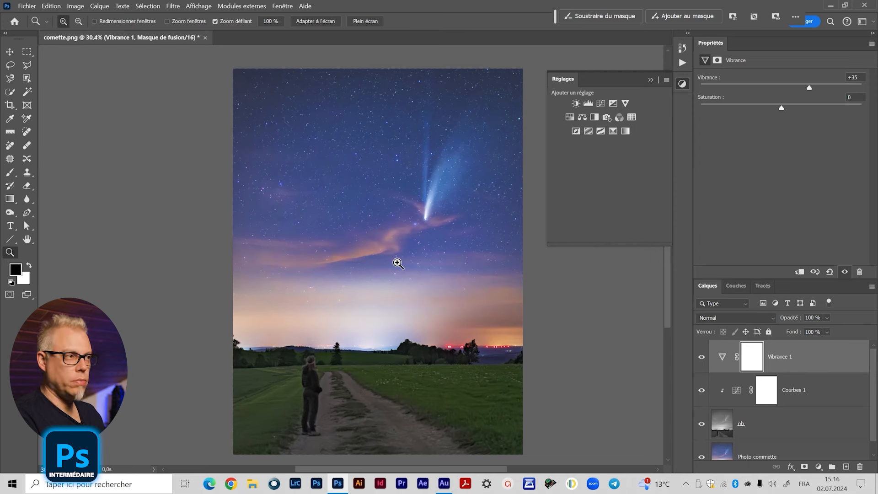
pyautogui.scroll(-1, 397, 263)
pyautogui.scroll(1, 398, 263)
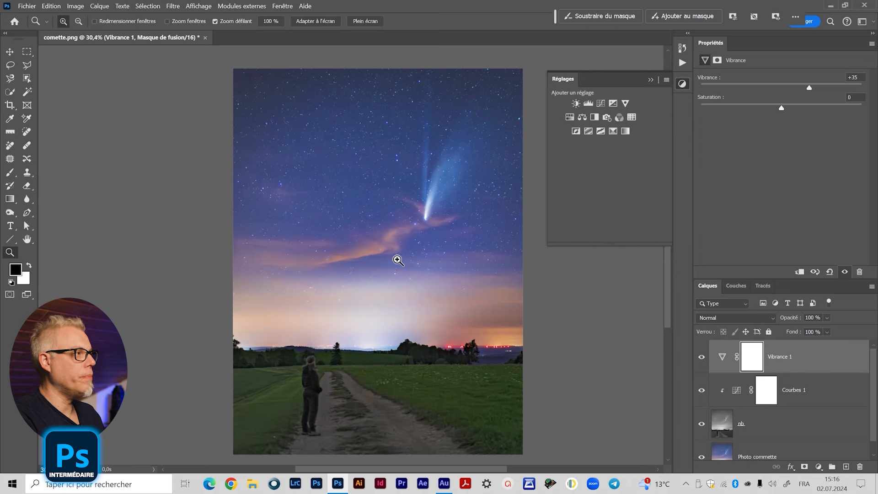
pyautogui.scroll(-1, 398, 260)
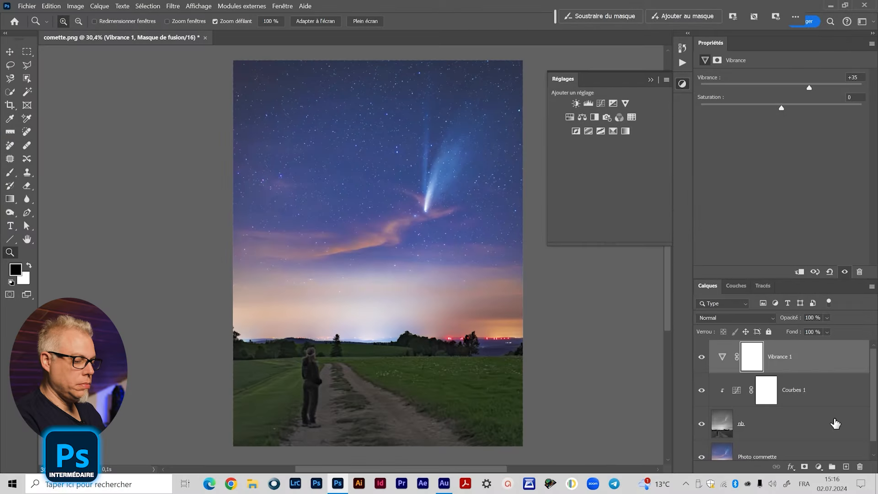
# - Delete the Vibrance, Courbes and nb layers, keeping only the Photo commette layer
pyautogui.keyDown('shift'); pyautogui.click(836, 424); pyautogui.keyUp('shift')
pyautogui.moveTo(845, 400); pyautogui.dragTo(861, 468)
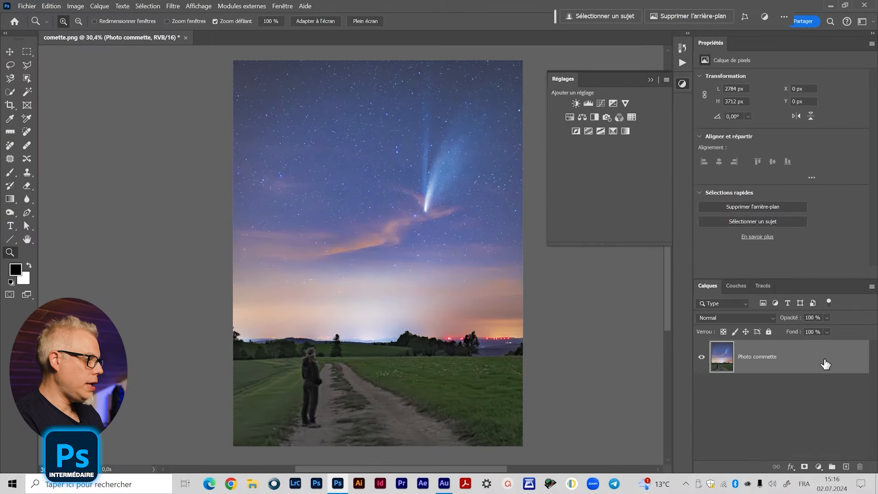
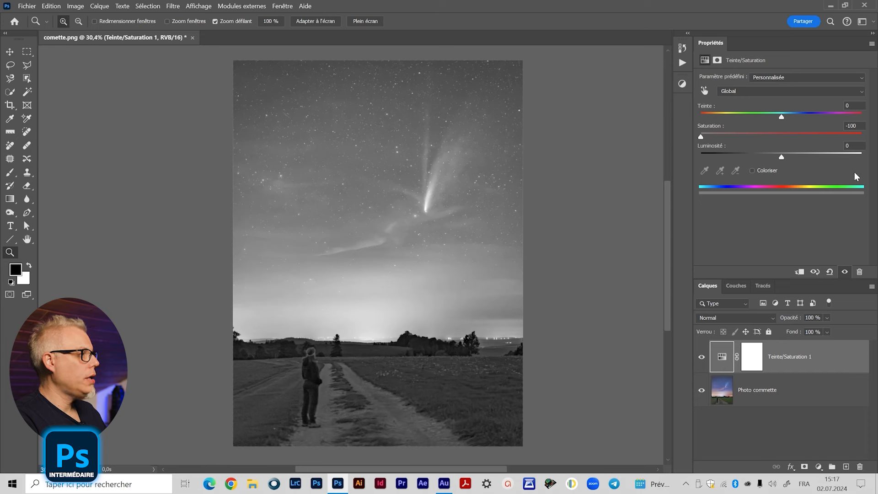
# - Set the Teinte/Saturation layer's saturation to -100 and add a Courbes adjustment layer clipped to it
pyautogui.moveTo(701, 134); pyautogui.dragTo(727, 134)
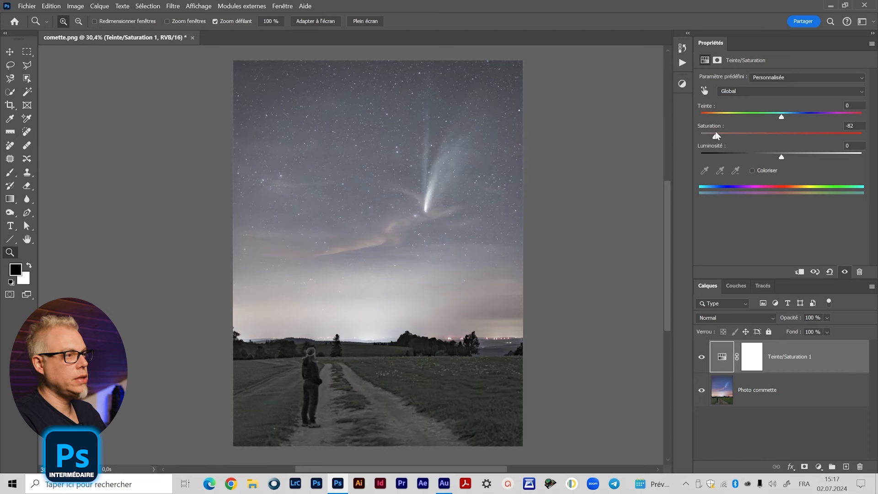
pyautogui.moveTo(718, 140); pyautogui.dragTo(695, 137)
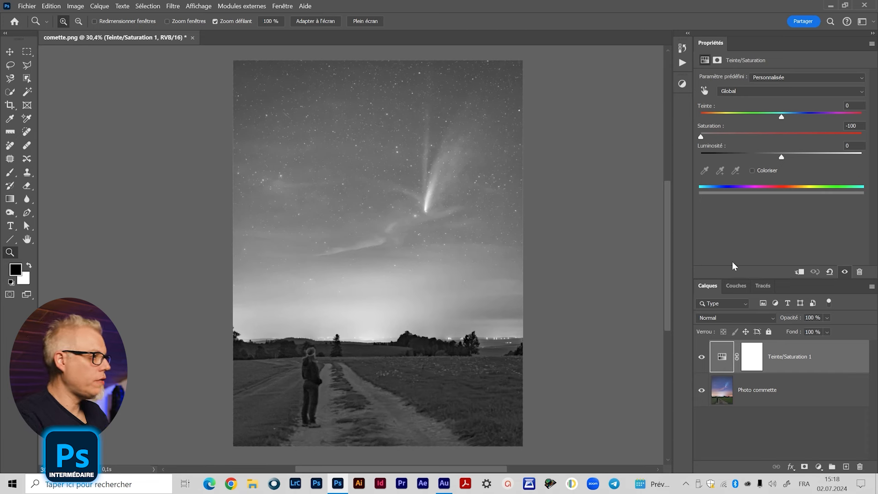
pyautogui.click(682, 85)
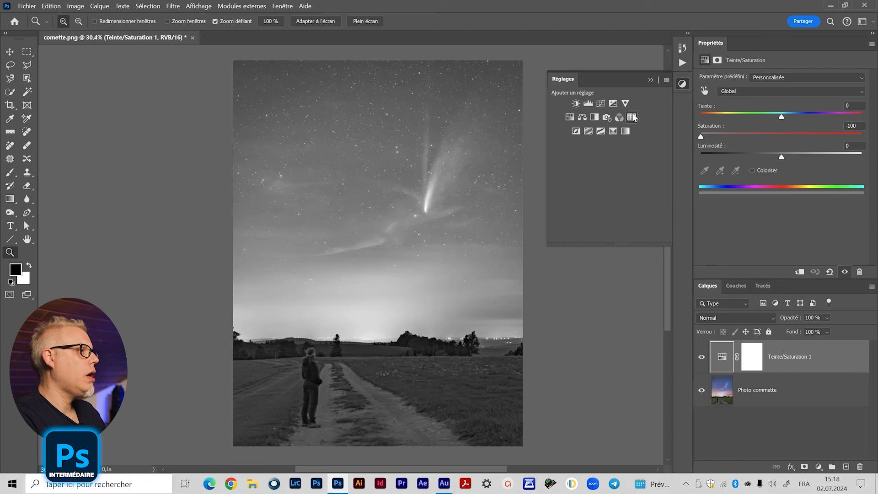
pyautogui.click(600, 103)
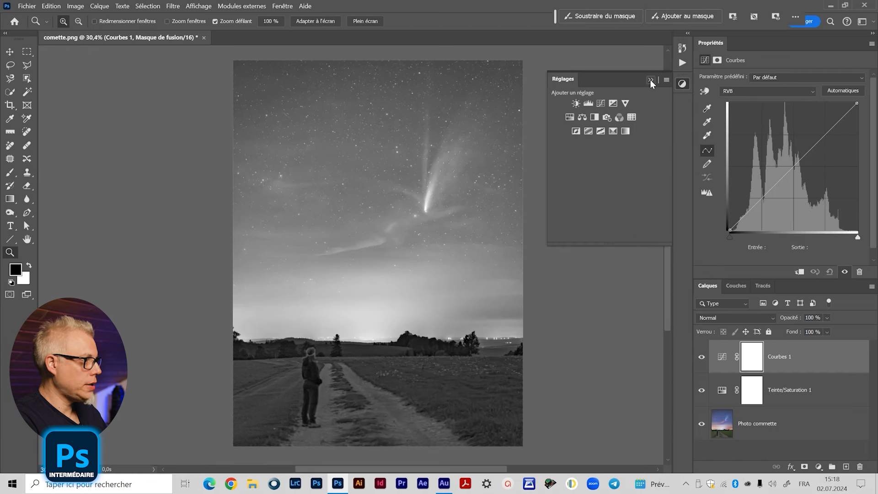
pyautogui.click(650, 80)
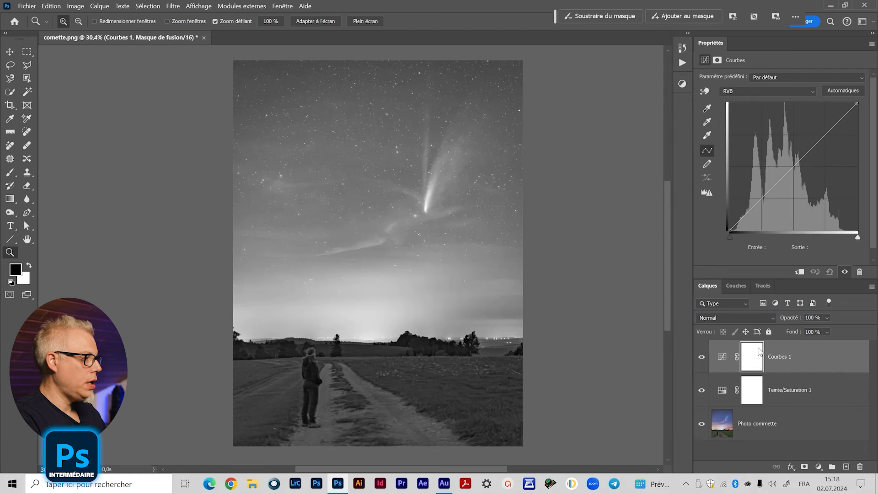
pyautogui.click(800, 273)
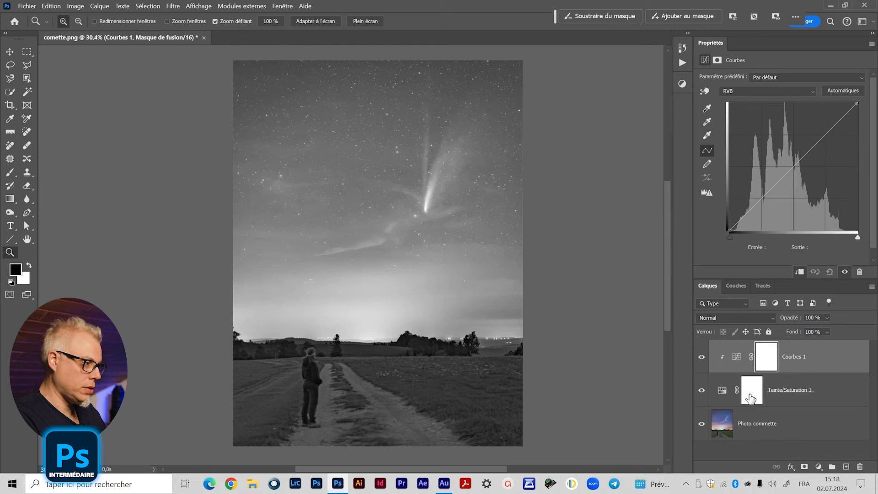
# - Flatten the RVB curve into a horizontal line at output 128 by moving both its end points
pyautogui.click(732, 227)
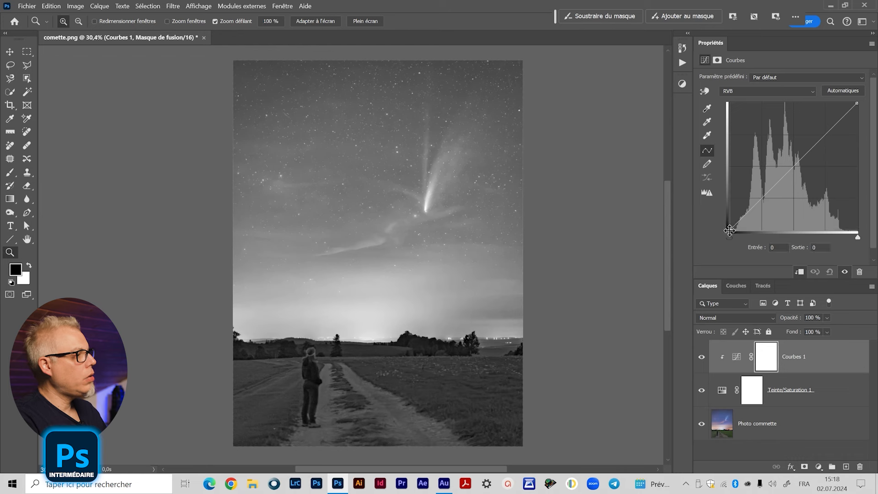
pyautogui.moveTo(731, 227); pyautogui.dragTo(730, 166)
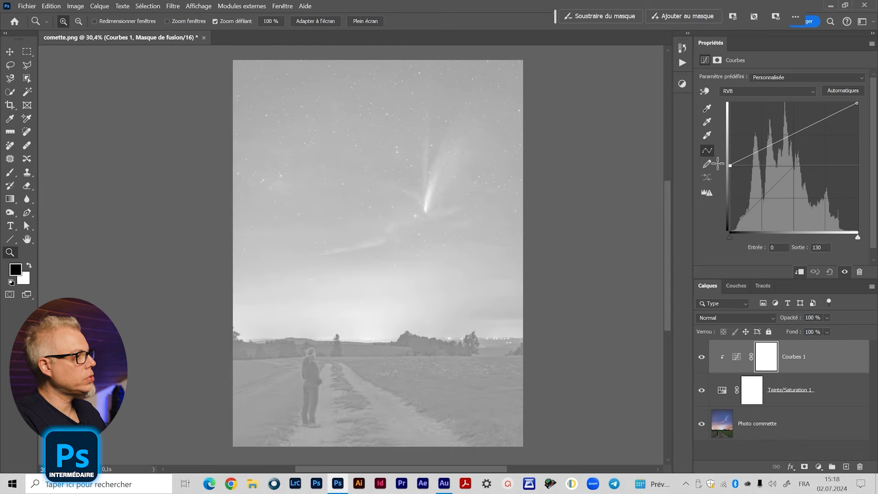
pyautogui.moveTo(863, 105); pyautogui.dragTo(871, 167)
pyautogui.click(812, 248)
pyautogui.write('130')
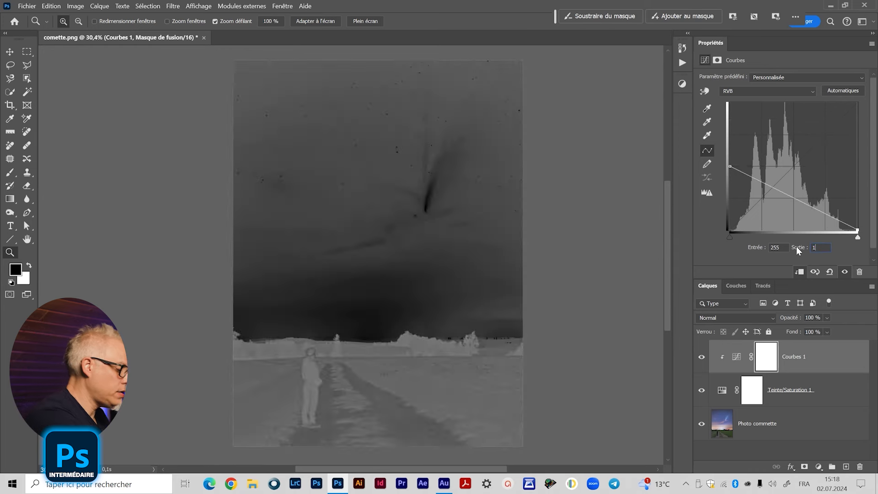
pyautogui.click(715, 253)
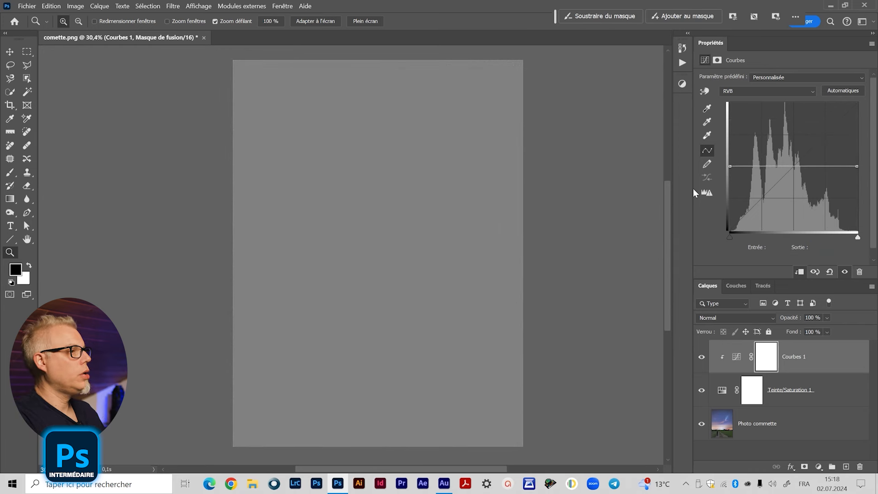
# - Set the Teinte/Saturation 1 layer's blend mode to Lumière tamisée and check its visibility
pyautogui.click(722, 392)
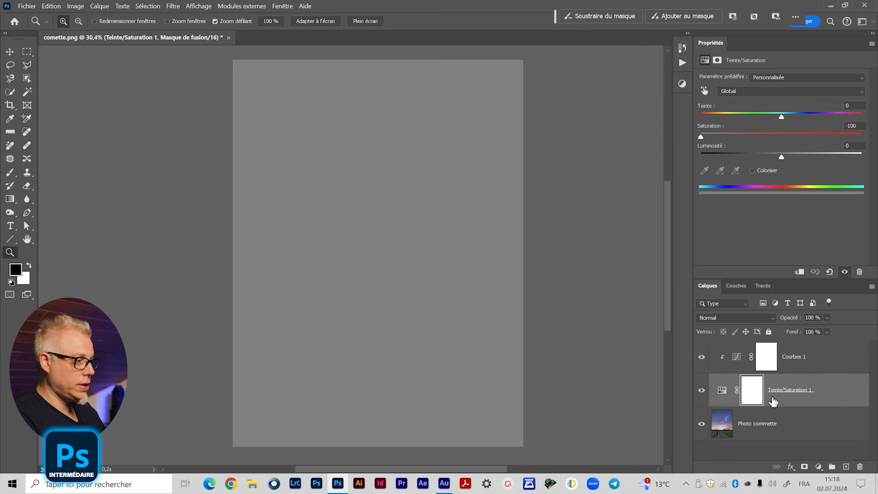
pyautogui.click(734, 318)
pyautogui.click(724, 329)
pyautogui.click(701, 391)
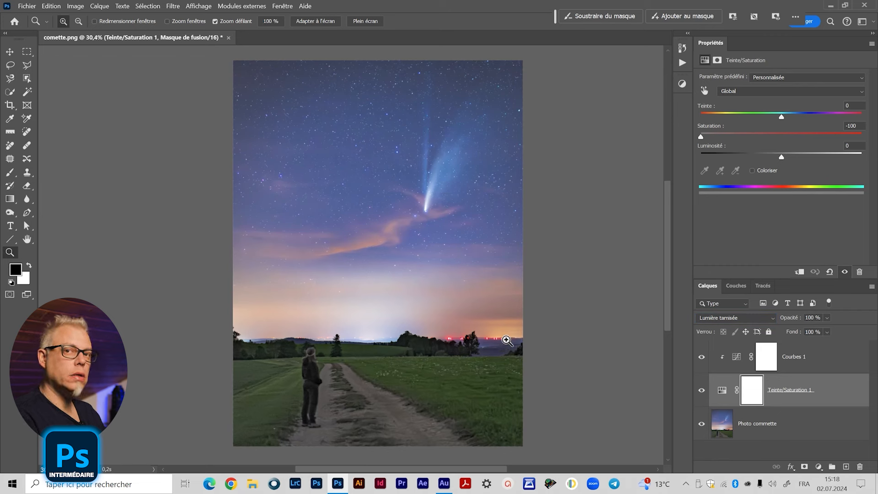
# - Anchor the flat curve at input 53, output 128, and use on-image adjustment to raise the comet at input 223 to output 140
pyautogui.click(737, 360)
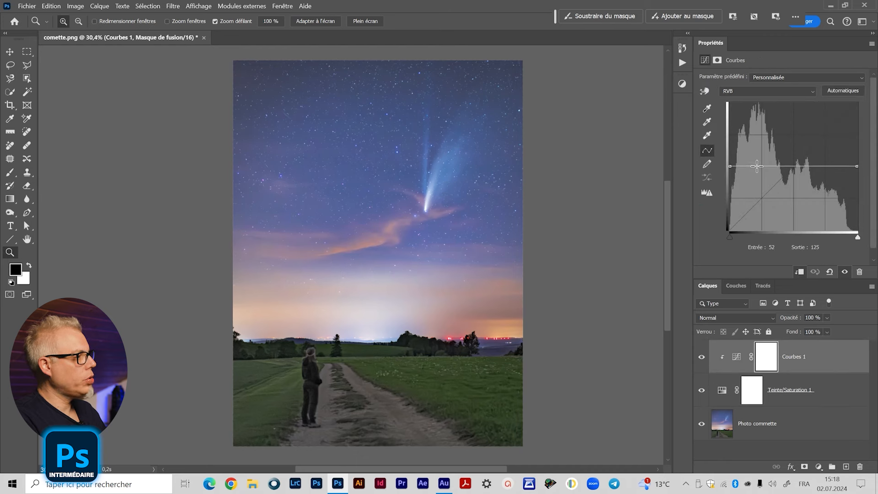
pyautogui.click(709, 91)
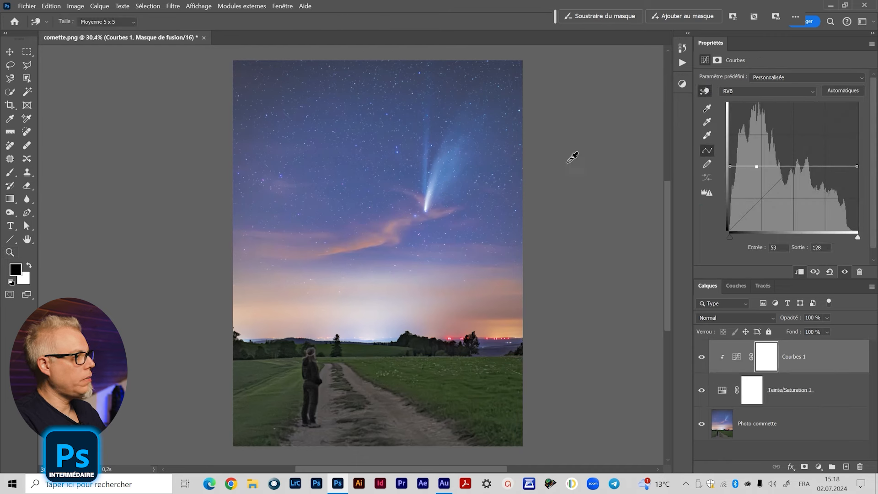
pyautogui.moveTo(431, 190)
pyautogui.mouseDown()
pyautogui.moveTo(430, 198)
pyautogui.moveTo(434, 189)
pyautogui.mouseUp()
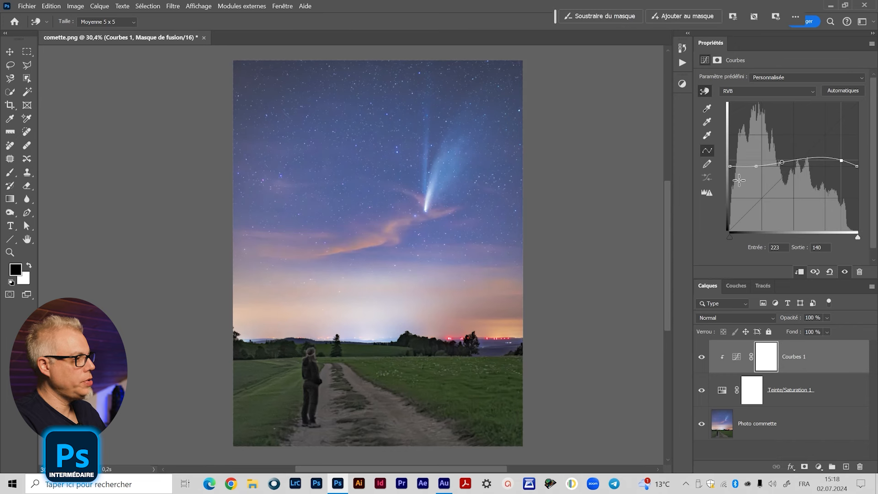
# - Lower the curve's shadows and midtones, placing the midtone point at input 120, output 72, then raise that point slightly
pyautogui.moveTo(759, 164); pyautogui.dragTo(861, 170)
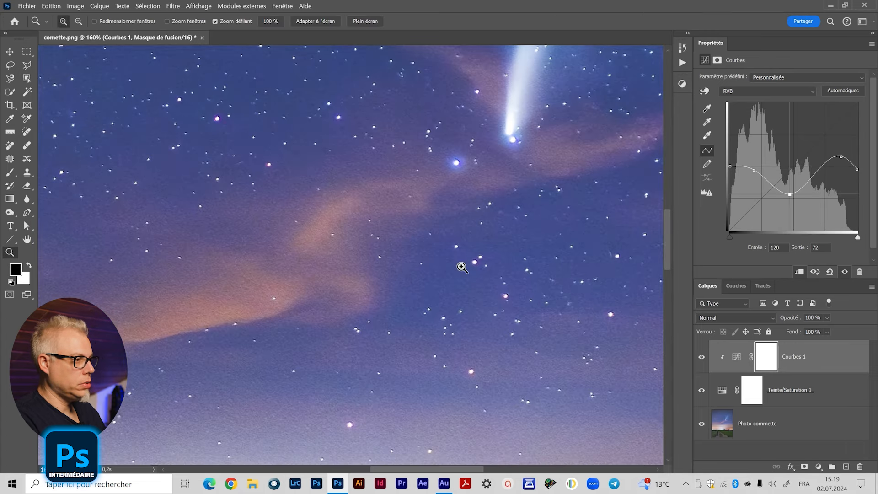
pyautogui.moveTo(461, 264); pyautogui.dragTo(372, 288)
pyautogui.moveTo(790, 195); pyautogui.dragTo(795, 185)
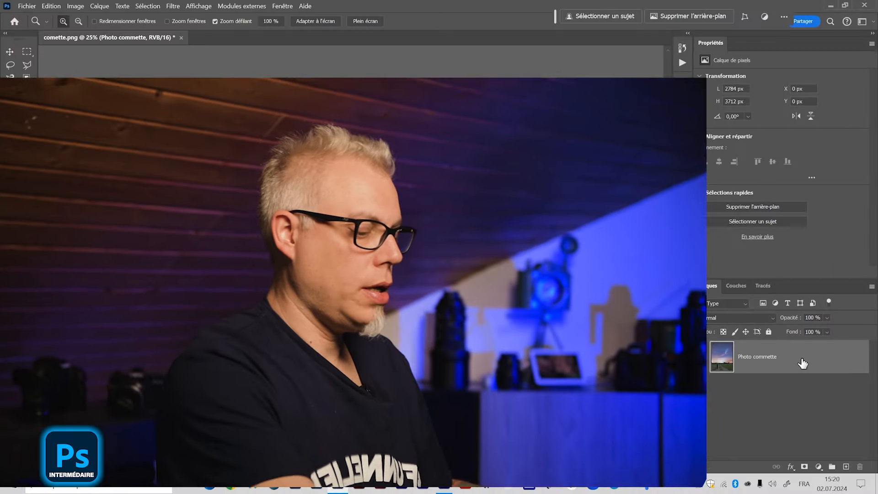
# - Create a new empty layer above Photo commette and prepare the Brush with 100 % flow and a size of 234
pyautogui.moveTo(376, 257); pyautogui.dragTo(384, 258)
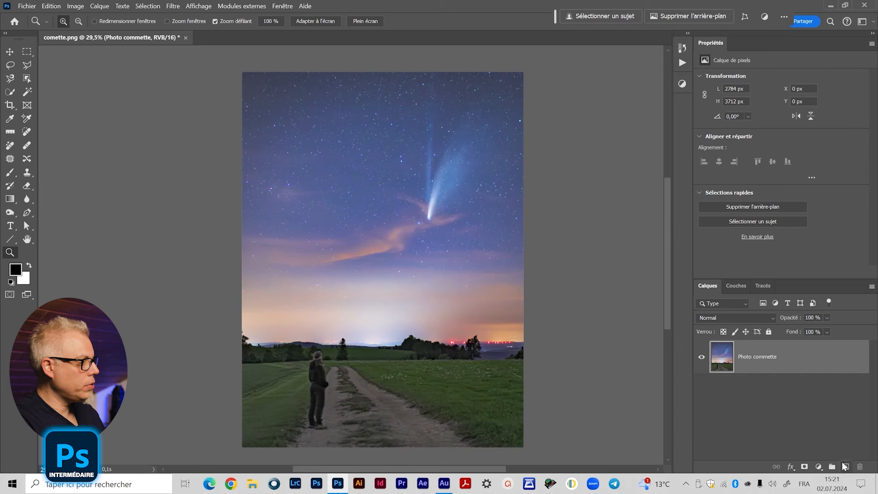
pyautogui.click(846, 467)
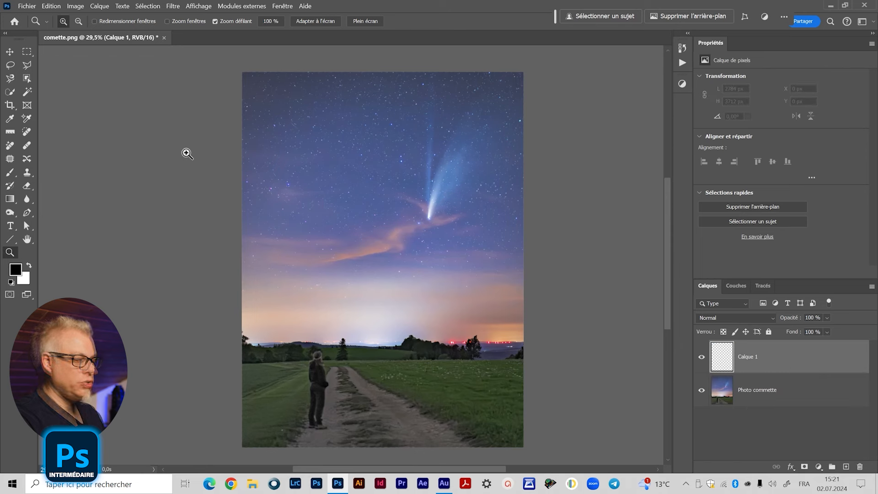
pyautogui.press('b')
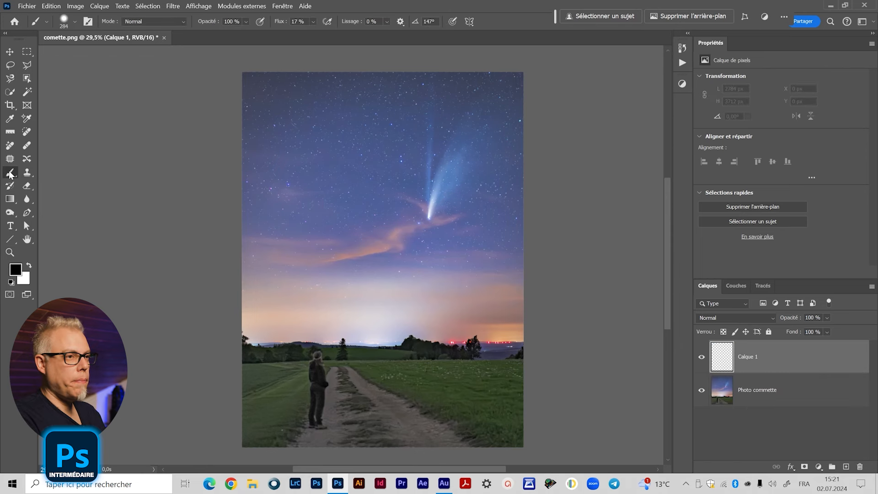
pyautogui.click(313, 21)
pyautogui.moveTo(319, 36); pyautogui.dragTo(350, 36)
pyautogui.keyDown('alt'); pyautogui.rightClick(417, 176); pyautogui.keyUp('alt')
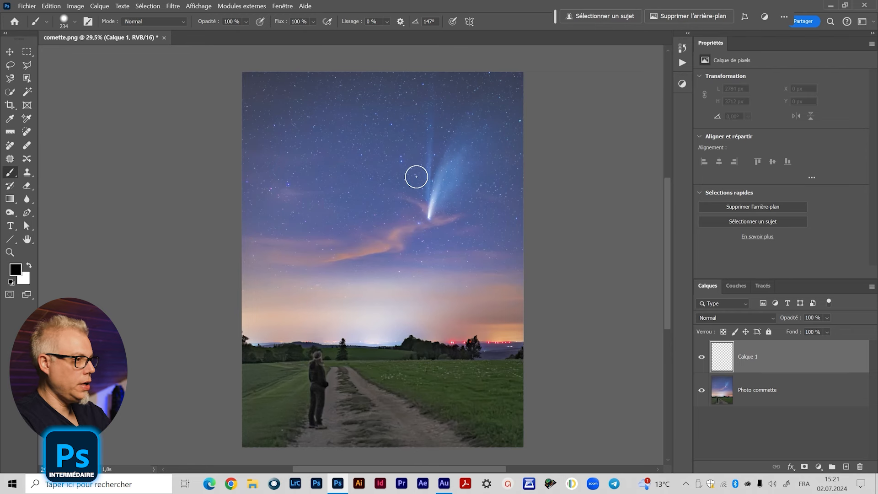
# - Set the foreground colour to 50 % grey (808080) and brush a diagonal stroke spanning about 790 × 1240 px over the comet on Calque 1
pyautogui.click(16, 270)
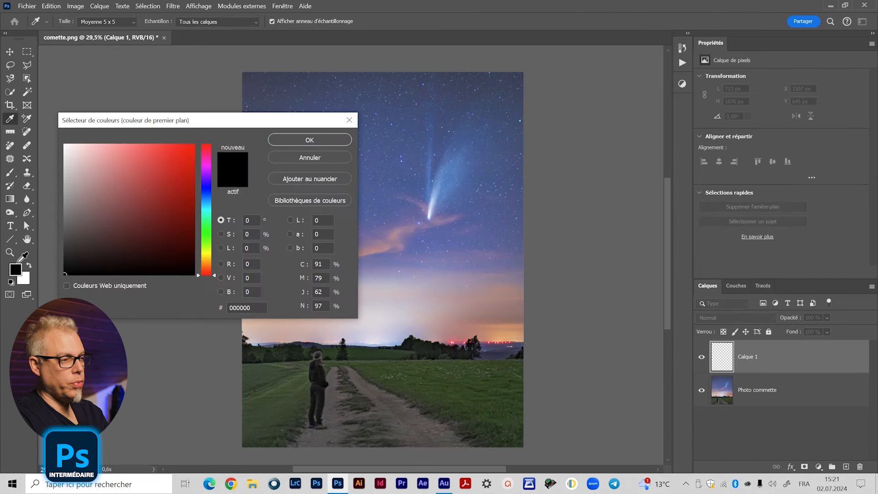
pyautogui.click(259, 247)
pyautogui.write('50')
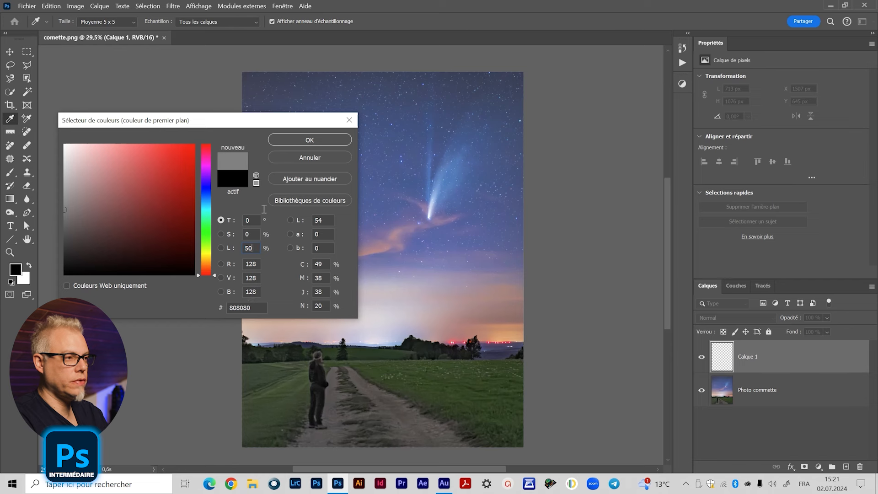
pyautogui.click(309, 140)
pyautogui.press('b')
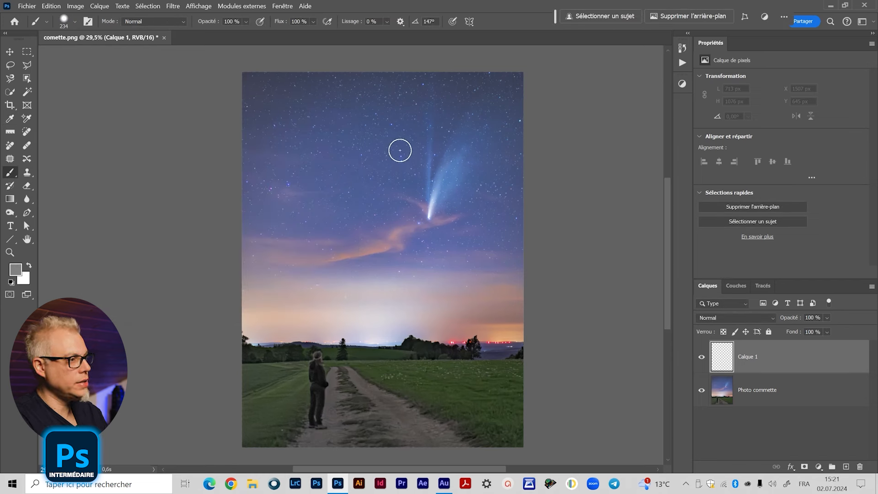
pyautogui.moveTo(401, 149); pyautogui.dragTo(448, 241)
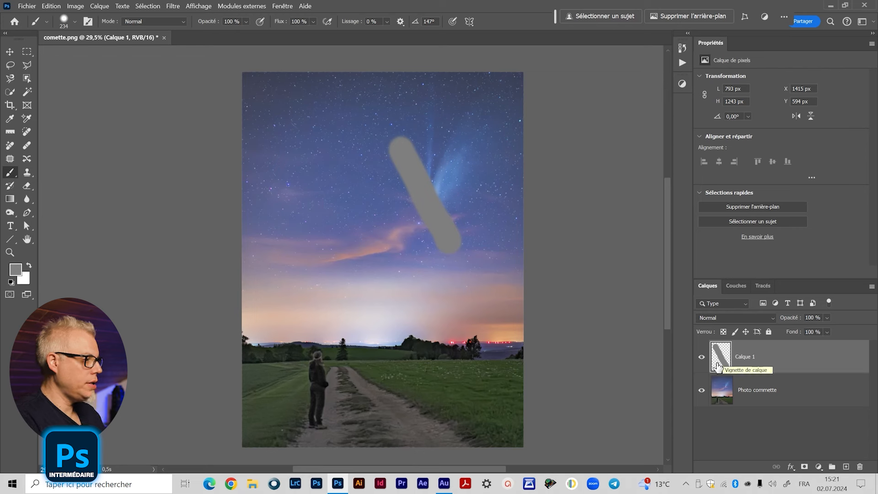
# - Set Calque 1's blend mode to Lumière tamisée and examine the grey-painted comet area up close and in full view
pyautogui.click(731, 317)
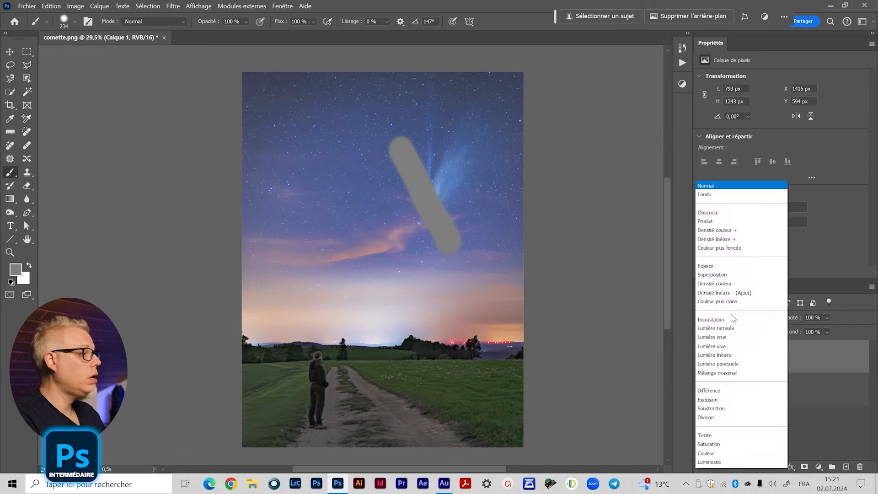
pyautogui.click(724, 321)
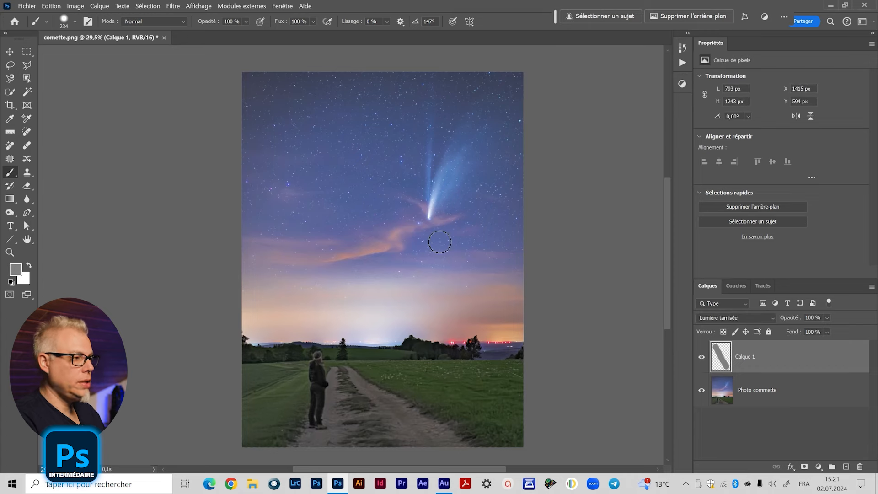
pyautogui.press('z')
pyautogui.moveTo(430, 207); pyautogui.dragTo(459, 265)
pyautogui.press('b')
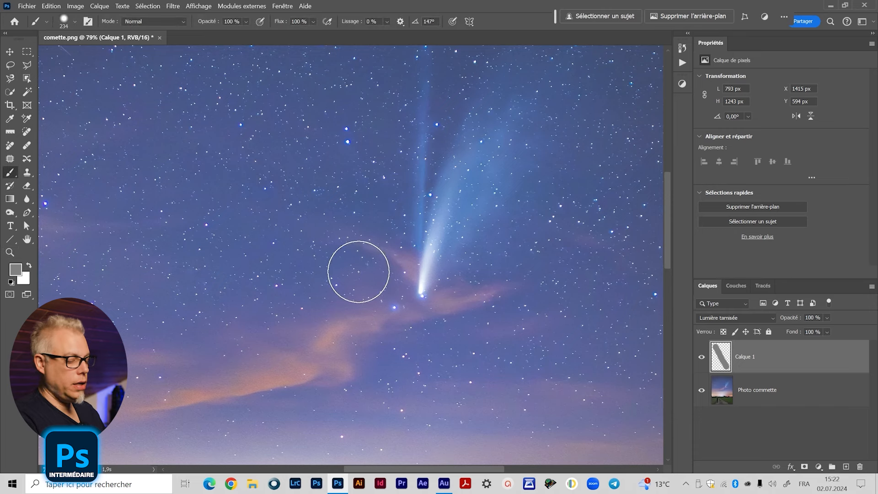
pyautogui.press('z')
pyautogui.moveTo(367, 282); pyautogui.dragTo(335, 283)
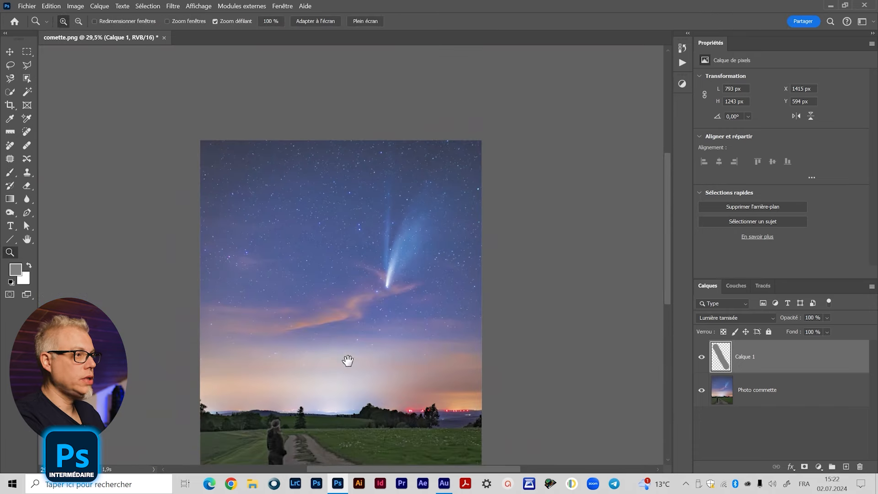
pyautogui.moveTo(349, 361); pyautogui.dragTo(354, 293)
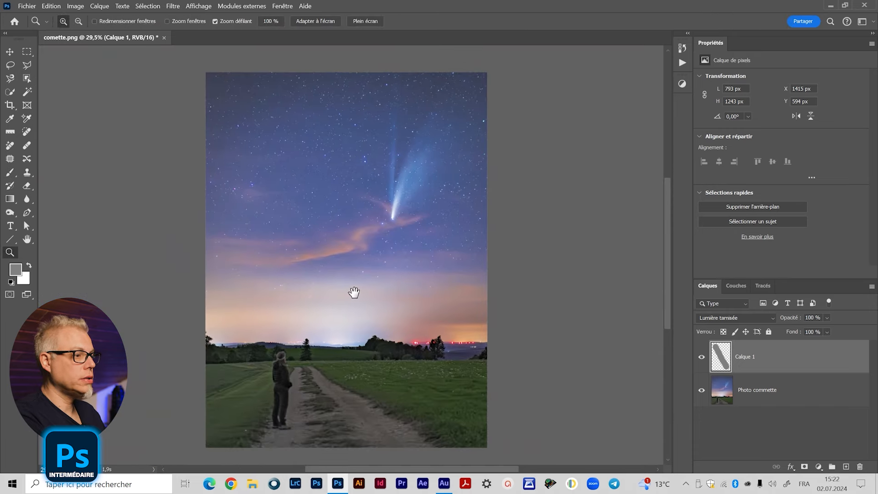
# - Return Calque 1 to Normal and brush a black diagonal stroke at 15 % flow alongside the grey one over the comet
pyautogui.click(723, 318)
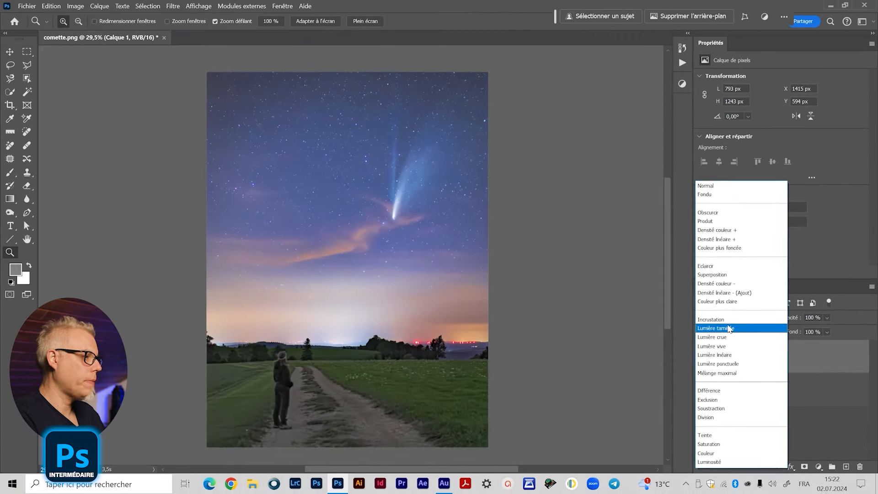
pyautogui.click(727, 186)
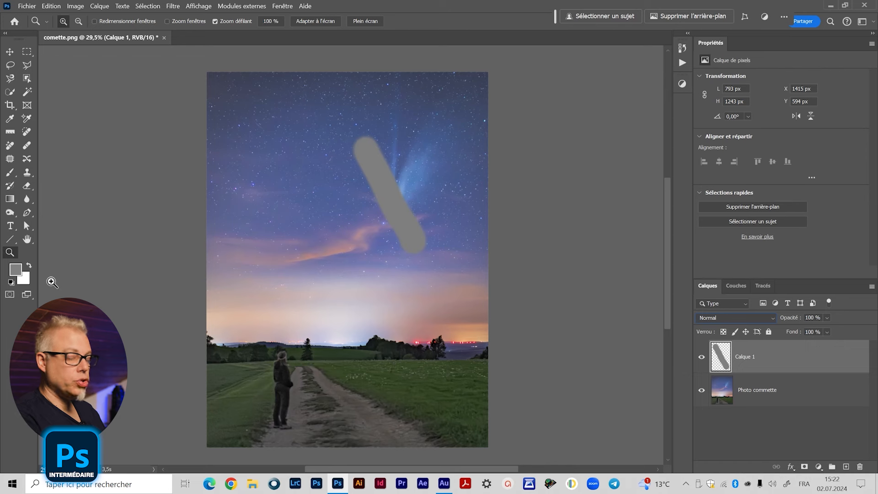
pyautogui.press('d')
pyautogui.press('v')
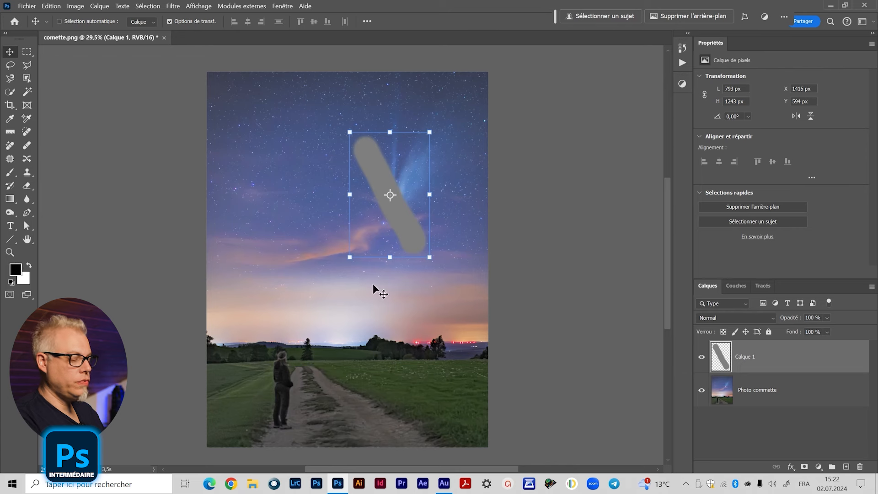
pyautogui.press('b')
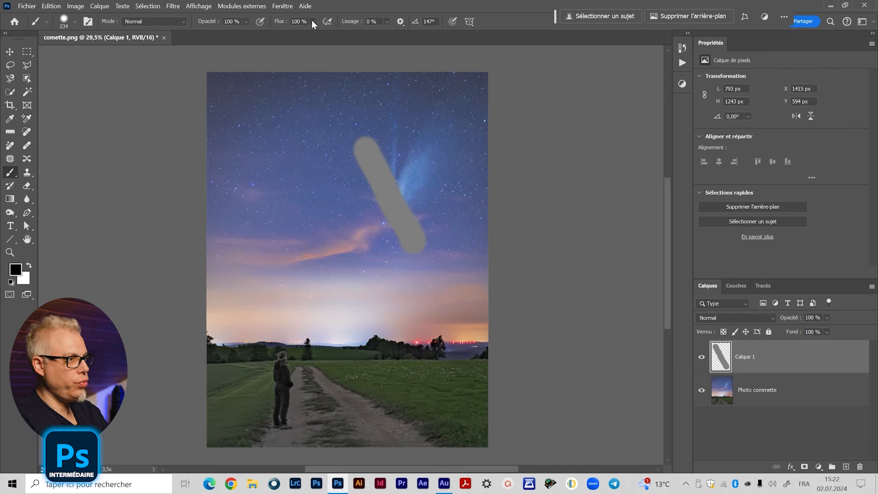
pyautogui.click(287, 31)
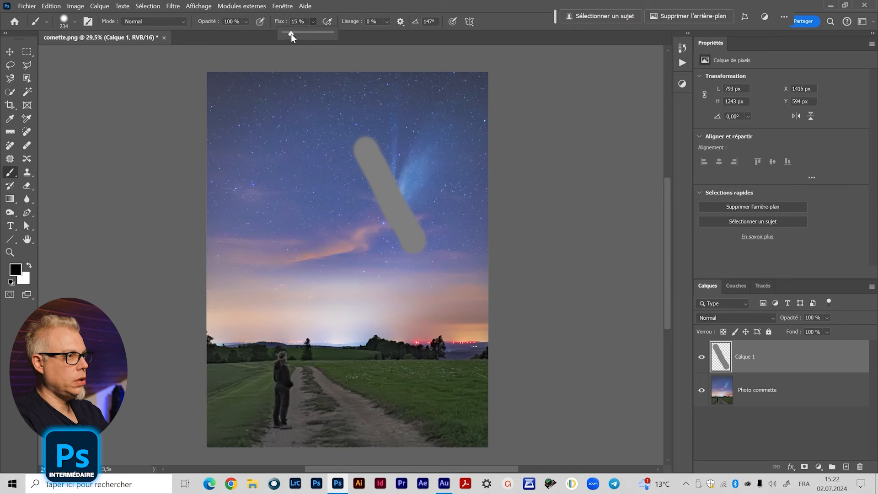
pyautogui.moveTo(383, 139); pyautogui.dragTo(424, 234)
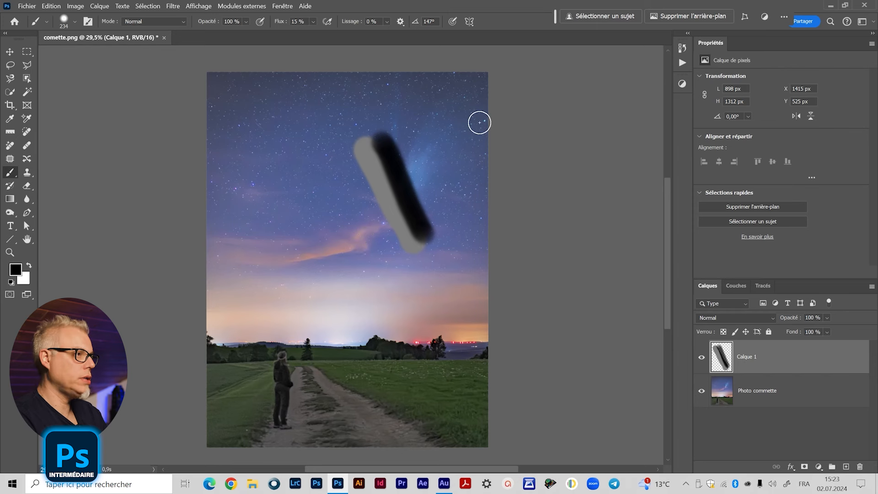
# - Blend Calque 1 in Lumière tamisée and examine the black stroke's effect on the comet and stars up close
pyautogui.click(741, 315)
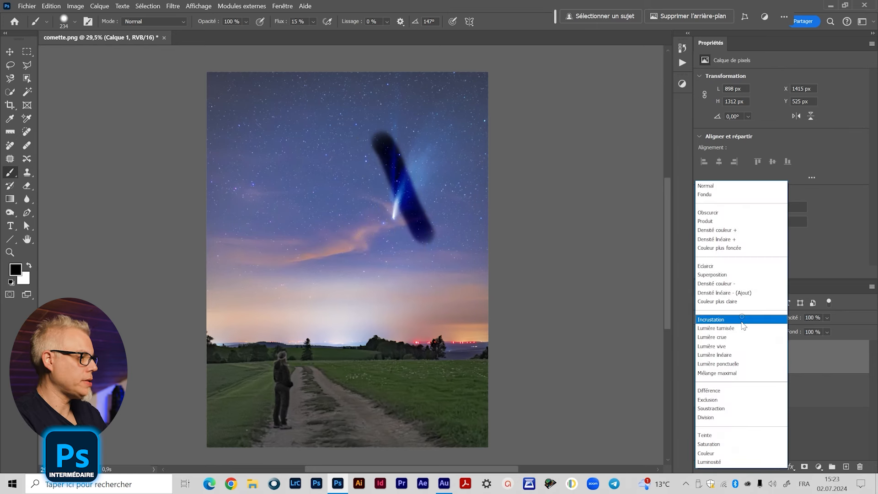
pyautogui.click(740, 328)
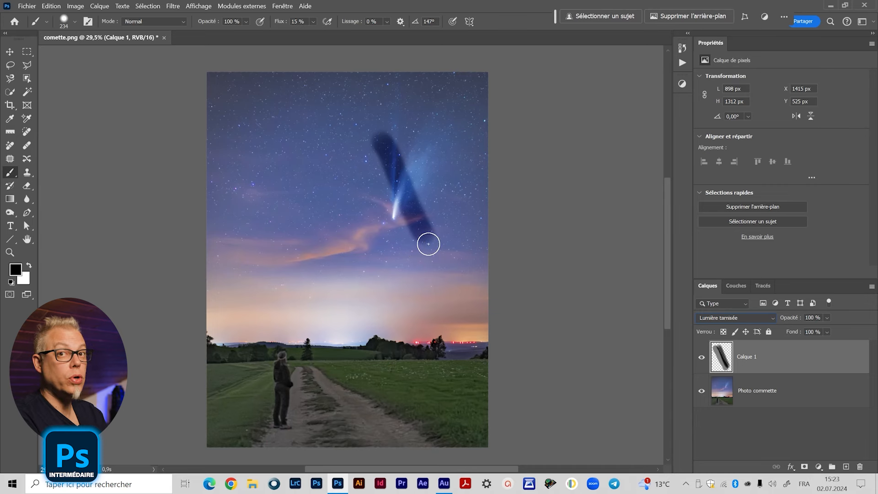
pyautogui.press('z')
pyautogui.moveTo(425, 232); pyautogui.dragTo(433, 198)
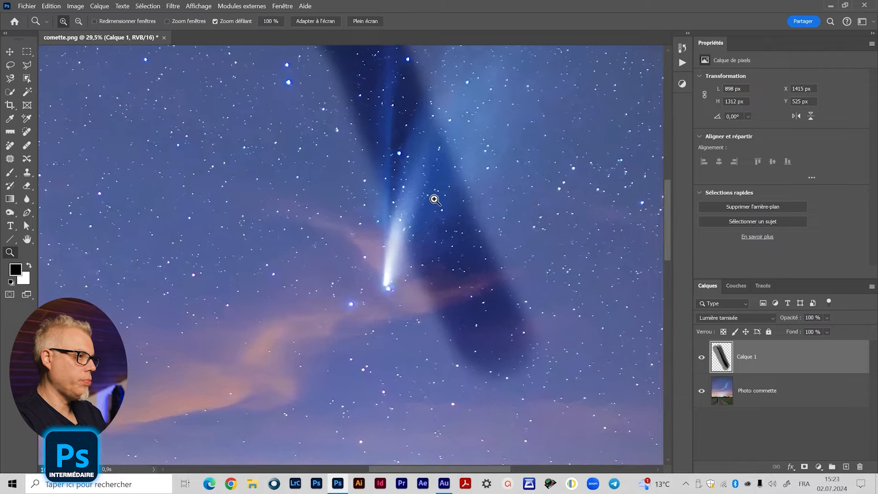
pyautogui.moveTo(420, 162); pyautogui.dragTo(391, 206)
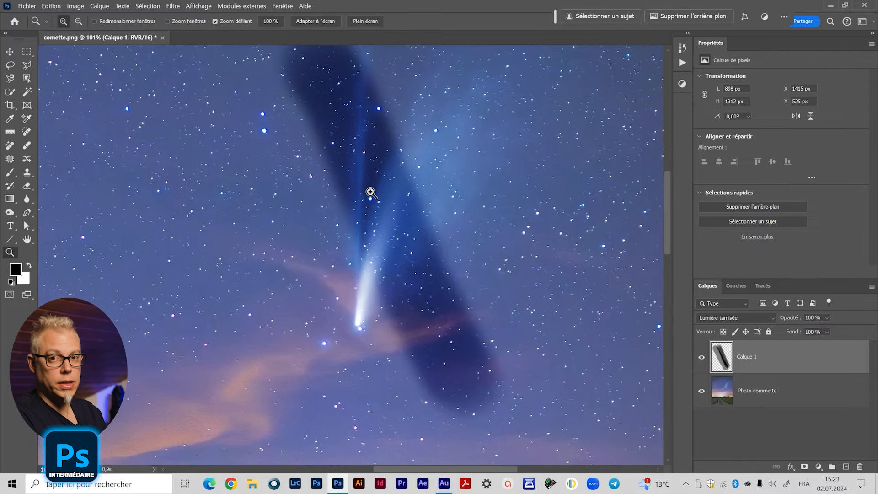
pyautogui.moveTo(387, 230); pyautogui.dragTo(373, 227)
pyautogui.scroll(-5, 374, 228)
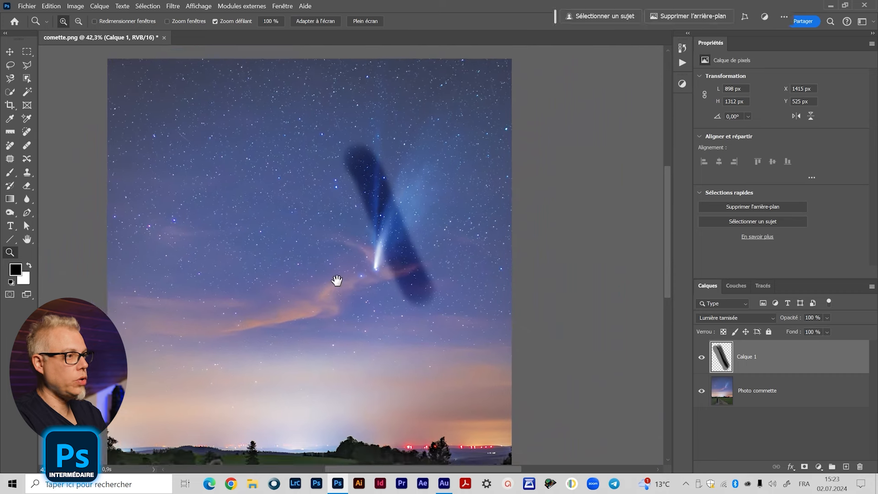
pyautogui.scroll(-1, 364, 213)
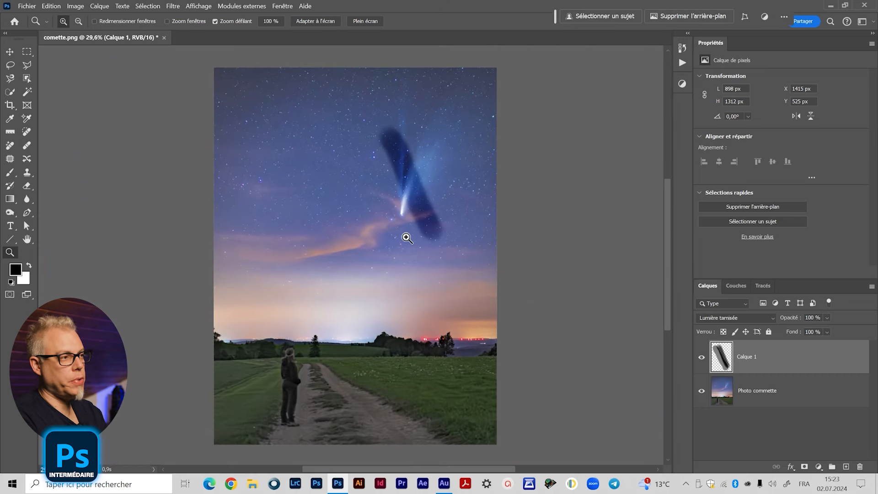
# - Return Calque 1 to Normal and paint white strokes beside and across the grey and black ones, with brush size 280 and 8 % flow
pyautogui.click(731, 319)
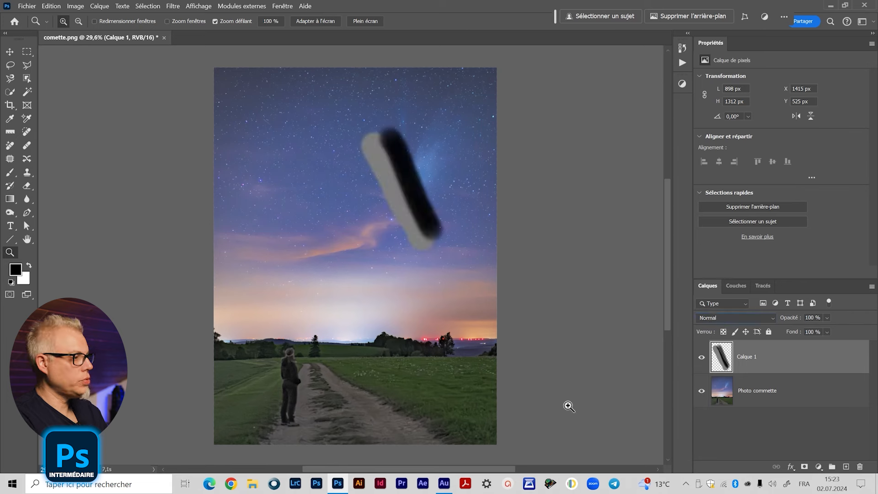
pyautogui.click(10, 173)
pyautogui.click(28, 265)
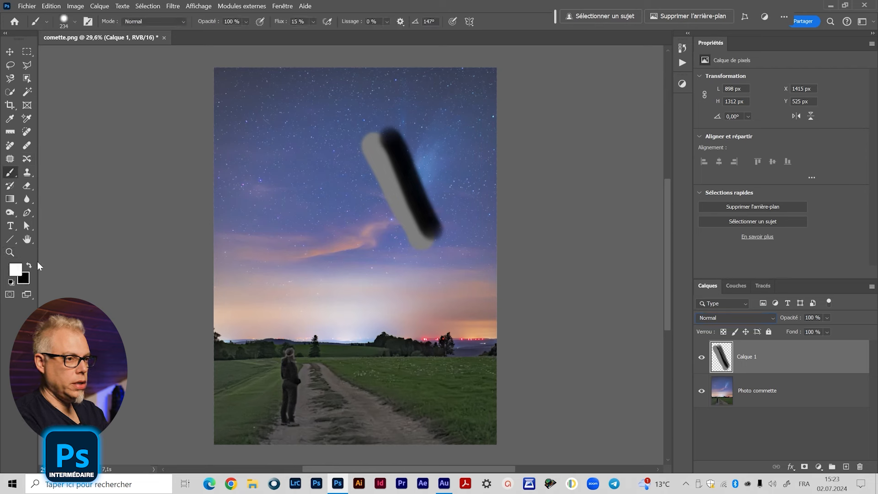
pyautogui.moveTo(333, 180); pyautogui.dragTo(343, 180)
pyautogui.click(313, 21)
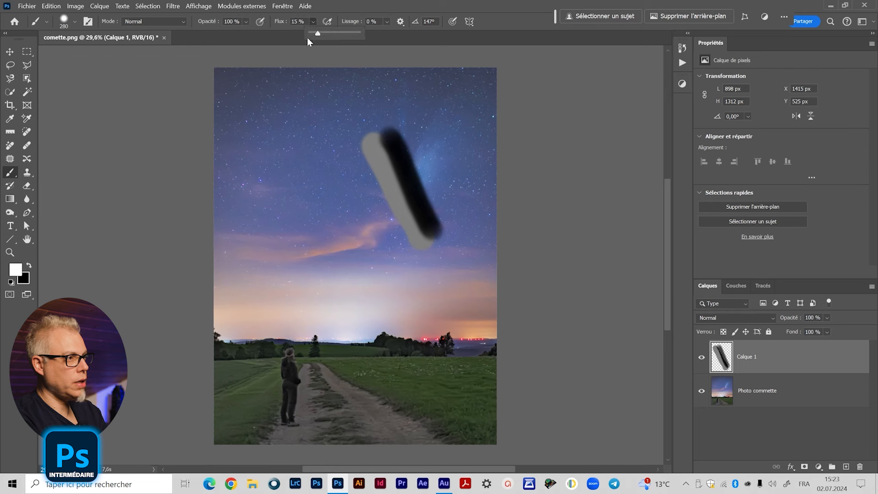
pyautogui.moveTo(314, 30); pyautogui.dragTo(312, 32)
pyautogui.moveTo(357, 158); pyautogui.dragTo(404, 252)
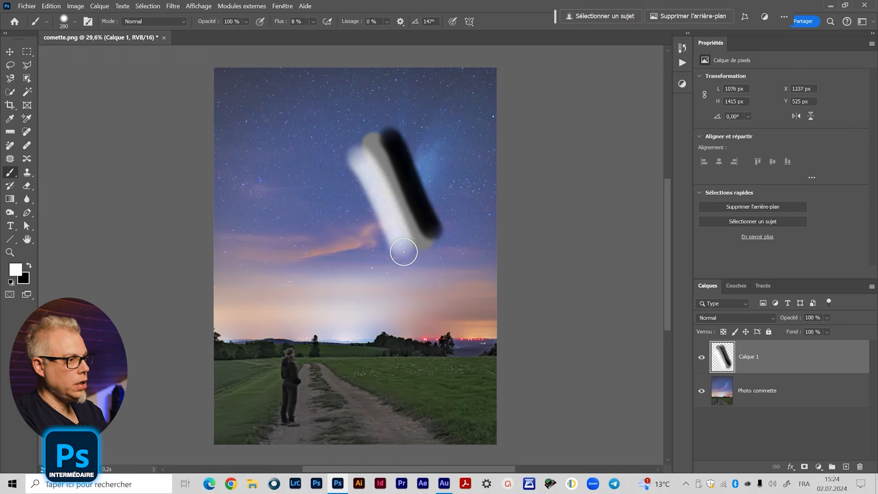
pyautogui.moveTo(368, 171); pyautogui.dragTo(404, 274)
pyautogui.moveTo(392, 210)
pyautogui.mouseDown()
pyautogui.moveTo(433, 205)
pyautogui.moveTo(409, 199)
pyautogui.moveTo(412, 182)
pyautogui.moveTo(457, 187)
pyautogui.moveTo(418, 155)
pyautogui.moveTo(402, 164)
pyautogui.moveTo(403, 185)
pyautogui.moveTo(422, 170)
pyautogui.mouseUp()
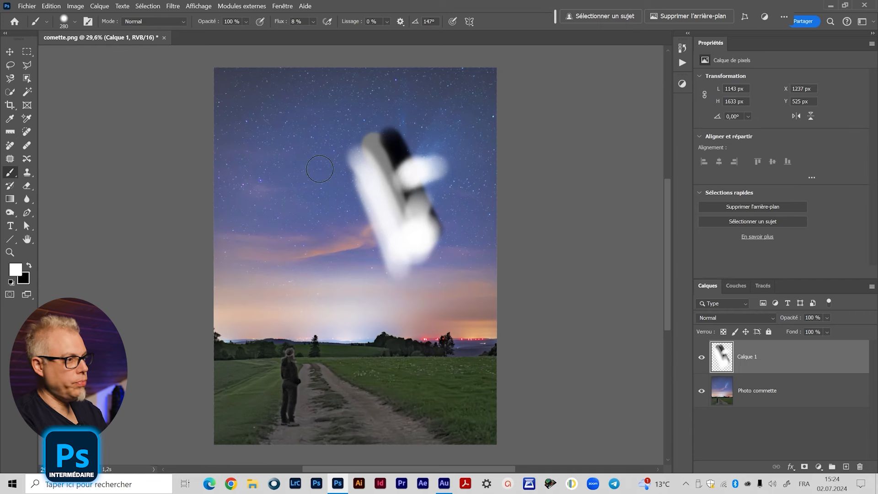
# - Try Lumière tamisée on Calque 1 and switch its blend mode to Incrustation for comparison
pyautogui.click(750, 318)
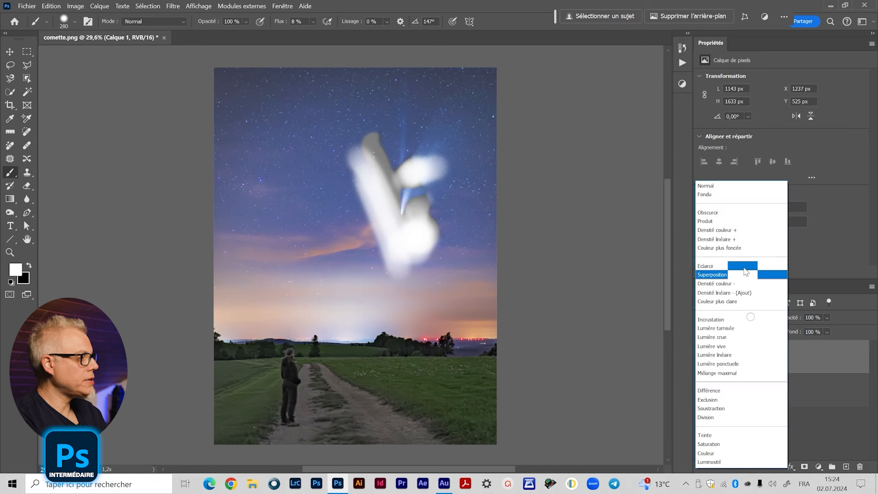
pyautogui.click(725, 328)
pyautogui.click(723, 316)
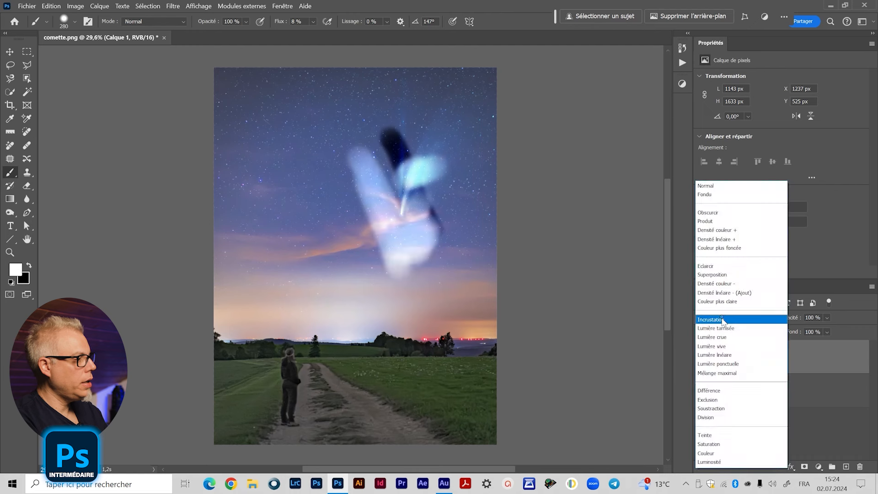
pyautogui.click(721, 310)
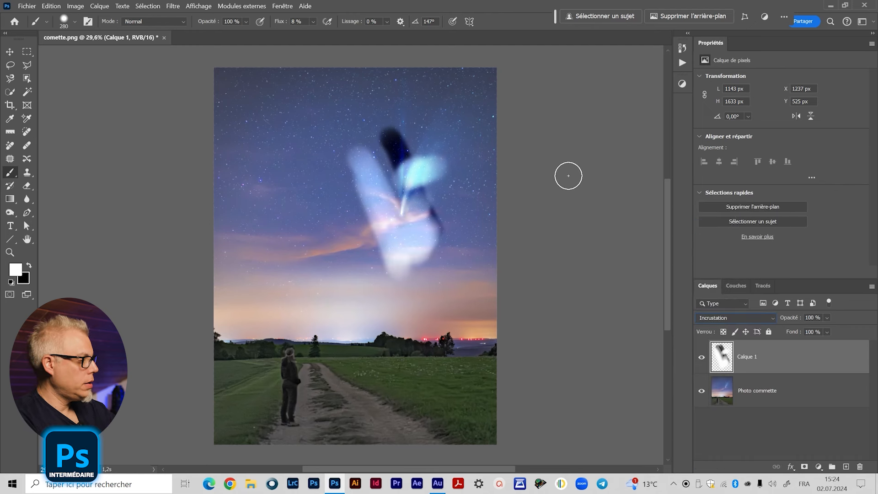
# - Move Calque 1's painted strokes around the comet and sky in Incrustation mode, ending at about X 1231 px, Y 925 px
pyautogui.click(11, 52)
pyautogui.moveTo(409, 226)
pyautogui.mouseDown()
pyautogui.moveTo(419, 234)
pyautogui.moveTo(431, 201)
pyautogui.moveTo(418, 227)
pyautogui.moveTo(414, 270)
pyautogui.moveTo(421, 276)
pyautogui.moveTo(410, 278)
pyautogui.moveTo(439, 273)
pyautogui.moveTo(416, 276)
pyautogui.moveTo(416, 290)
pyautogui.moveTo(418, 251)
pyautogui.moveTo(404, 214)
pyautogui.moveTo(410, 194)
pyautogui.moveTo(421, 189)
pyautogui.moveTo(423, 228)
pyautogui.moveTo(424, 204)
pyautogui.moveTo(409, 191)
pyautogui.moveTo(416, 211)
pyautogui.moveTo(396, 232)
pyautogui.moveTo(393, 216)
pyautogui.mouseUp()
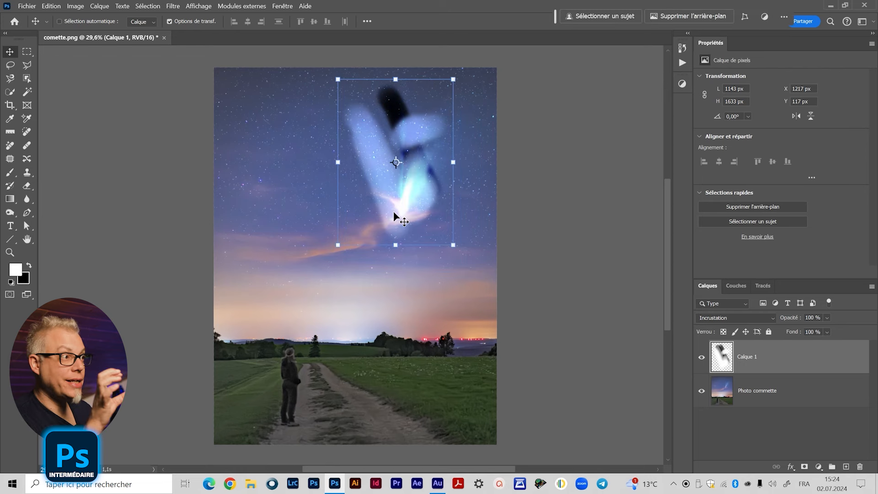
pyautogui.moveTo(396, 213); pyautogui.dragTo(400, 234)
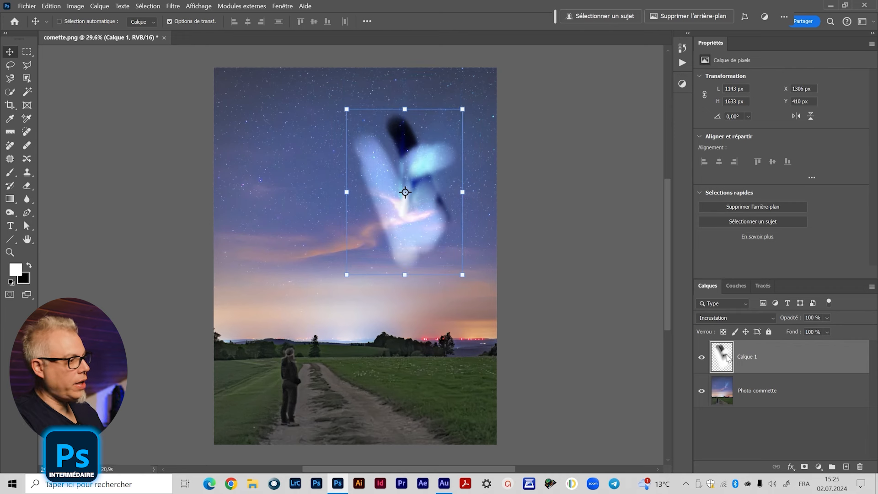
pyautogui.click(736, 320)
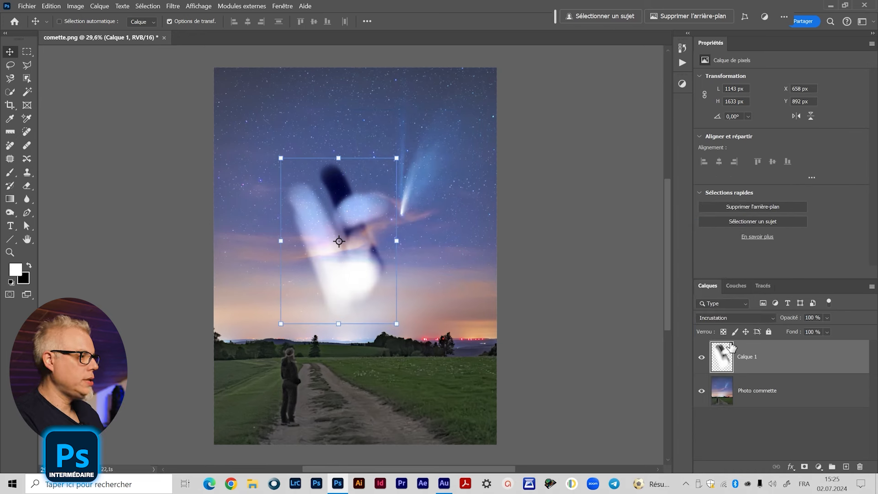
pyautogui.moveTo(341, 291); pyautogui.dragTo(401, 292)
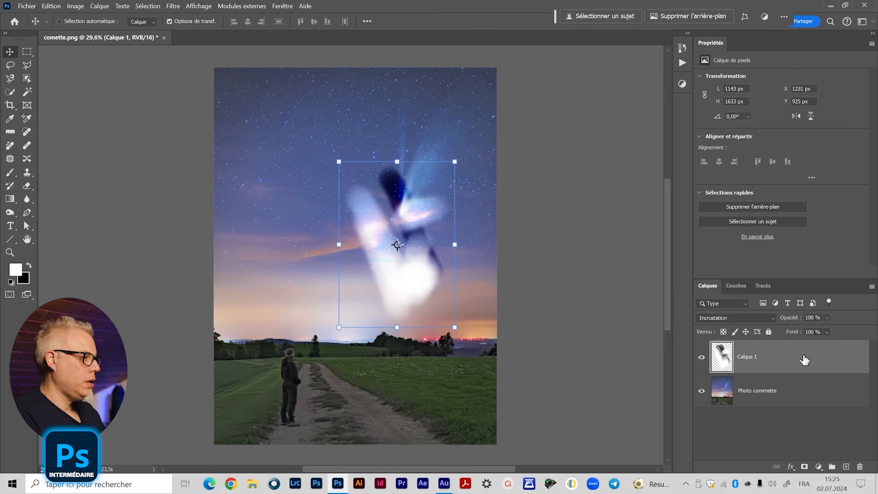
# - Set Calque 1 to Lumière tamisée and move its strokes up over the comet to about X 1298 px, Y 585 px
pyautogui.click(743, 321)
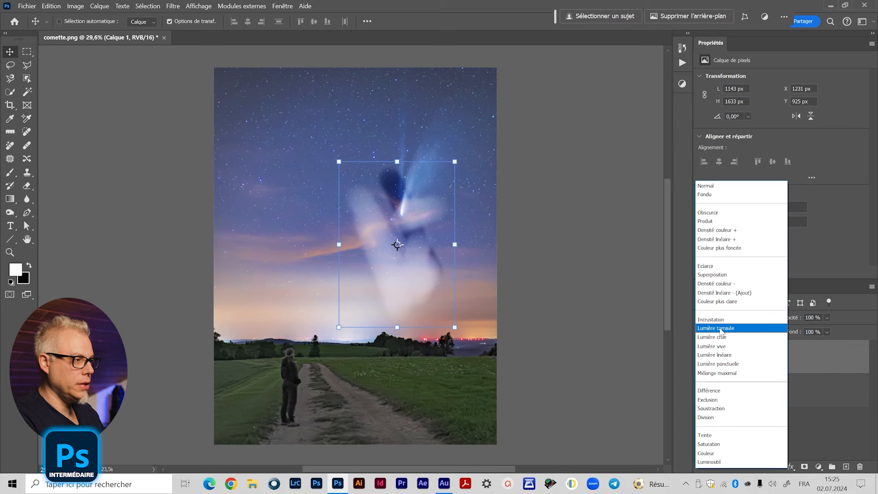
pyautogui.click(722, 329)
pyautogui.moveTo(432, 269); pyautogui.dragTo(434, 234)
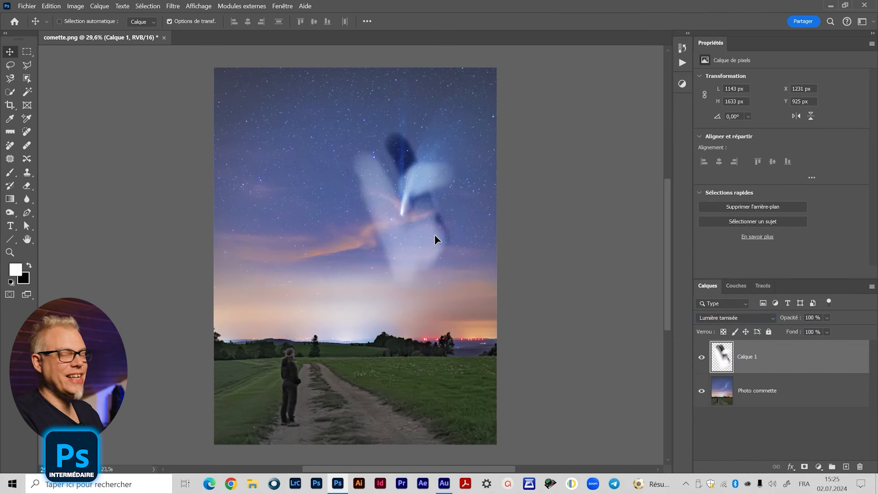
# - Try Lumière crue on Calque 1 while moving its strokes to about X 1230 px, Y 474 px, and set the layer back to Lumière tamisée
pyautogui.click(732, 319)
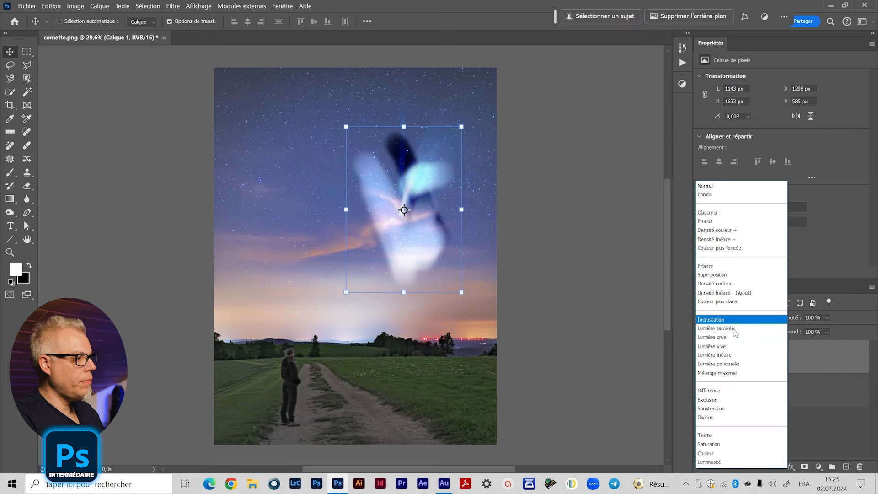
pyautogui.click(720, 338)
pyautogui.moveTo(419, 238)
pyautogui.mouseDown()
pyautogui.moveTo(435, 231)
pyautogui.moveTo(407, 214)
pyautogui.moveTo(378, 260)
pyautogui.moveTo(420, 272)
pyautogui.moveTo(424, 225)
pyautogui.moveTo(411, 228)
pyautogui.mouseUp()
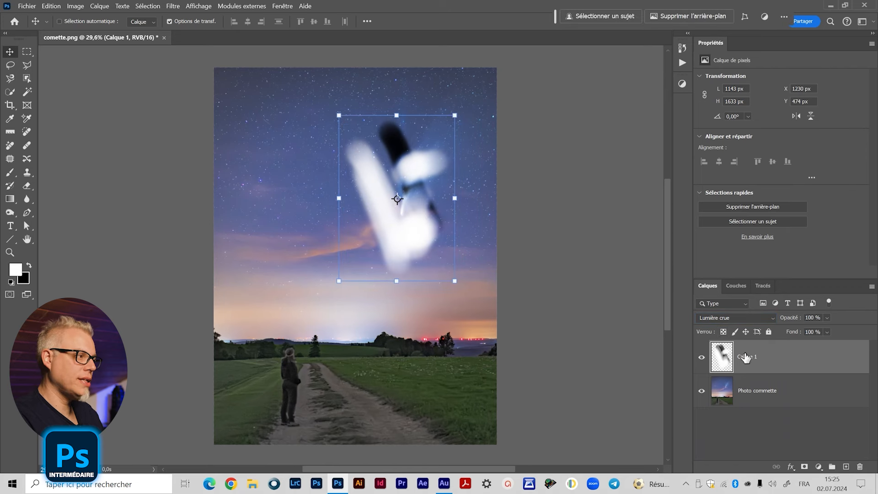
pyautogui.click(744, 321)
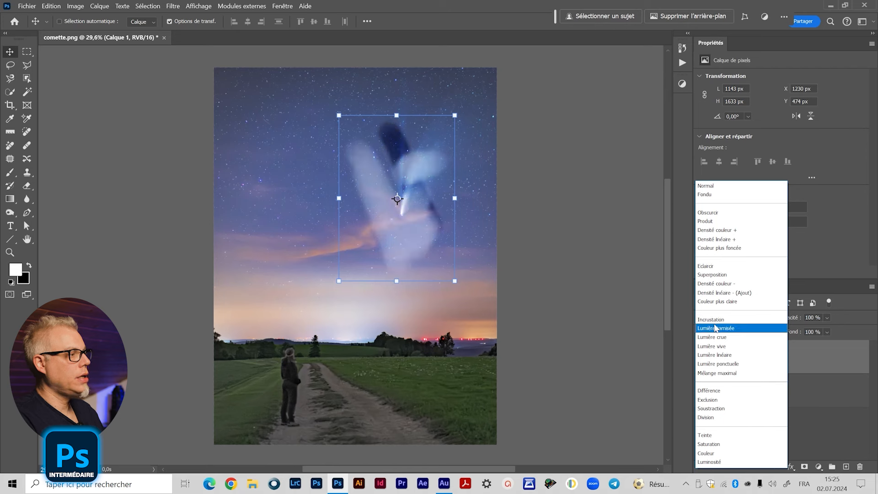
pyautogui.click(716, 328)
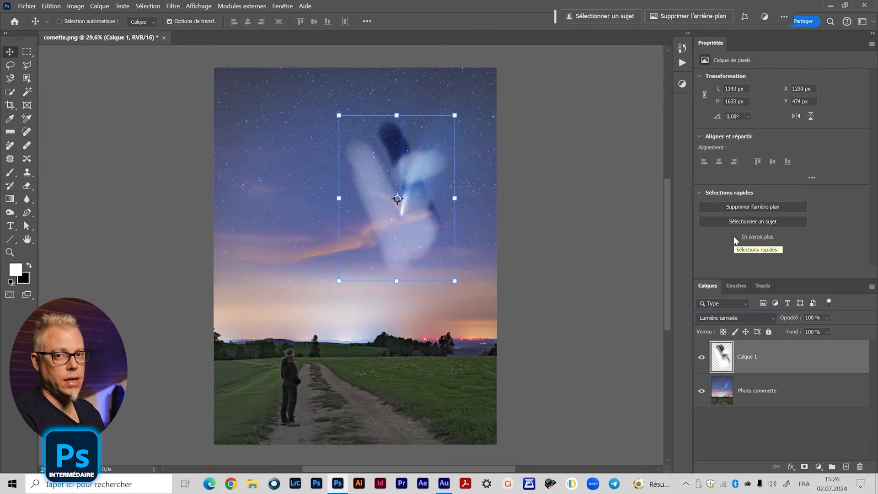
# - Nudge Calque 1's painted strokes over the comet and delete the layer
pyautogui.moveTo(393, 245)
pyautogui.mouseDown()
pyautogui.moveTo(389, 260)
pyautogui.moveTo(386, 243)
pyautogui.mouseUp()
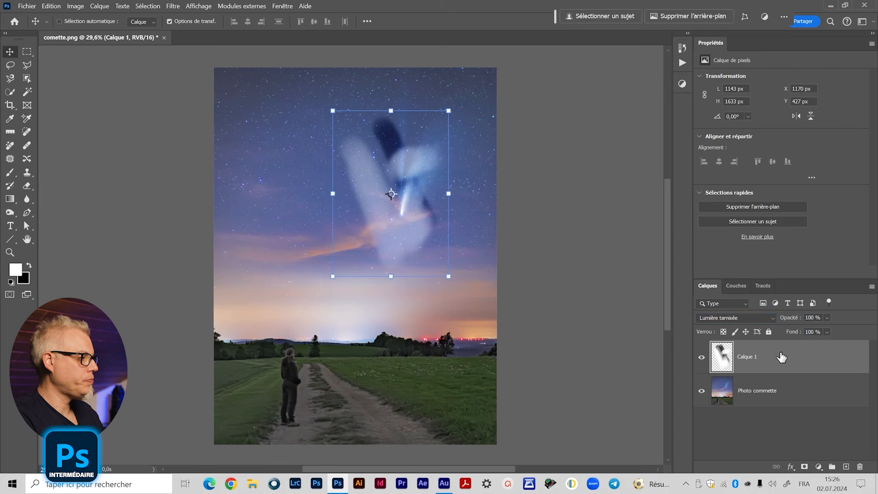
pyautogui.press('Delete')
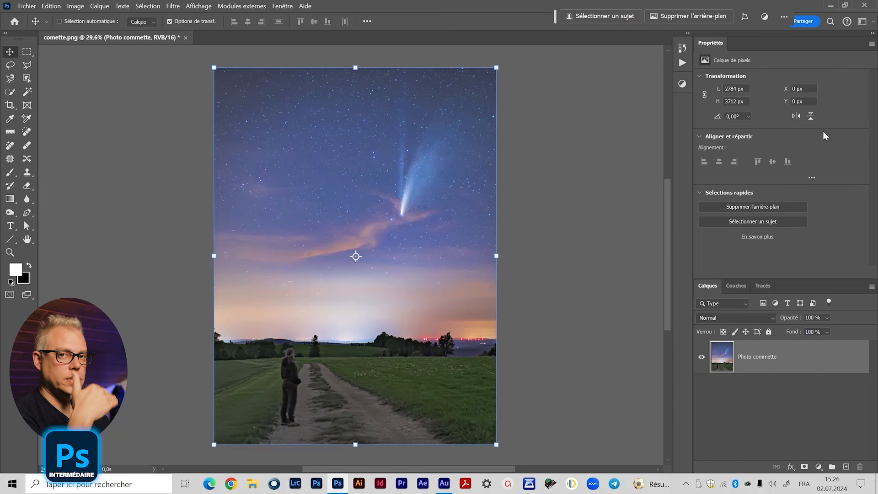
# - Add a Teinte/Saturation adjustment layer above the comet photo with Saturation at -100, and target its adjustment instead of its mask
pyautogui.click(683, 85)
pyautogui.click(577, 123)
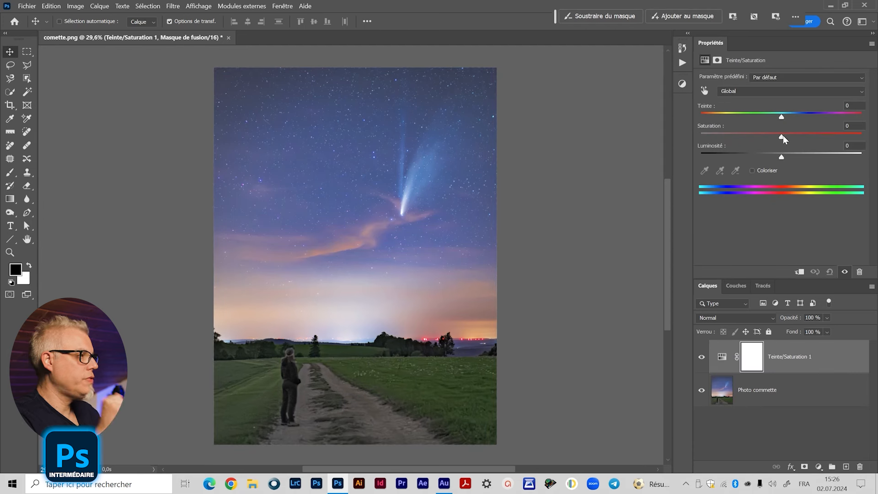
pyautogui.moveTo(783, 135); pyautogui.dragTo(701, 136)
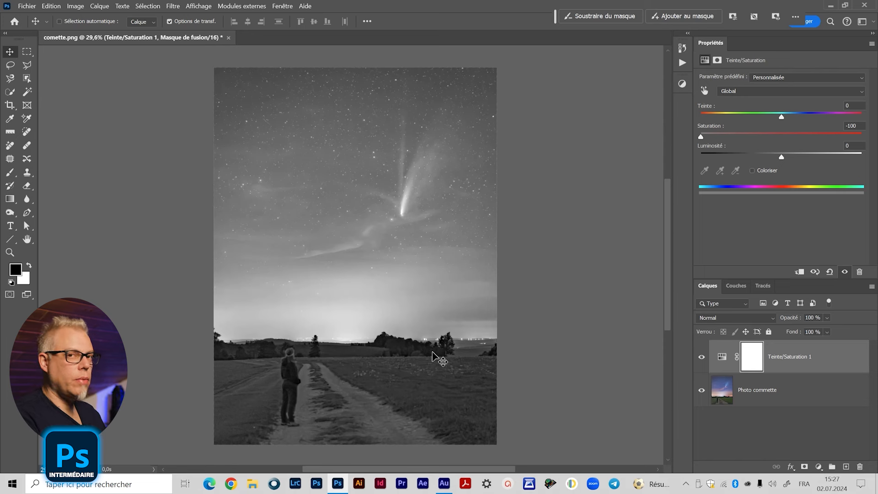
pyautogui.hotkey('ctrl', '2')
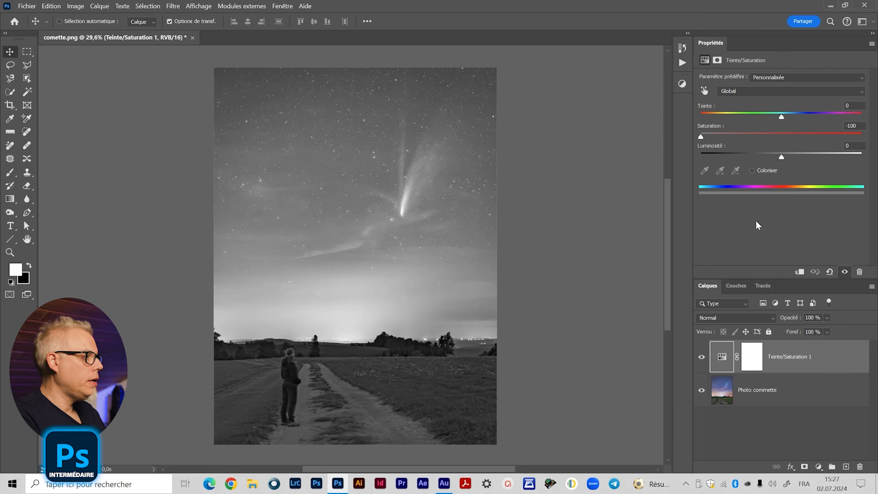
# - Add a Courbes adjustment with both curve endpoints at output 128 and clip it to Teinte/Saturation 1
pyautogui.click(683, 83)
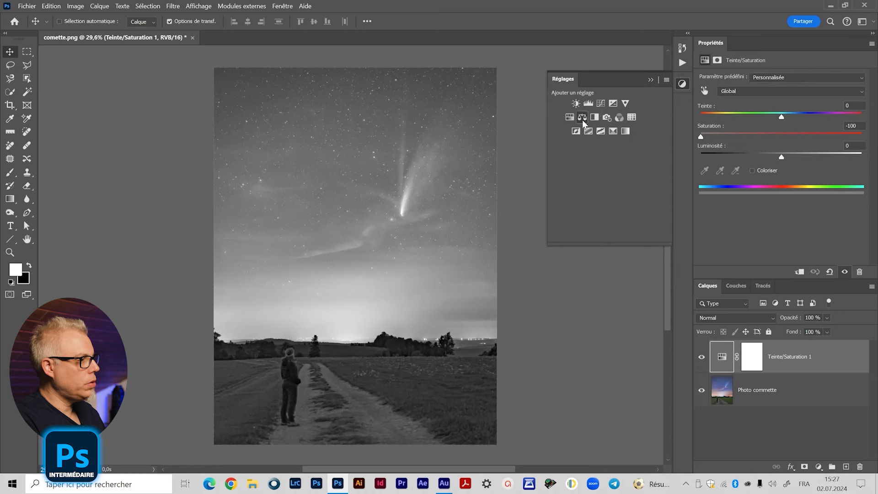
pyautogui.click(600, 103)
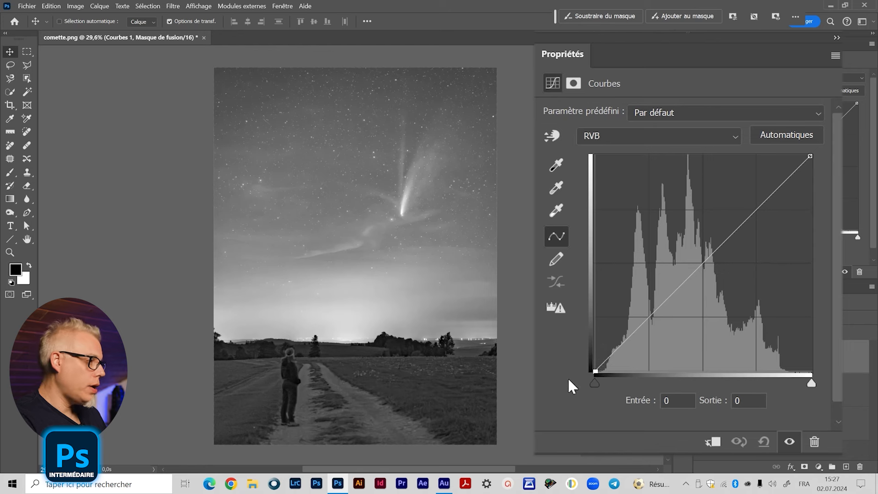
pyautogui.moveTo(597, 372); pyautogui.dragTo(584, 269)
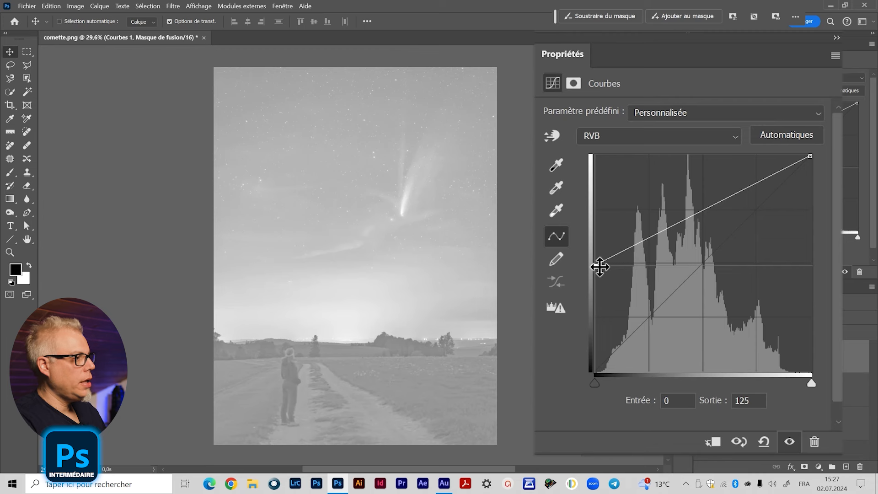
pyautogui.moveTo(596, 269); pyautogui.dragTo(598, 266)
pyautogui.click(752, 400)
pyautogui.write('128')
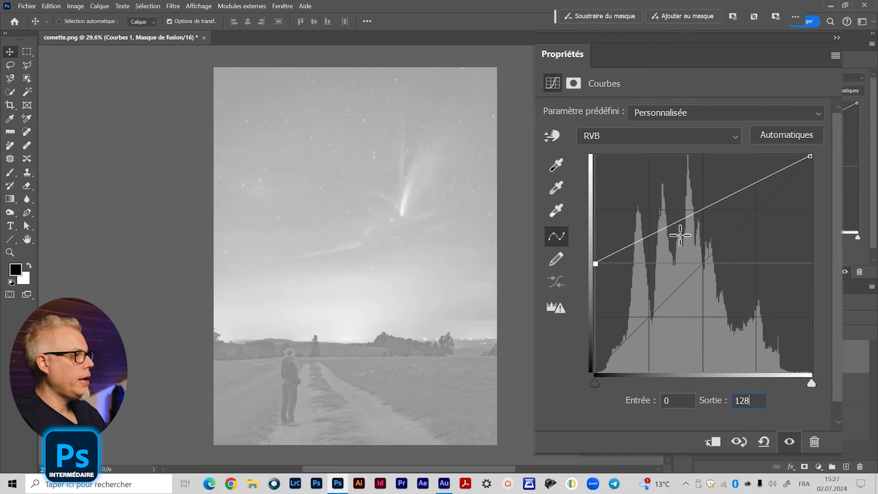
pyautogui.moveTo(813, 157); pyautogui.dragTo(842, 264)
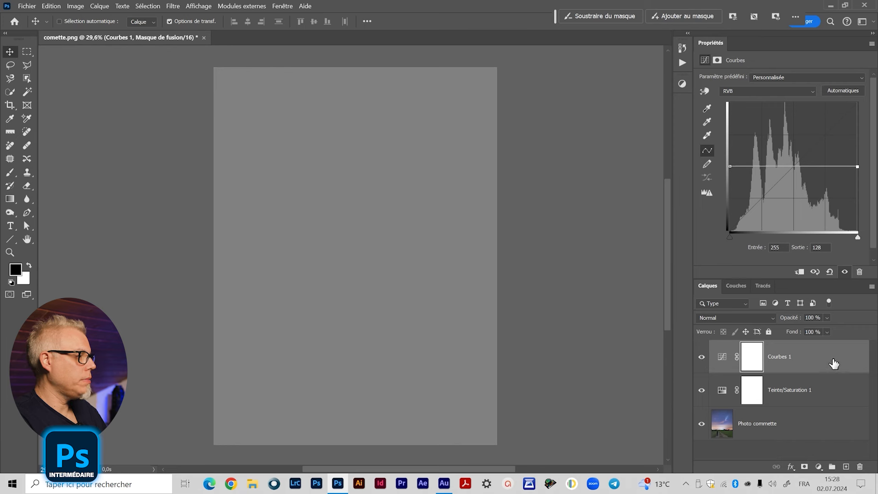
pyautogui.click(800, 271)
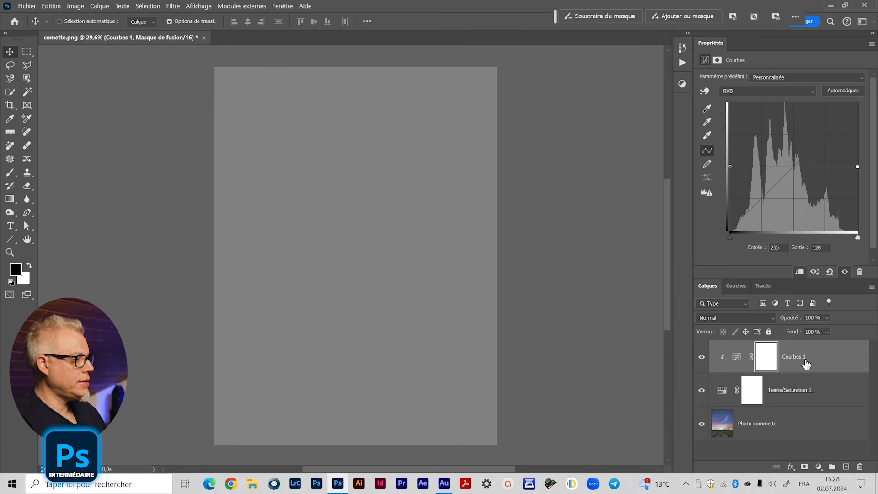
# - Try Incrustation on Teinte/Saturation 1, keep Courbes 1 in Normal, and return Teinte/Saturation 1 to Normal
pyautogui.click(720, 394)
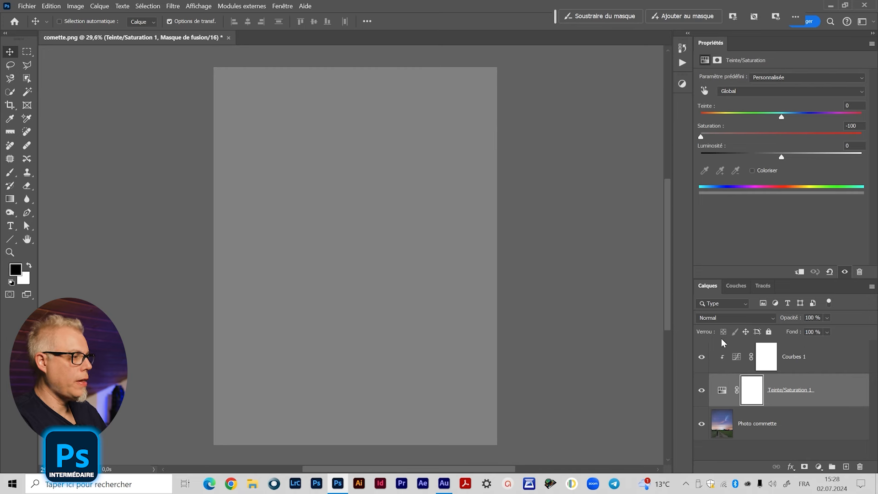
pyautogui.click(722, 318)
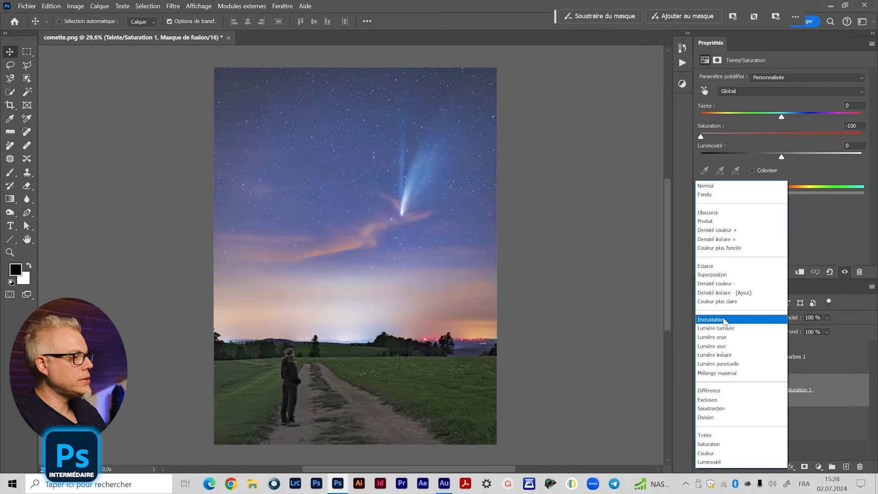
pyautogui.click(723, 320)
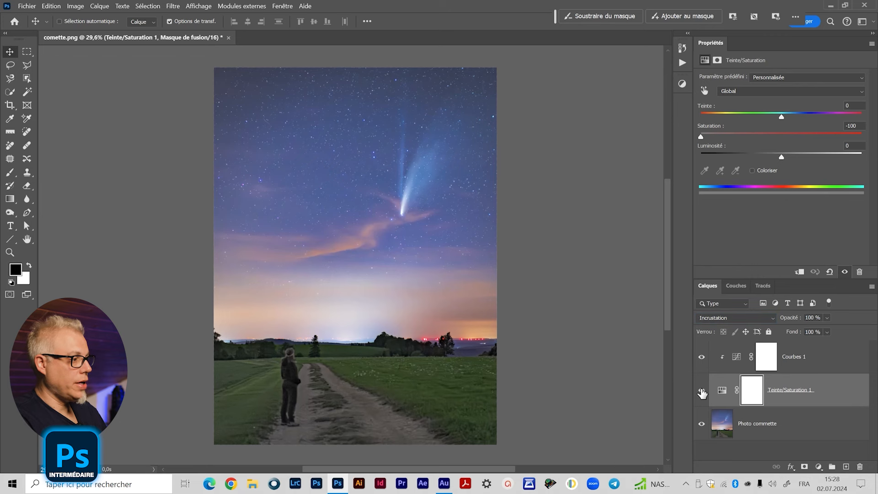
pyautogui.click(735, 361)
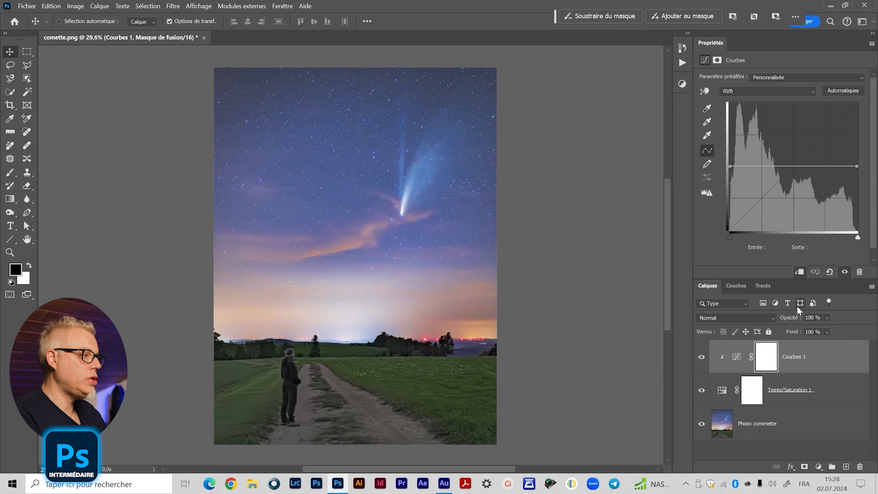
pyautogui.click(737, 357)
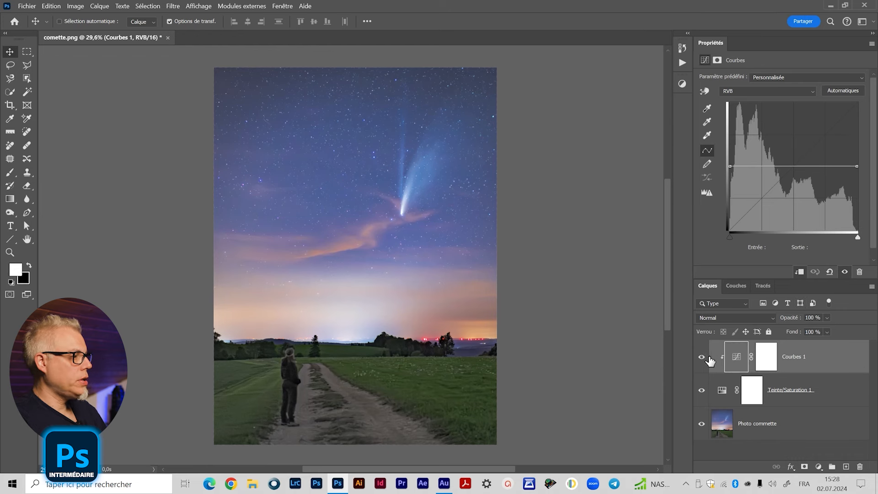
pyautogui.click(730, 320)
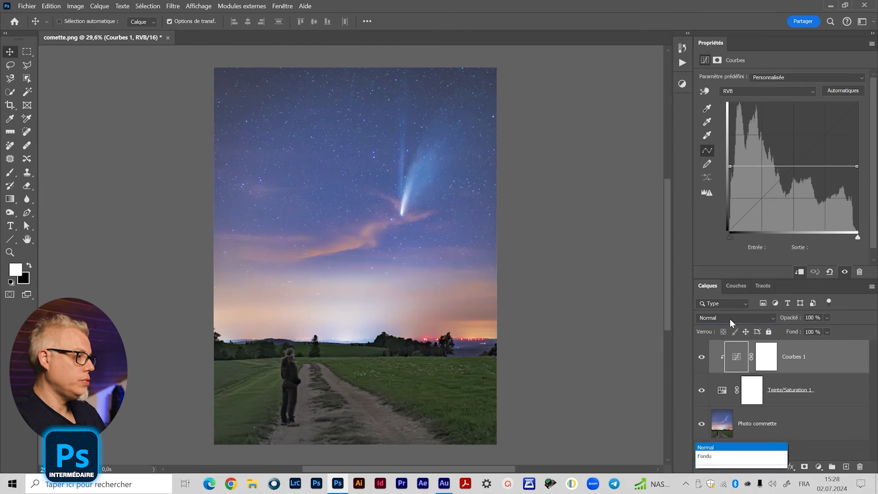
pyautogui.click(717, 186)
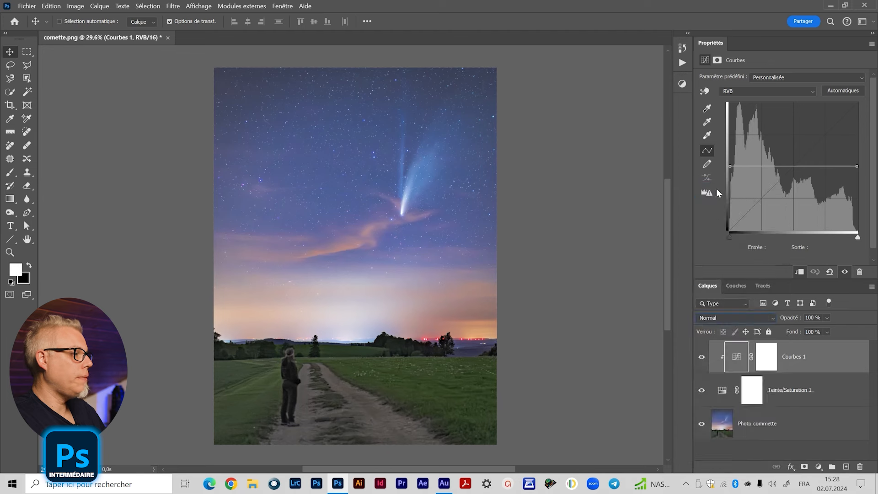
pyautogui.click(768, 394)
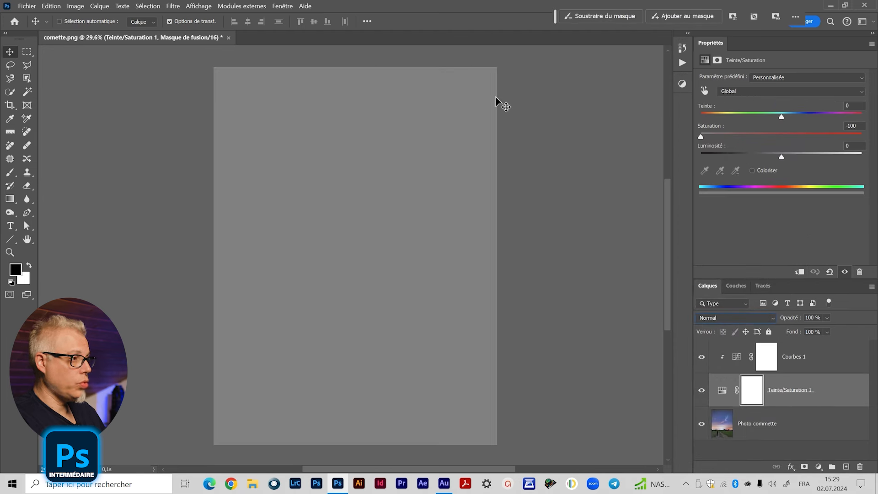
# - Bend the Courbes 1 curve with a lowered shadow point and a highlight point at input 233, output 166
pyautogui.click(731, 362)
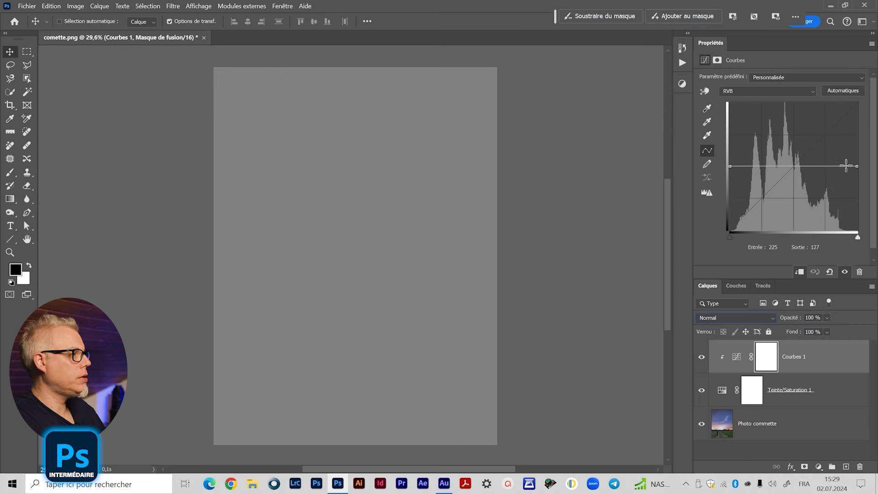
pyautogui.click(846, 167)
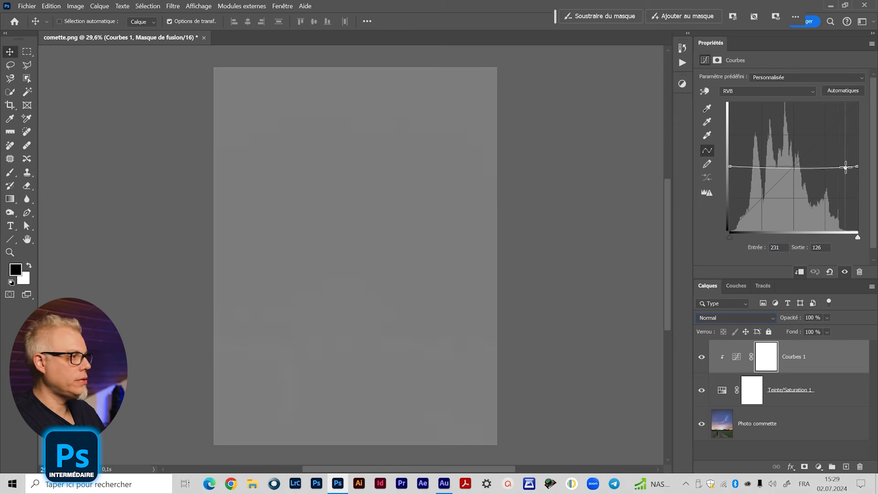
pyautogui.moveTo(846, 167); pyautogui.dragTo(847, 158)
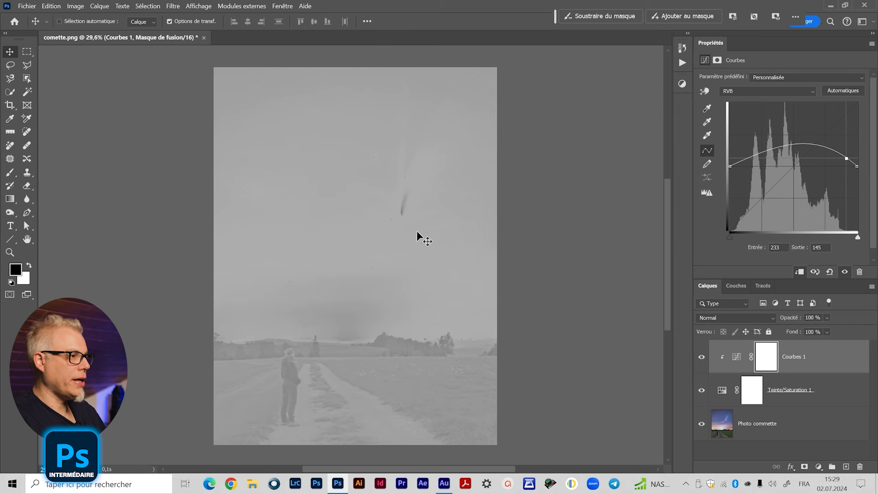
pyautogui.moveTo(758, 158); pyautogui.dragTo(759, 168)
pyautogui.moveTo(847, 158); pyautogui.dragTo(847, 147)
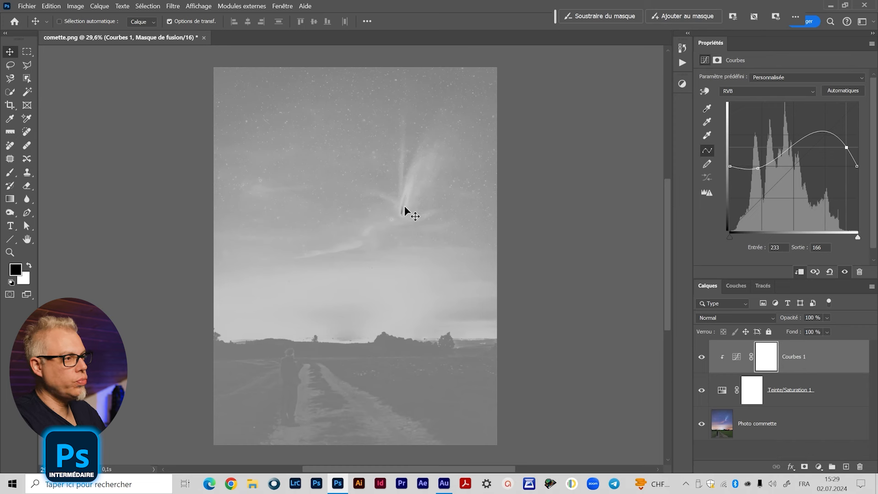
# - Set Teinte/Saturation 1's blend mode to Incrustation and compare its settings with the Courbes 1 curve
pyautogui.click(725, 395)
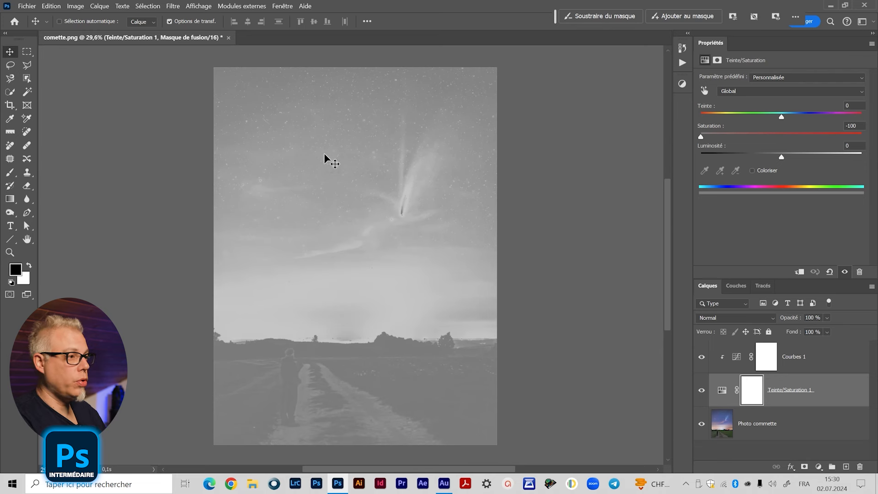
pyautogui.click(733, 318)
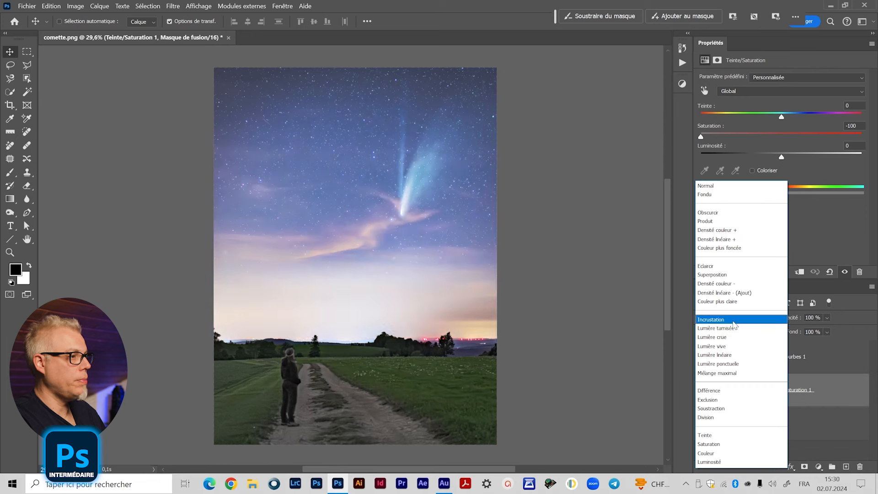
pyautogui.click(734, 320)
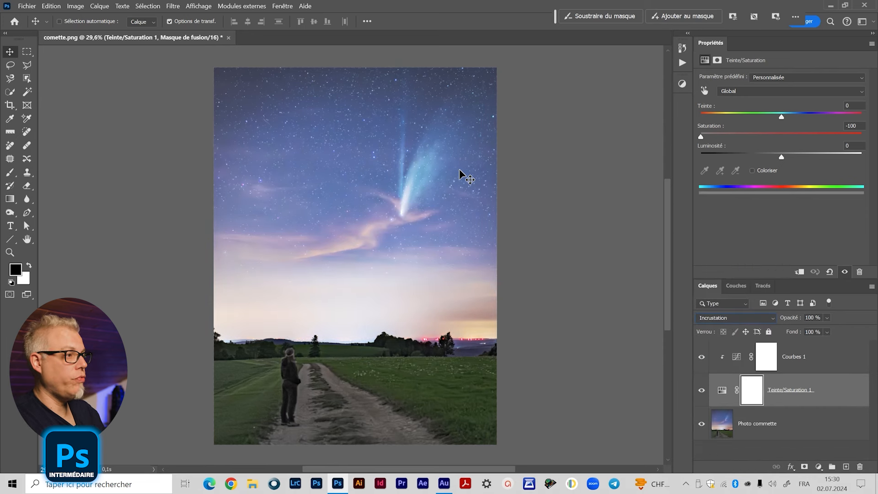
pyautogui.click(746, 357)
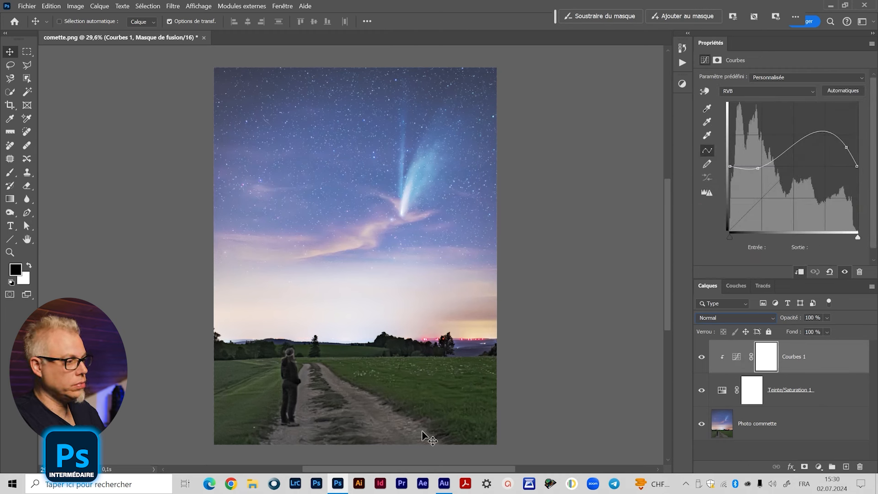
pyautogui.click(723, 392)
pyautogui.click(736, 358)
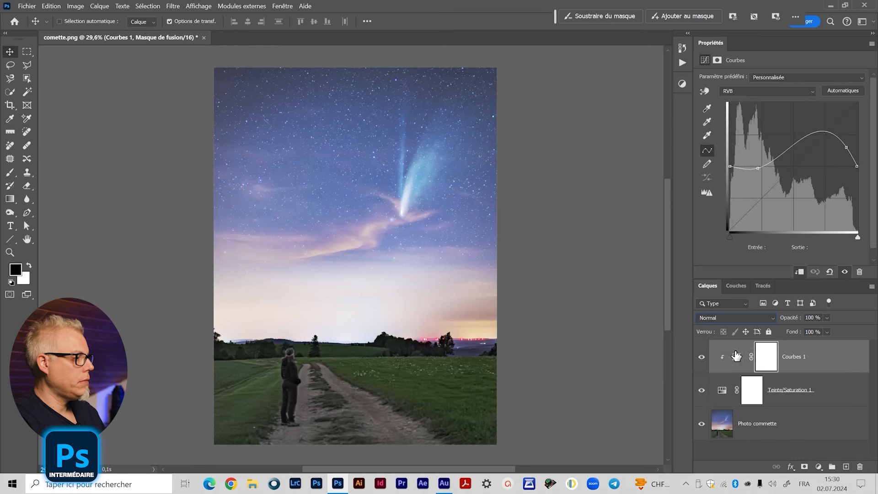
# - Set Teinte/Saturation 1 to Lumière tamisée and reshape the Courbes 1 curve with a midtone point at input 127, output 111
pyautogui.click(722, 393)
pyautogui.click(729, 317)
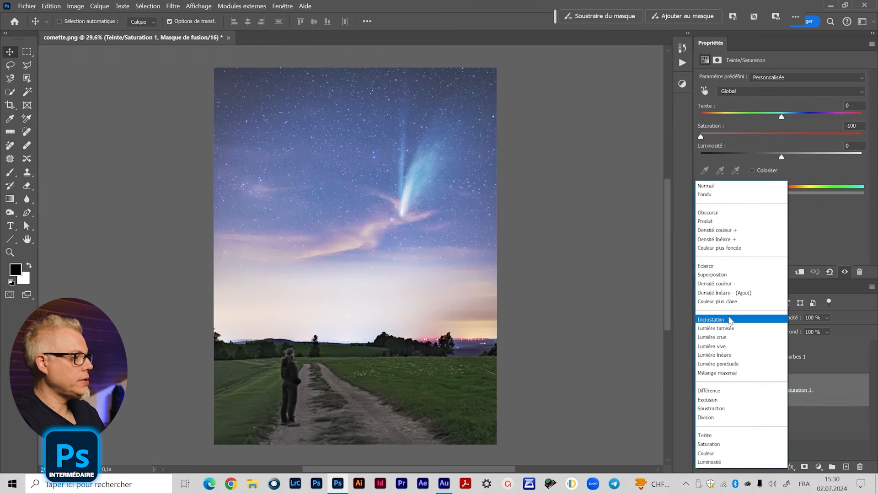
pyautogui.click(731, 332)
pyautogui.click(740, 363)
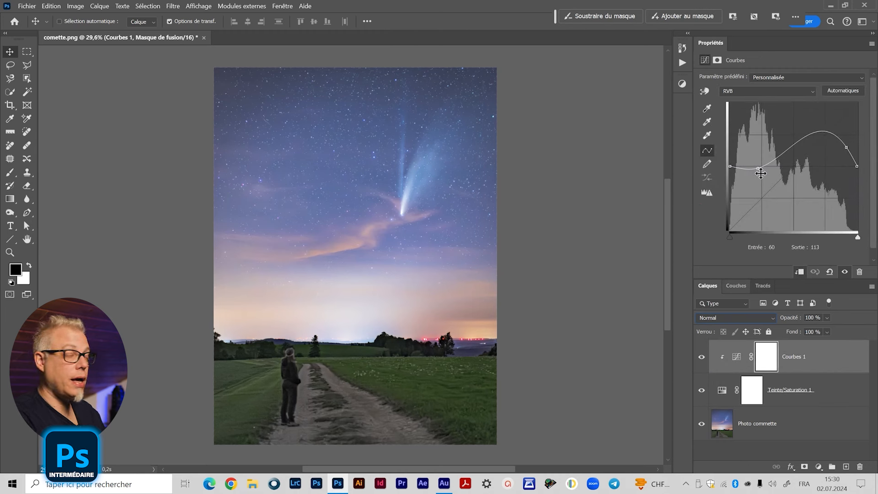
pyautogui.moveTo(792, 147); pyautogui.dragTo(781, 172)
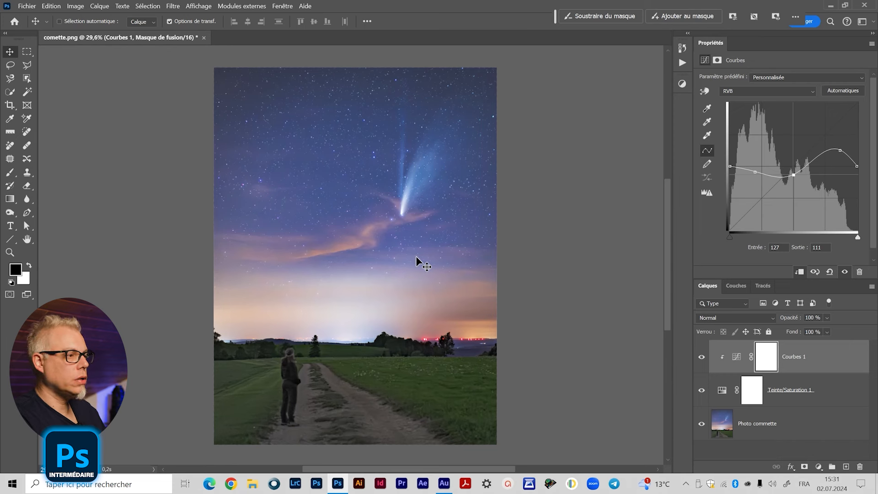
# - Set Teinte/Saturation 1's blend mode back to Normal
pyautogui.click(732, 386)
pyautogui.click(727, 318)
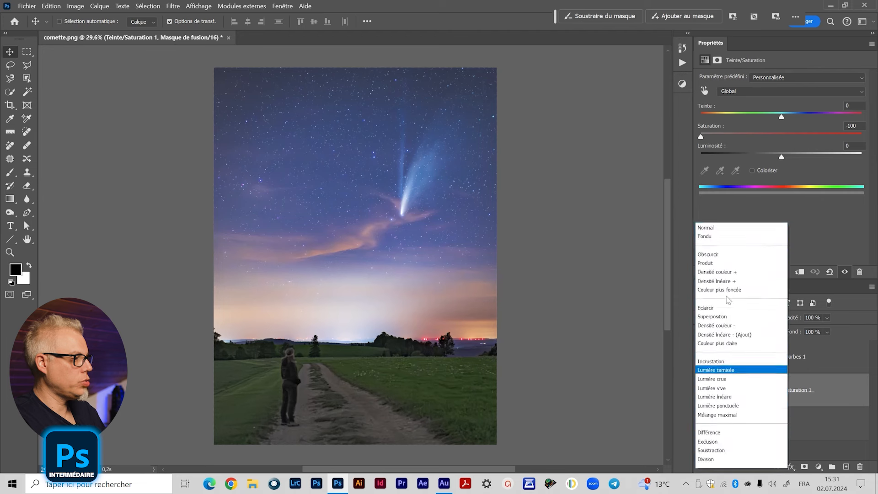
pyautogui.click(722, 187)
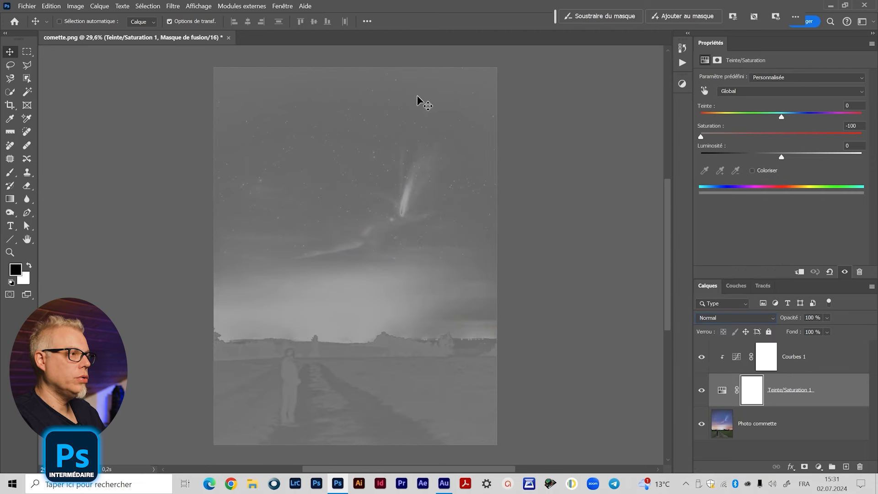
# - Remove the added points from the Courbes 1 curve to restore the flat mid-grey line
pyautogui.click(737, 358)
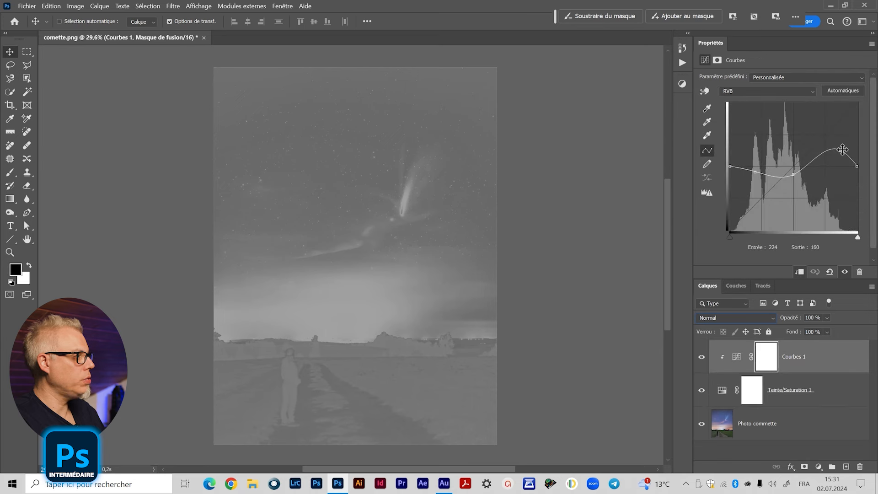
pyautogui.moveTo(840, 150); pyautogui.dragTo(871, 282)
pyautogui.moveTo(792, 174); pyautogui.dragTo(755, 273)
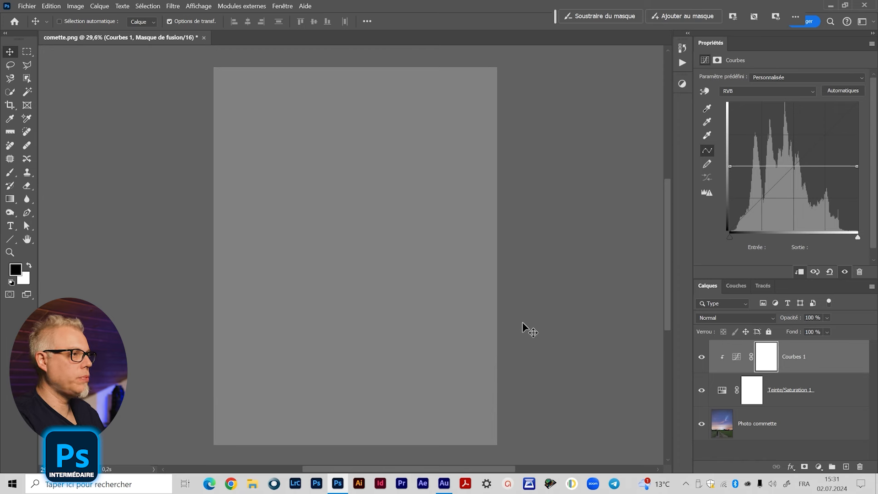
# - Add a midtone point to the Courbes 1 curve at input 130, output 92, and set Teinte/Saturation 1 to Lumière tamisée
pyautogui.moveTo(798, 166); pyautogui.dragTo(795, 184)
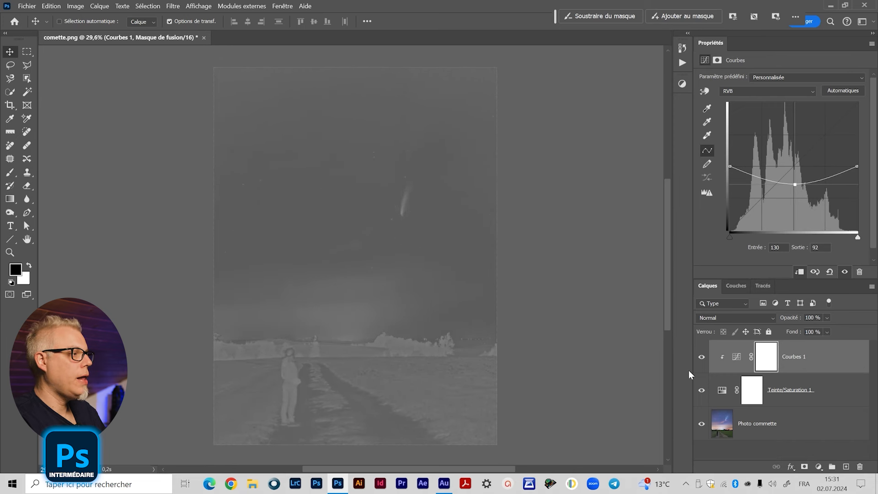
pyautogui.click(724, 391)
pyautogui.click(727, 316)
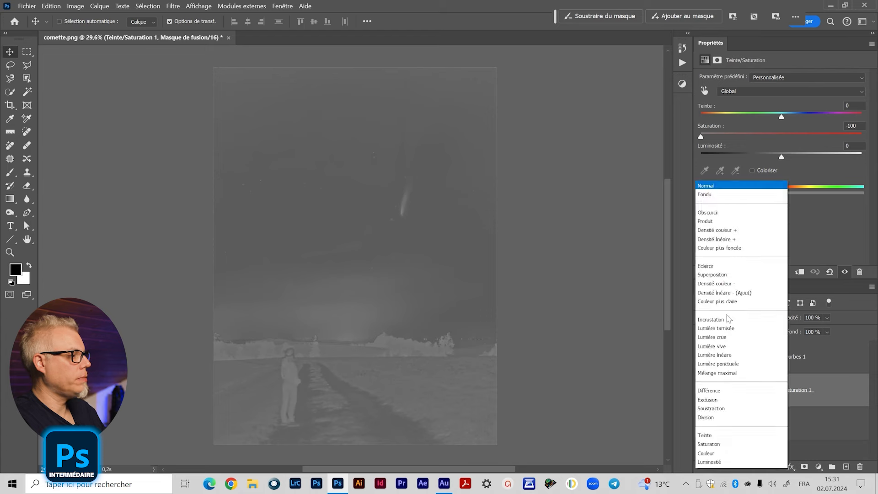
pyautogui.click(727, 329)
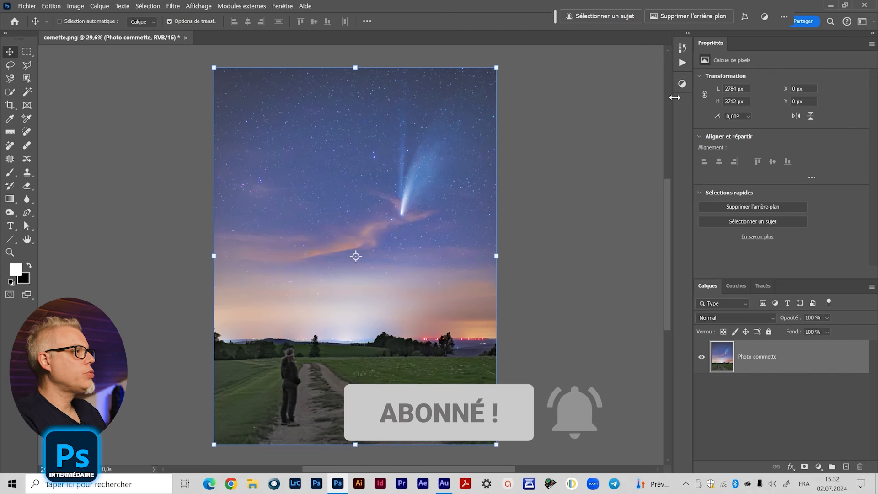
# - Add a Courbe de transfert de dégradé adjustment layer above Photo commette and check its black-to-white gradient in the gradient editor
pyautogui.click(682, 84)
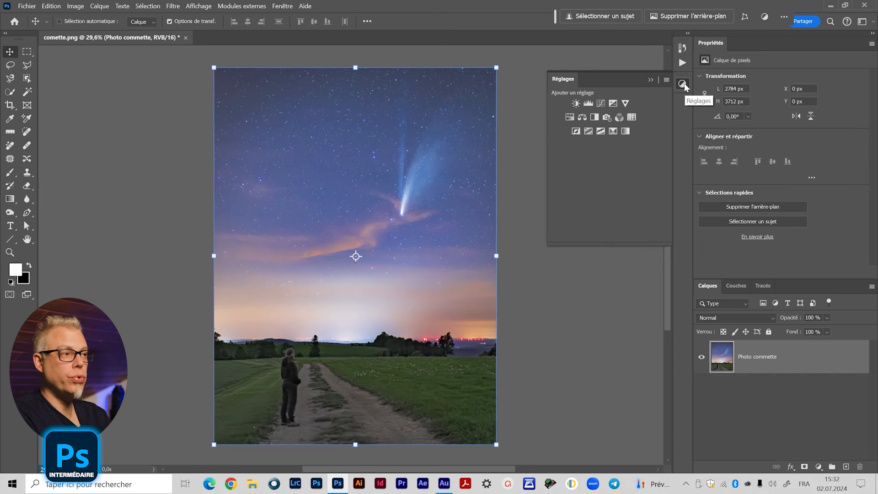
pyautogui.click(625, 132)
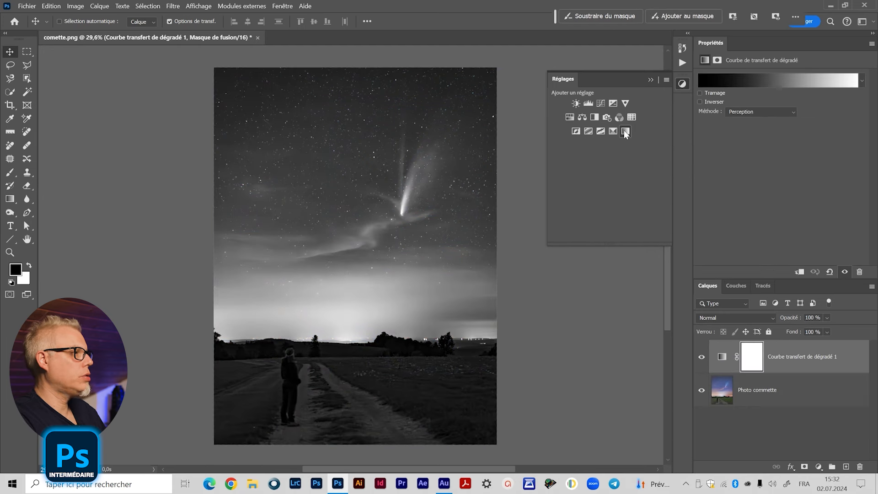
pyautogui.click(650, 80)
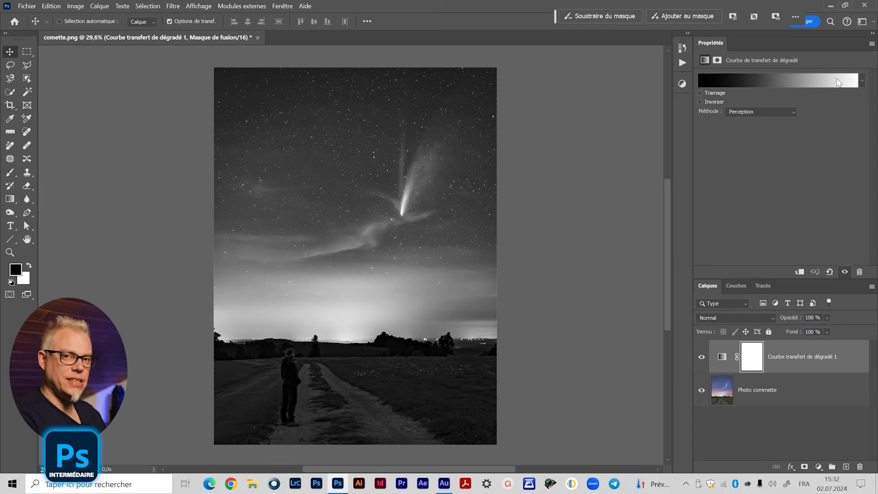
pyautogui.click(761, 81)
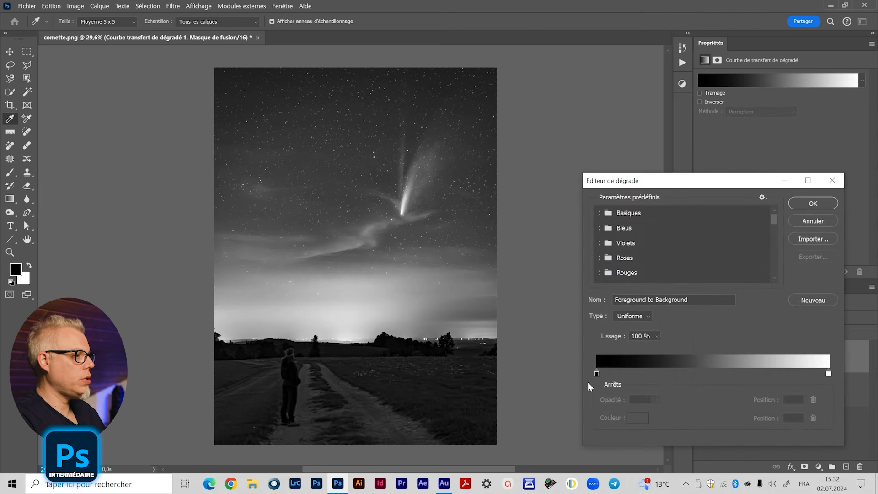
pyautogui.click(813, 203)
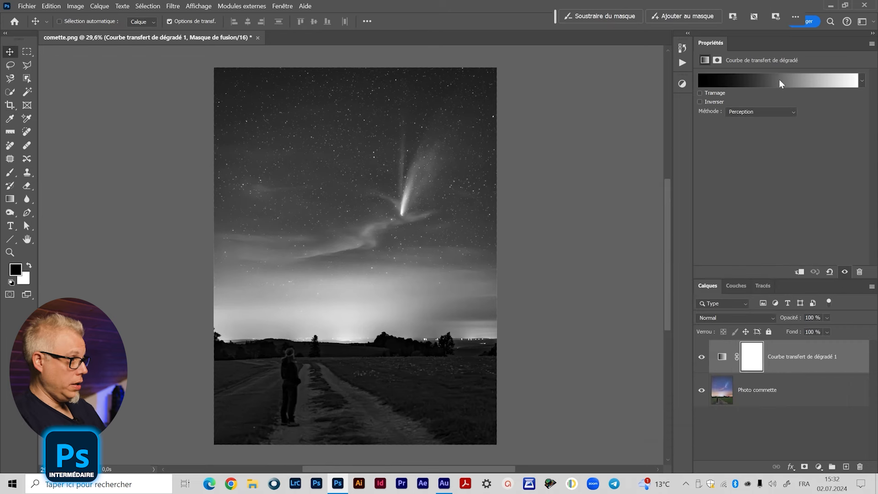
pyautogui.click(724, 359)
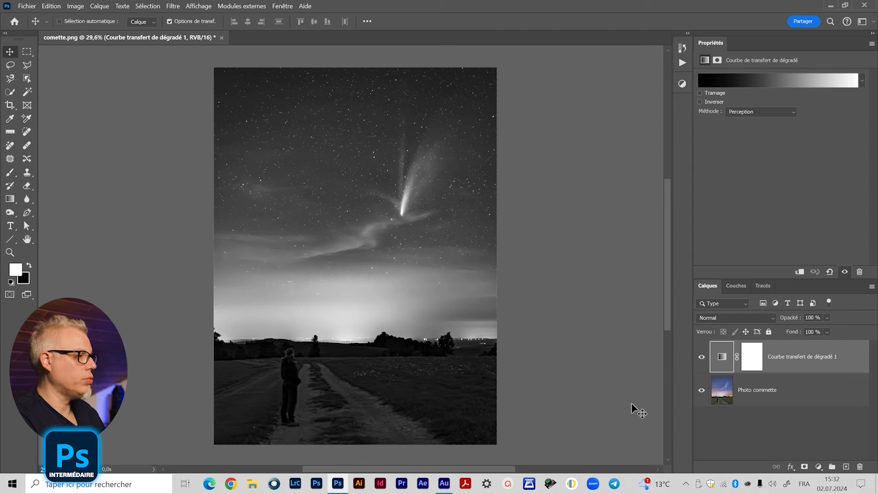
# - Add a Courbes layer, flatten its curve to output 128, and clip it to Courbe transfert de dégradé 1
pyautogui.click(683, 84)
pyautogui.click(600, 103)
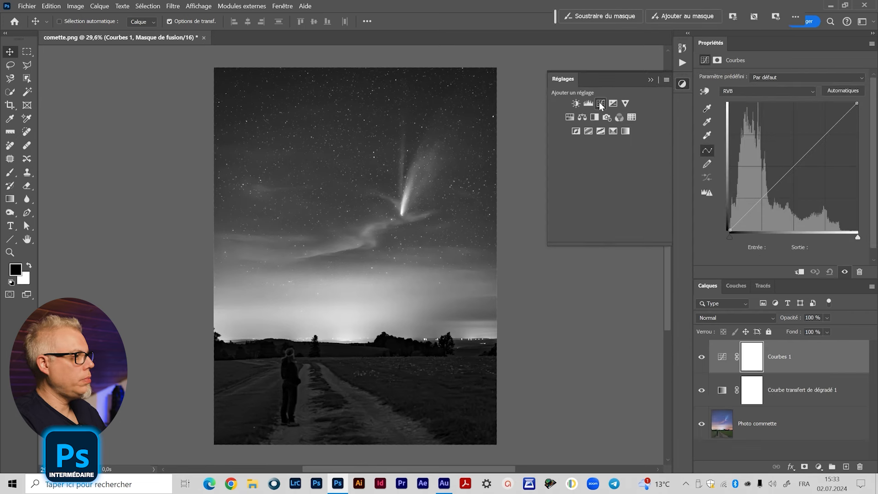
pyautogui.click(650, 79)
pyautogui.moveTo(732, 228); pyautogui.dragTo(723, 166)
pyautogui.moveTo(857, 101); pyautogui.dragTo(856, 166)
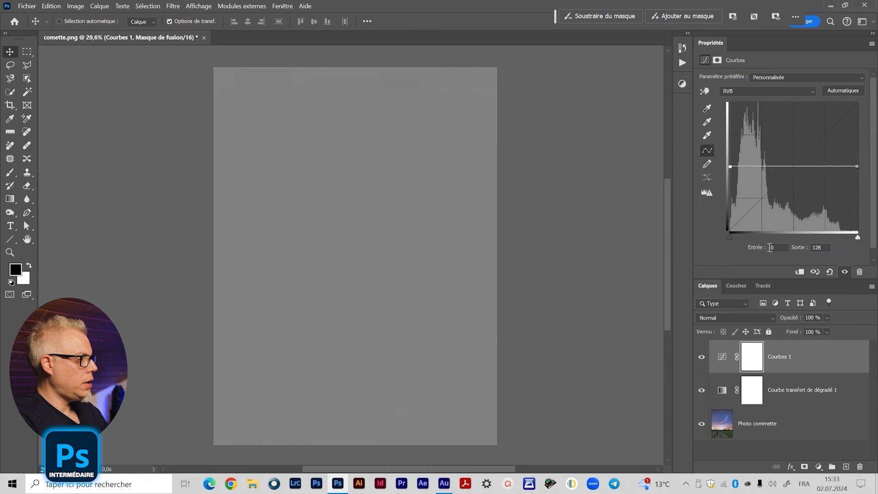
pyautogui.click(708, 241)
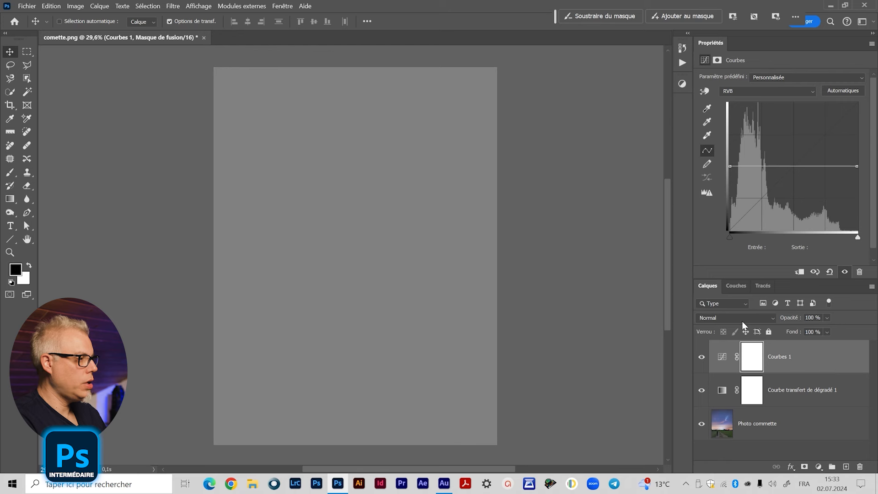
pyautogui.click(799, 271)
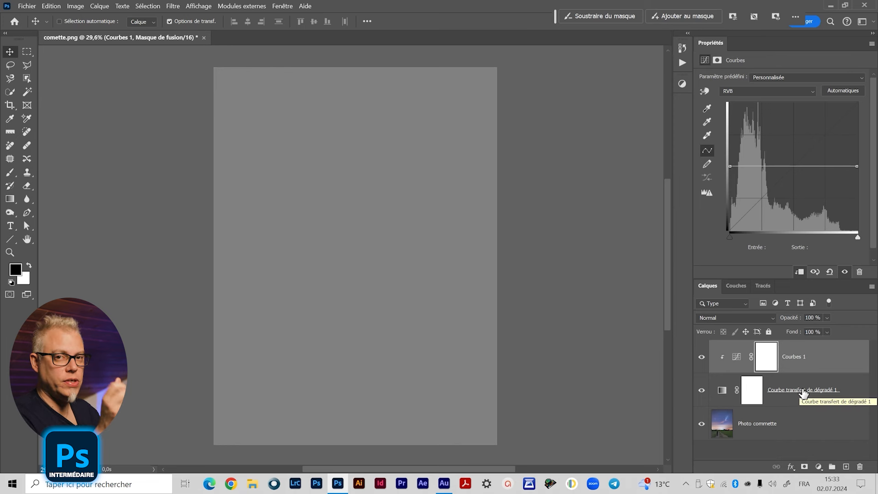
# - Set Courbe transfert de dégradé 1's blend mode to Lumière tamisée and compare the photo with and without the layer
pyautogui.click(726, 391)
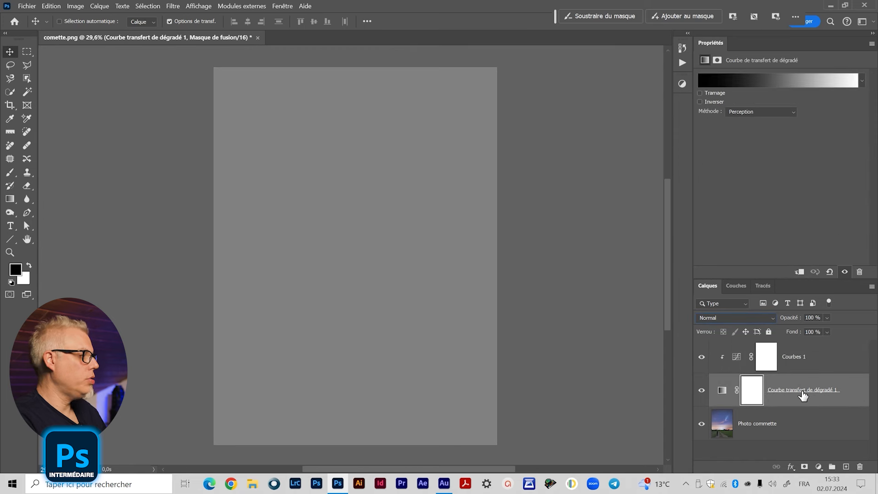
pyautogui.click(723, 317)
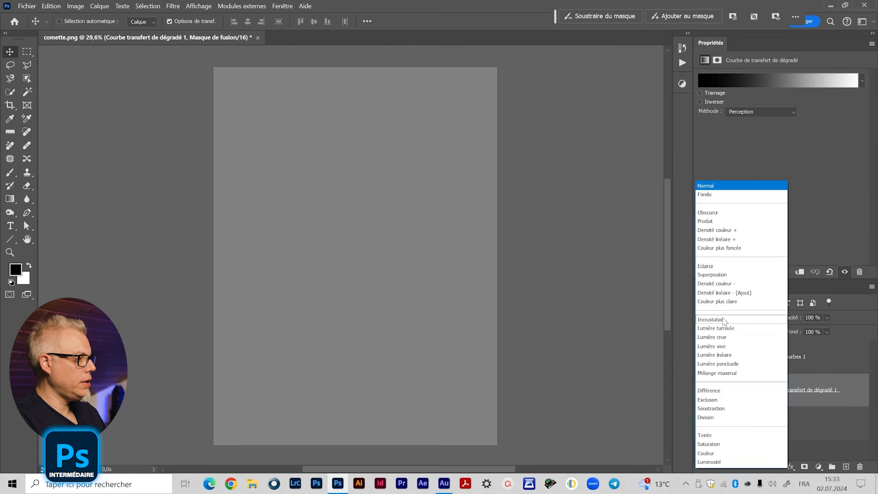
pyautogui.click(716, 328)
pyautogui.click(703, 392)
pyautogui.click(702, 392)
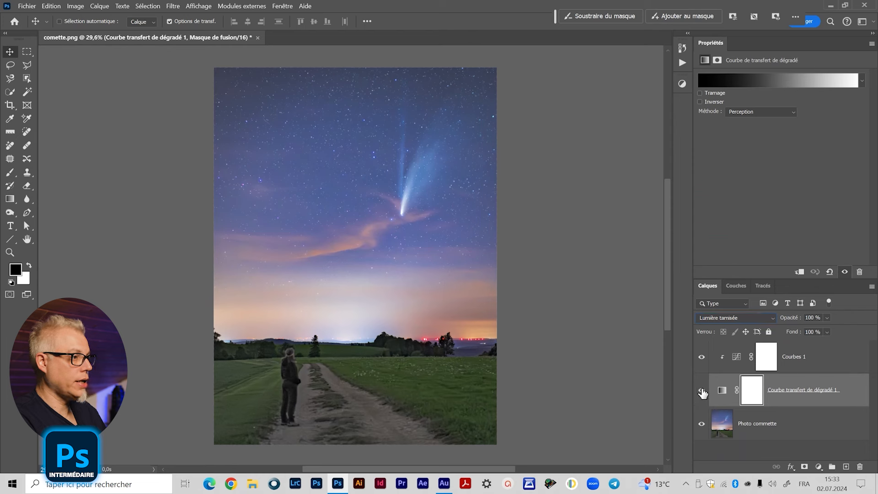
# - Anchor the Courbes 1 curve at input 55, output 128, and brighten the horizon glow with the on-image adjustment tool
pyautogui.click(734, 360)
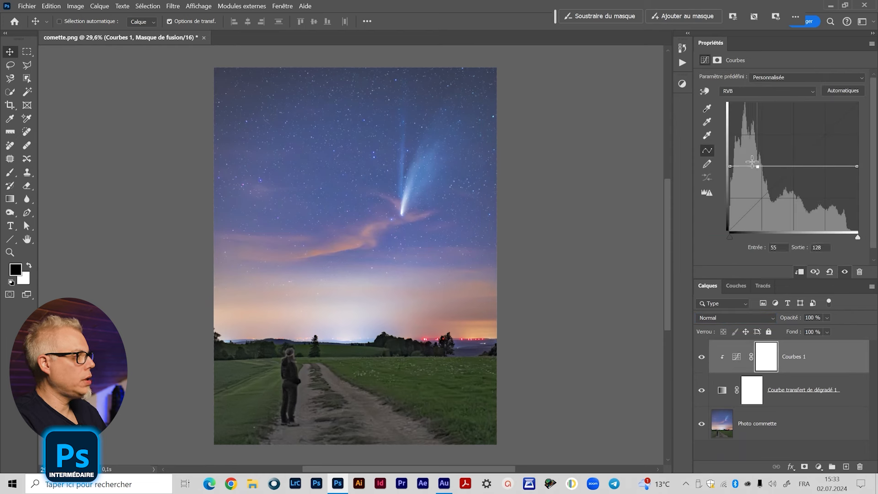
pyautogui.click(705, 92)
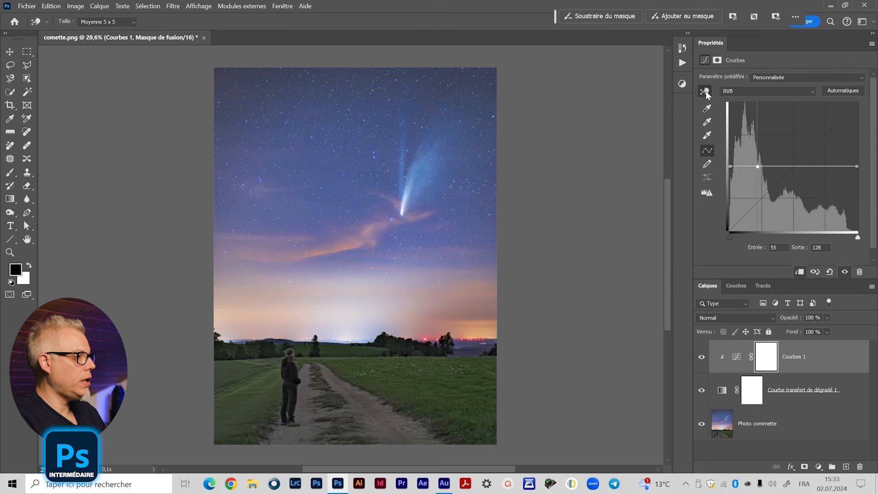
pyautogui.moveTo(355, 298); pyautogui.dragTo(358, 274)
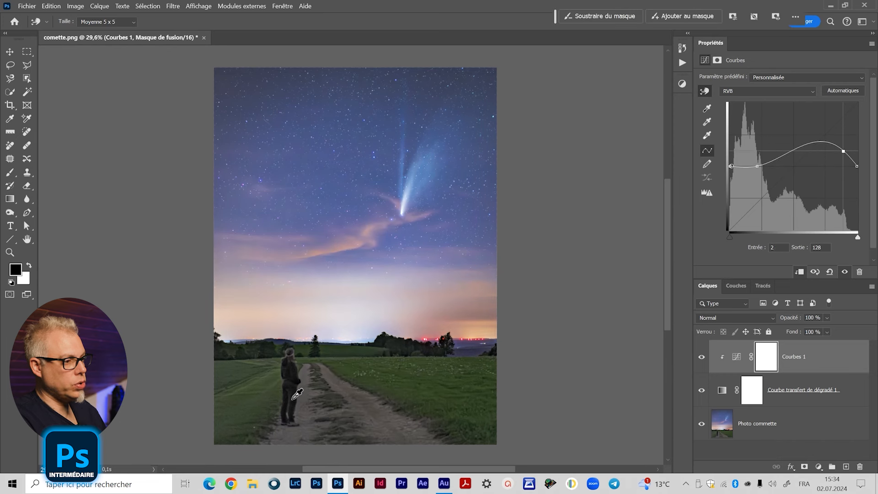
pyautogui.moveTo(845, 150)
pyautogui.mouseDown()
pyautogui.moveTo(839, 144)
pyautogui.moveTo(840, 157)
pyautogui.mouseUp()
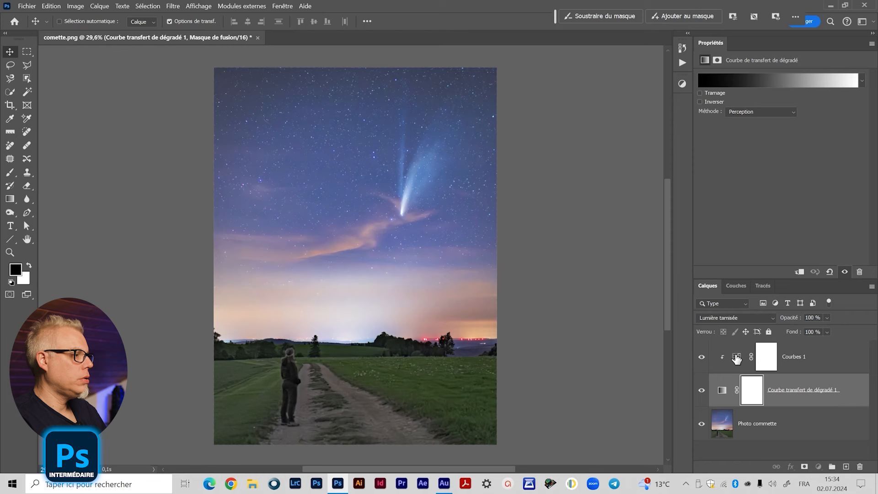
# - Fine-tune the highlight point on the Courbes 1 curve and lower its shadow point to input 51, output 93
pyautogui.click(737, 357)
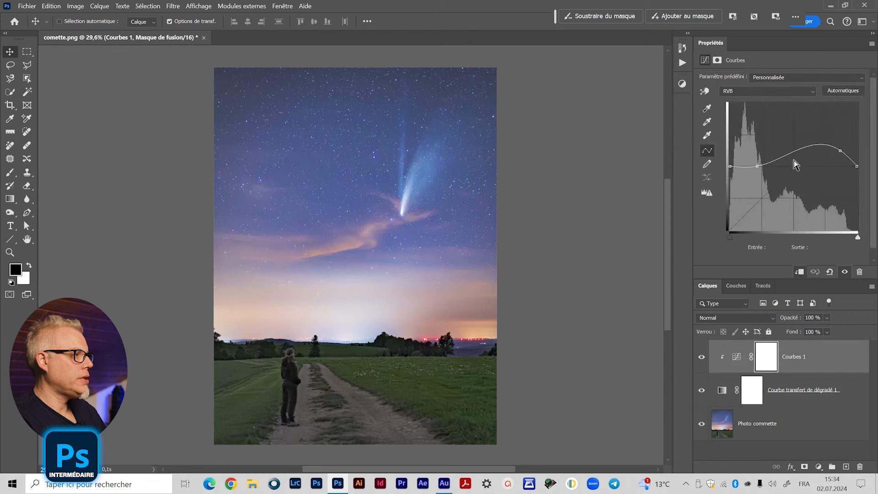
pyautogui.moveTo(839, 156)
pyautogui.mouseDown()
pyautogui.moveTo(835, 177)
pyautogui.moveTo(835, 150)
pyautogui.mouseUp()
pyautogui.moveTo(756, 172); pyautogui.dragTo(756, 177)
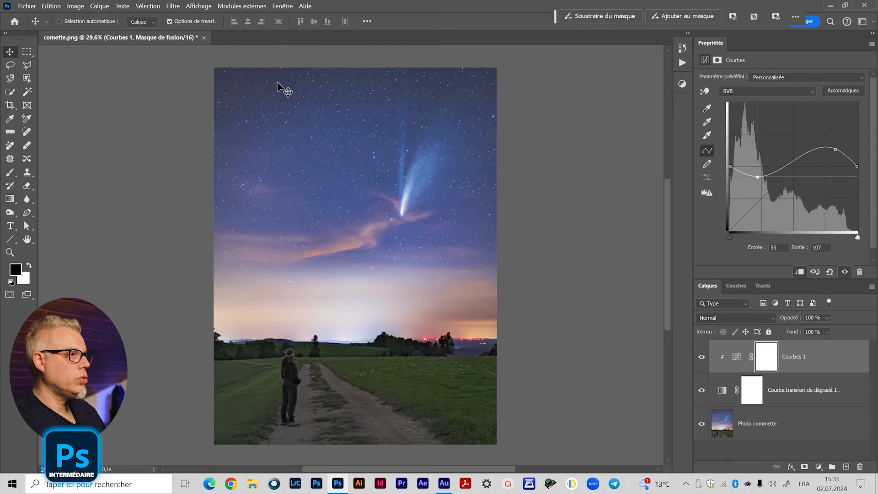
pyautogui.moveTo(759, 176); pyautogui.dragTo(755, 184)
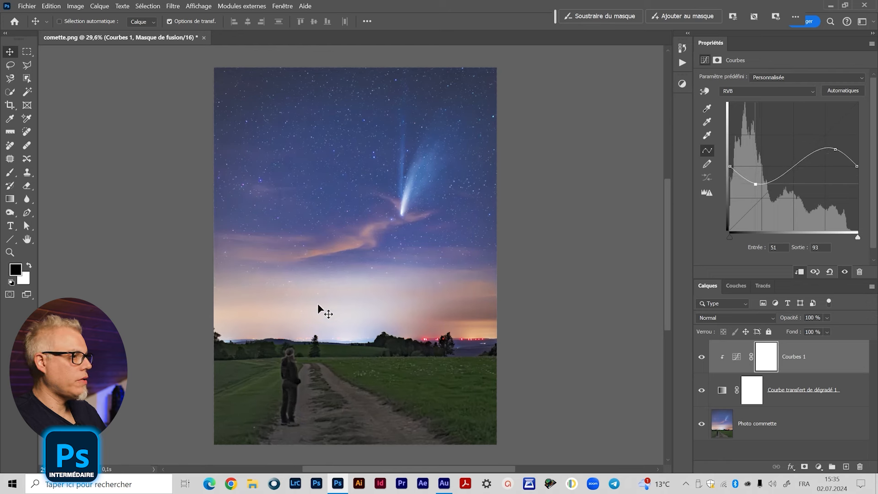
# - Hide Courbes 1 and set Courbe transfert de dégradé 1's blend mode to Normal
pyautogui.click(701, 357)
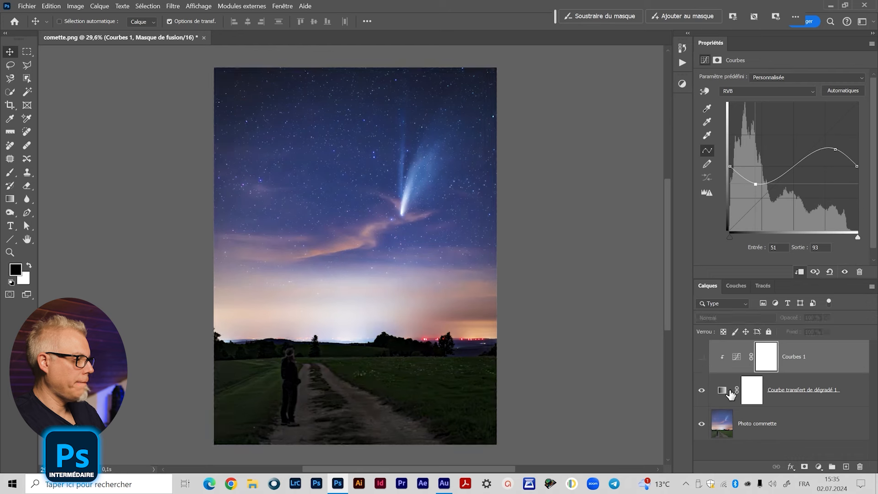
pyautogui.click(731, 393)
pyautogui.click(723, 319)
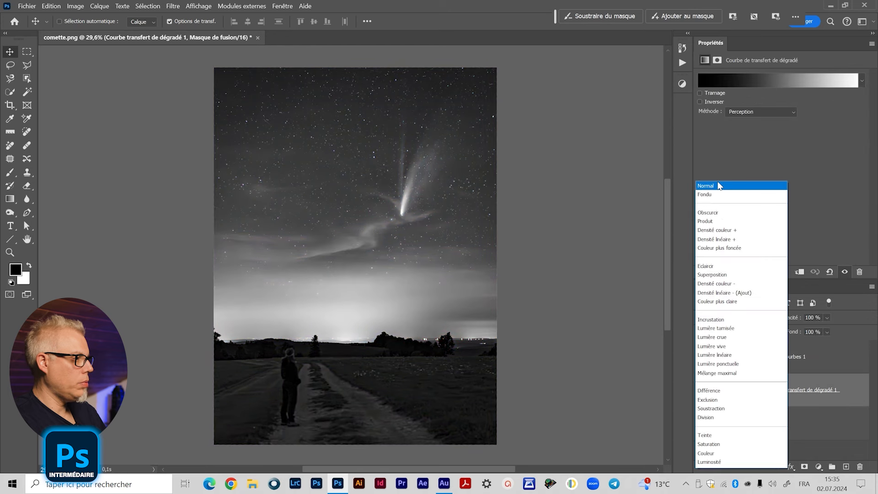
pyautogui.click(719, 185)
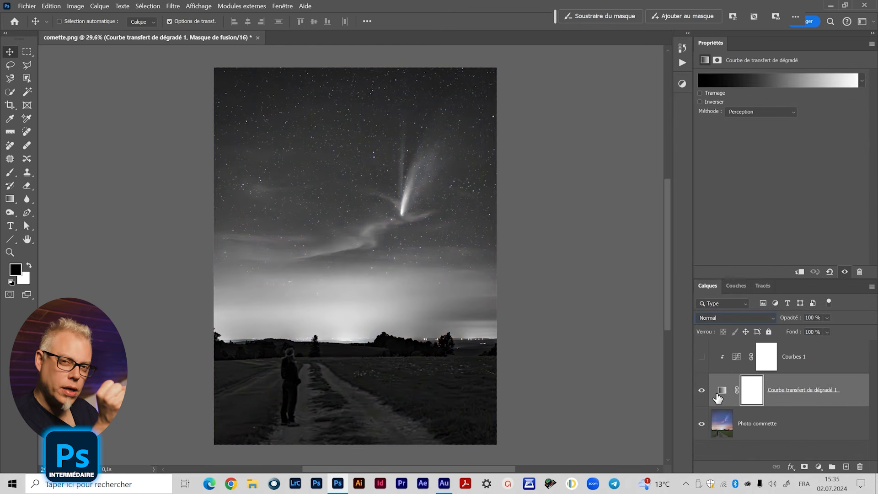
# - Try a blue tint with hue 219° on the gradient's dark stop and return the stop to black (000000)
pyautogui.click(752, 80)
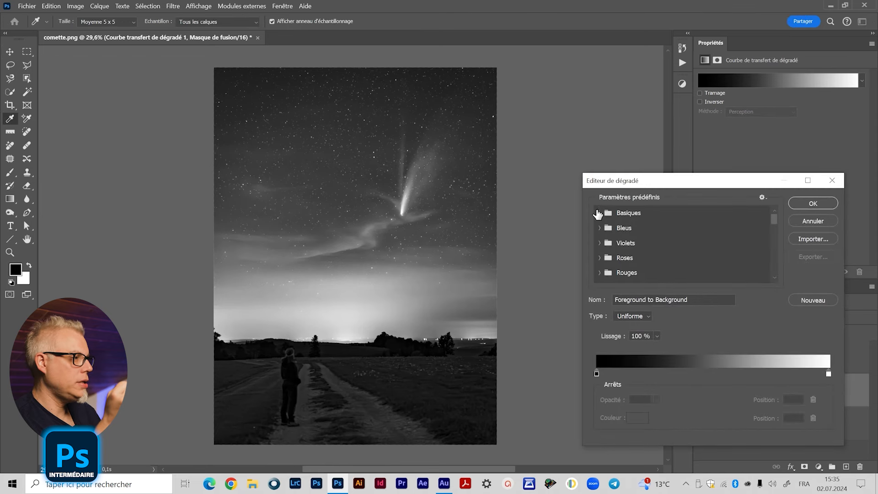
pyautogui.doubleClick(598, 212)
pyautogui.click(596, 374)
pyautogui.doubleClick(596, 373)
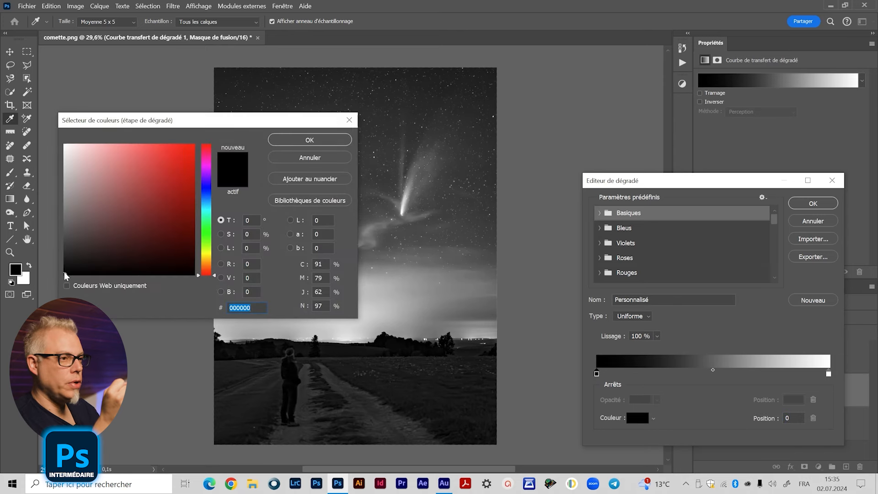
pyautogui.click(73, 262)
pyautogui.moveTo(73, 262)
pyautogui.mouseDown()
pyautogui.moveTo(69, 228)
pyautogui.moveTo(76, 271)
pyautogui.moveTo(103, 270)
pyautogui.moveTo(73, 269)
pyautogui.moveTo(134, 271)
pyautogui.mouseUp()
pyautogui.moveTo(212, 238); pyautogui.dragTo(214, 196)
pyautogui.moveTo(155, 265)
pyautogui.mouseDown()
pyautogui.moveTo(145, 272)
pyautogui.moveTo(161, 272)
pyautogui.moveTo(71, 280)
pyautogui.mouseUp()
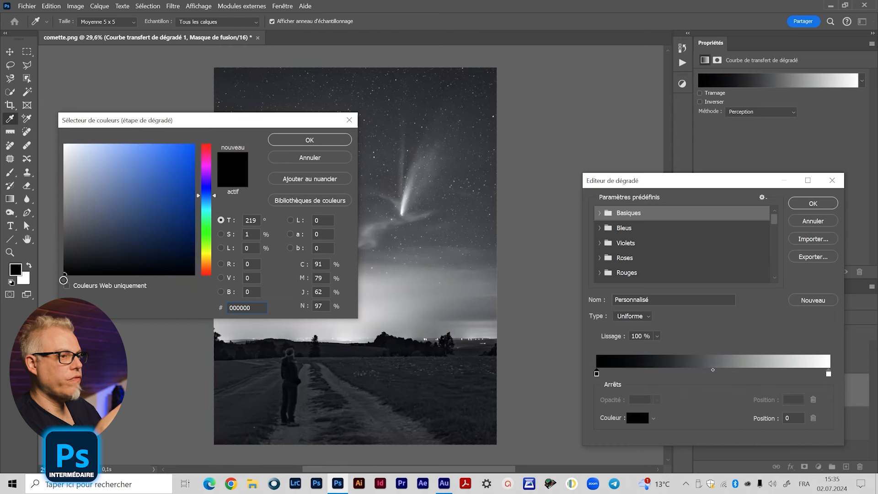
pyautogui.click(315, 140)
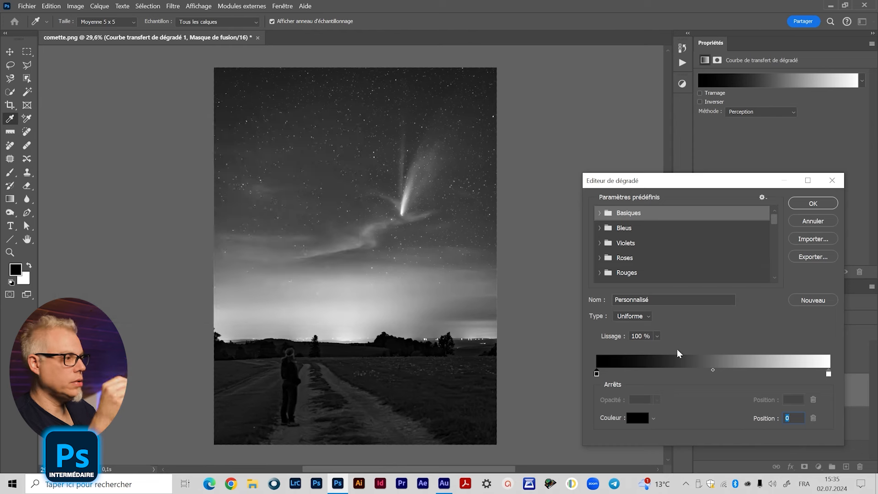
pyautogui.click(797, 203)
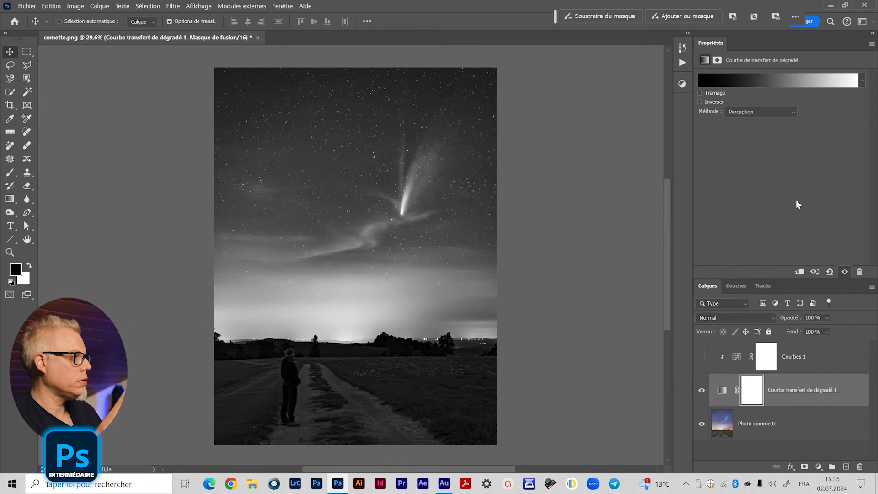
# - Set Courbe transfert de dégradé 1 back to Lumière tamisée and show Courbes 1 again
pyautogui.click(724, 315)
pyautogui.click(725, 370)
pyautogui.click(702, 356)
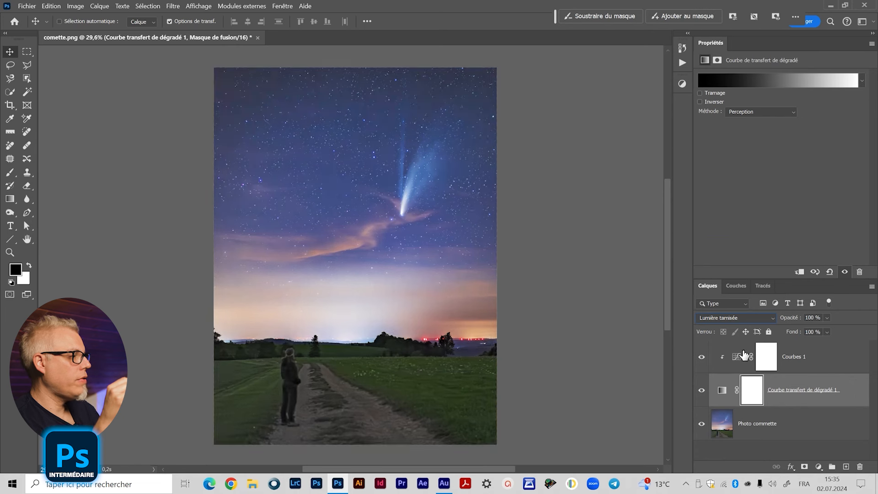
# - Lower the Courbes 1 highlight point to input 215, output 133, and hide both adjustment layers to compare with the original
pyautogui.click(745, 355)
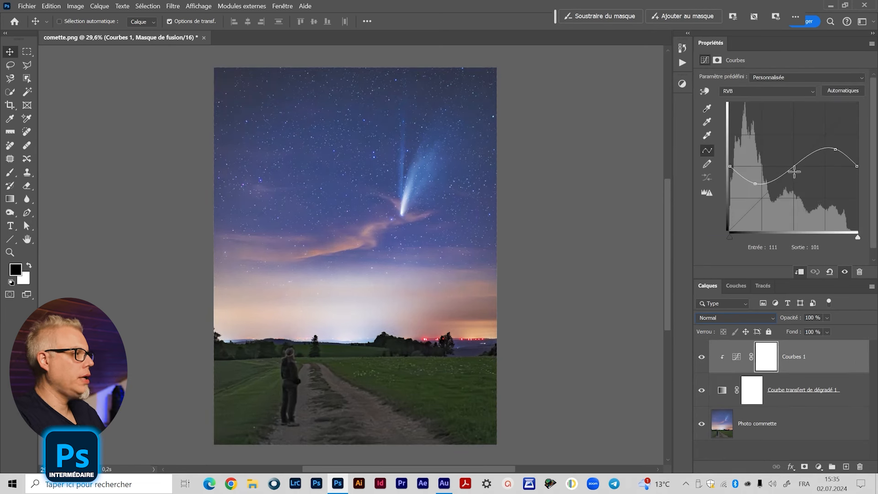
pyautogui.click(835, 150)
pyautogui.moveTo(836, 150); pyautogui.dragTo(837, 164)
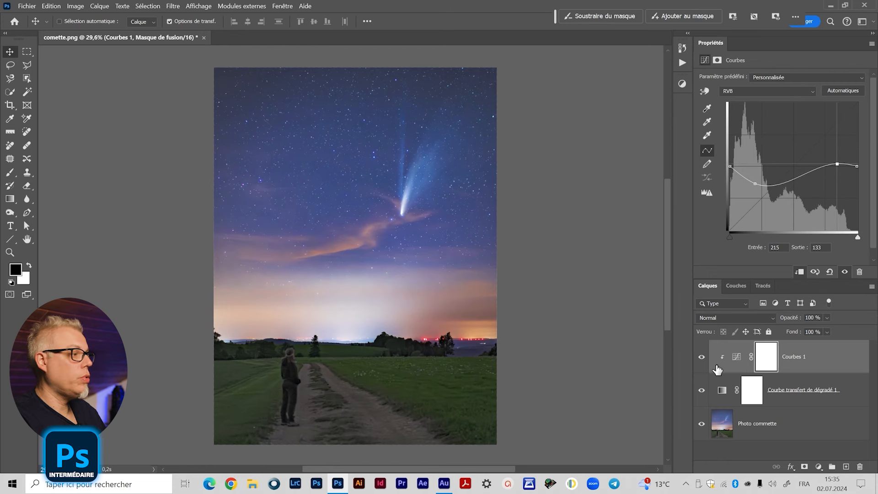
pyautogui.click(701, 358)
pyautogui.click(700, 395)
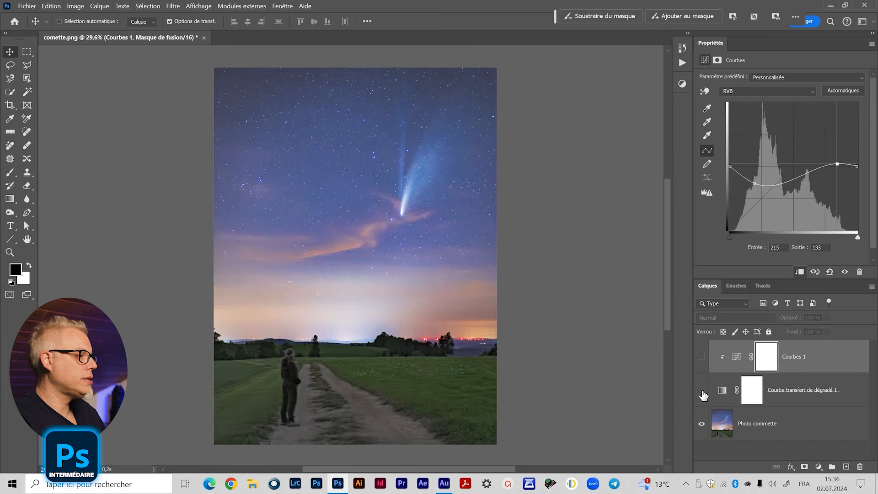
# - Add a second Courbes adjustment layer with a shadow anchor point and the highlight point raised to input 195, output 219
pyautogui.click(173, 6)
pyautogui.click(683, 85)
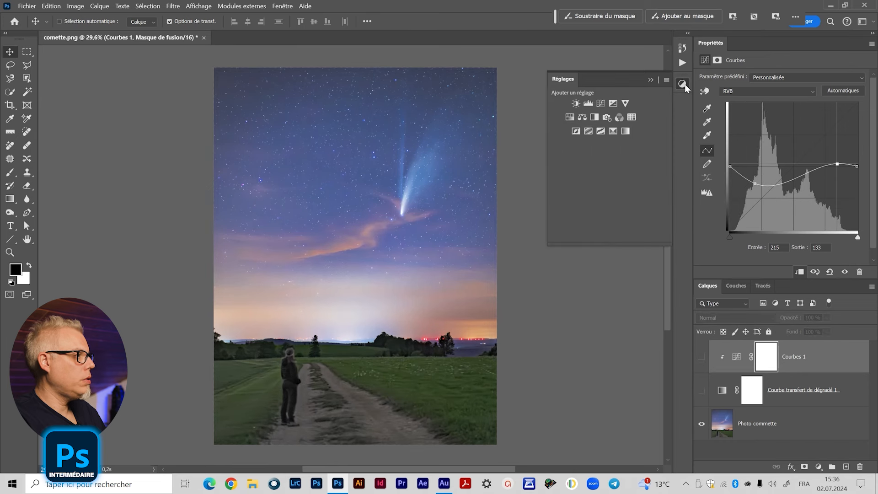
pyautogui.click(599, 103)
pyautogui.click(757, 203)
pyautogui.moveTo(824, 133); pyautogui.dragTo(828, 121)
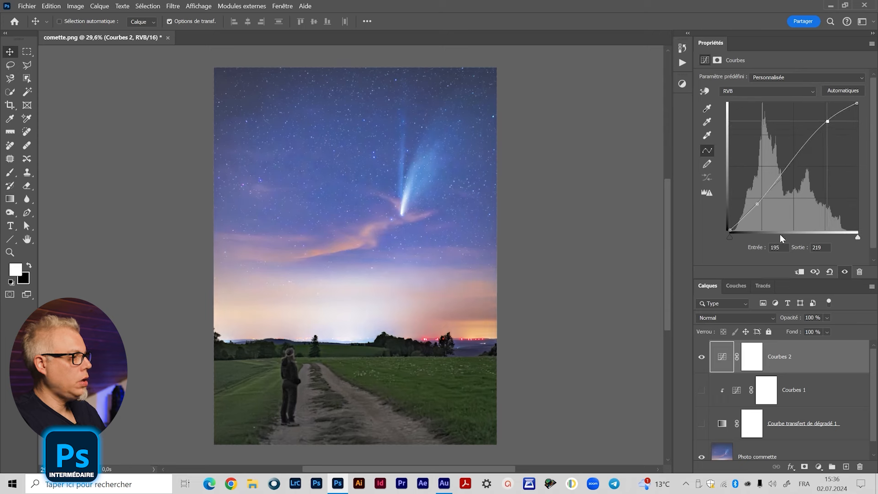
# - Set the blend mode of Courbes 2 to Luminosité
pyautogui.click(736, 317)
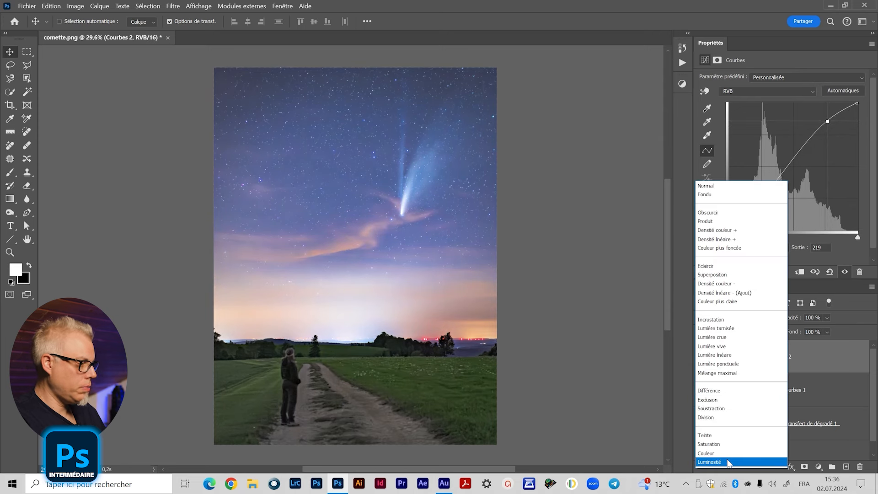
pyautogui.click(728, 463)
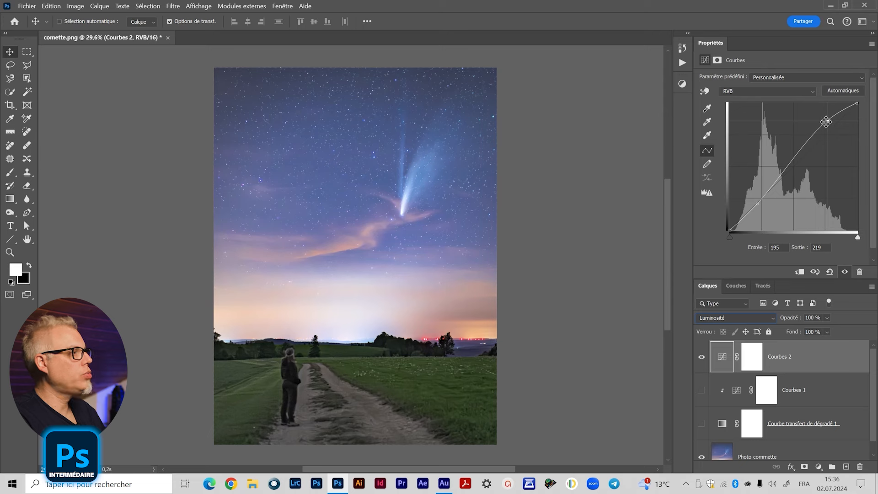
pyautogui.click(702, 319)
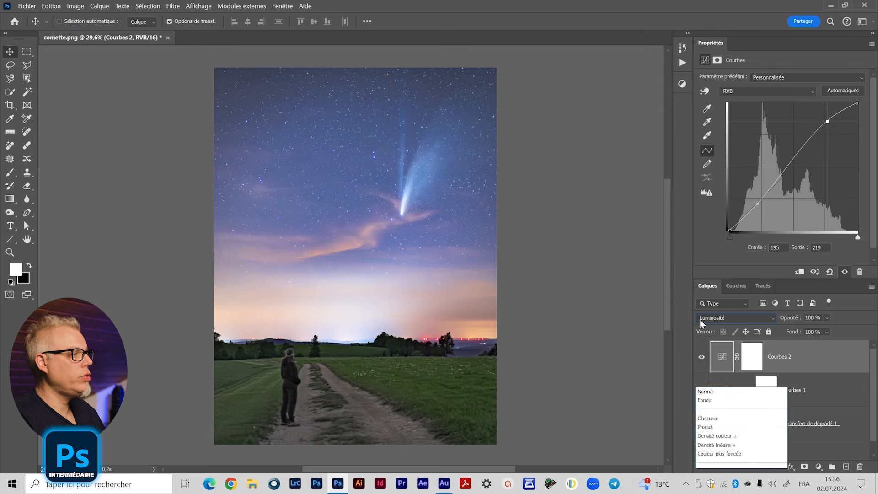
pyautogui.click(711, 462)
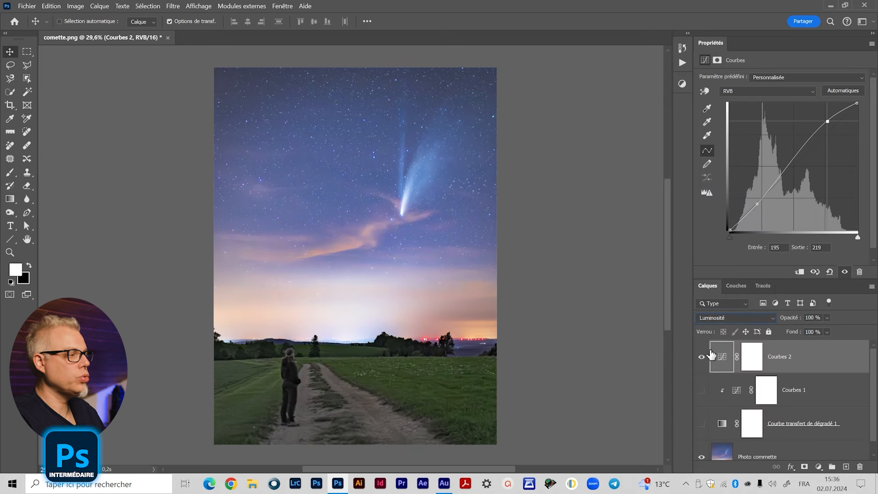
# - Lower the Courbes 2 highlight point to input 213, output 189, and show the Courbes 1 and gradient map pair in place of Courbes 2
pyautogui.moveTo(827, 121)
pyautogui.mouseDown()
pyautogui.moveTo(824, 110)
pyautogui.moveTo(836, 136)
pyautogui.mouseUp()
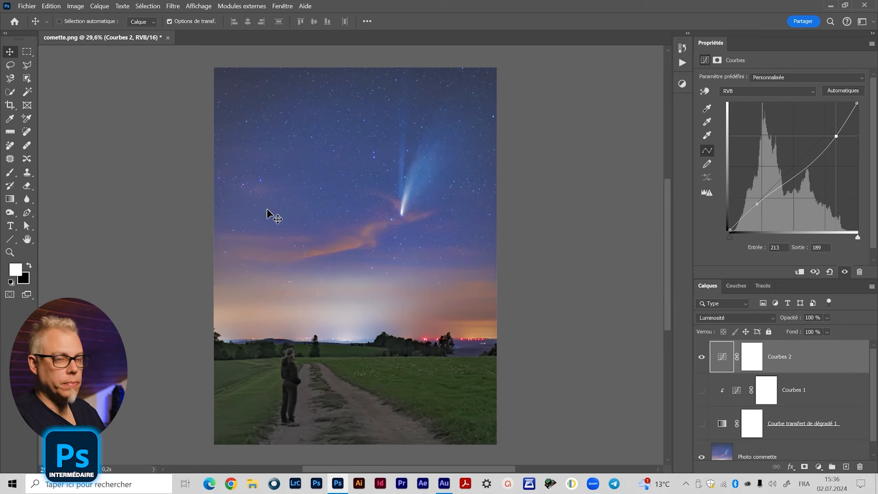
pyautogui.click(702, 357)
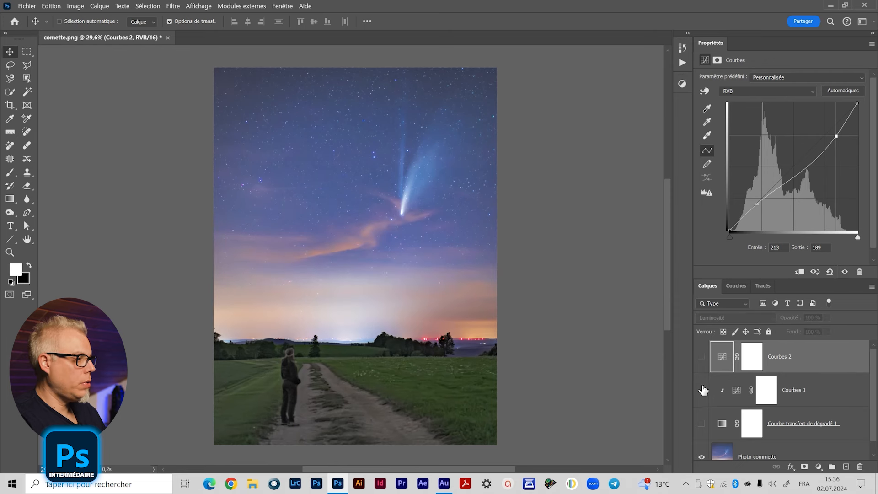
pyautogui.click(703, 429)
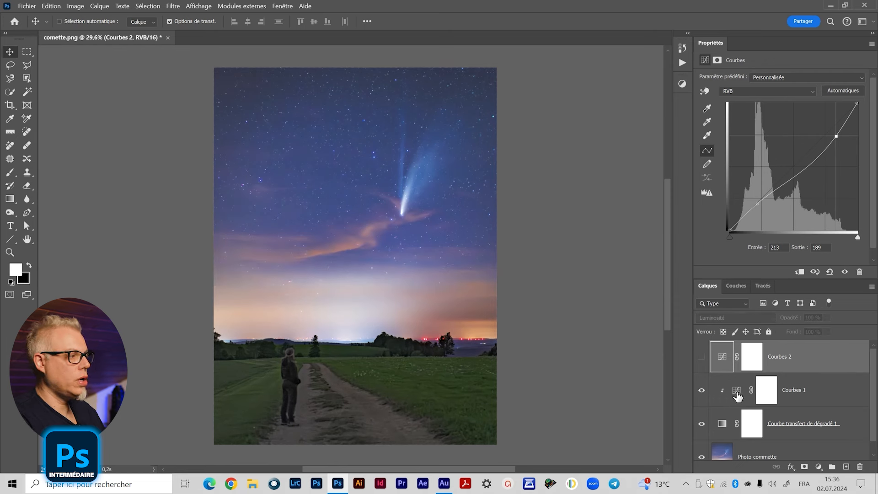
# - Set the Courbes 1 shadow point to input 55, output 101, and slightly lower its highlight point
pyautogui.click(737, 394)
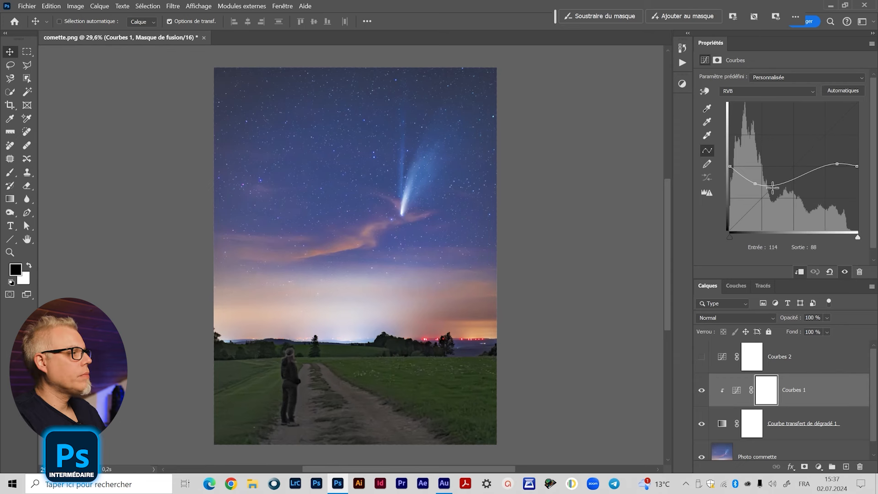
pyautogui.moveTo(755, 183); pyautogui.dragTo(758, 180)
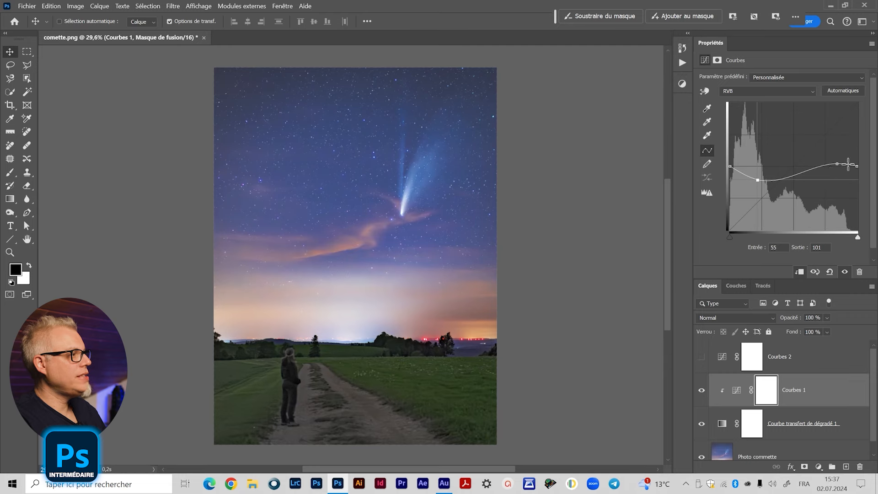
pyautogui.moveTo(836, 164)
pyautogui.mouseDown()
pyautogui.moveTo(845, 170)
pyautogui.moveTo(843, 148)
pyautogui.moveTo(845, 179)
pyautogui.moveTo(840, 167)
pyautogui.mouseUp()
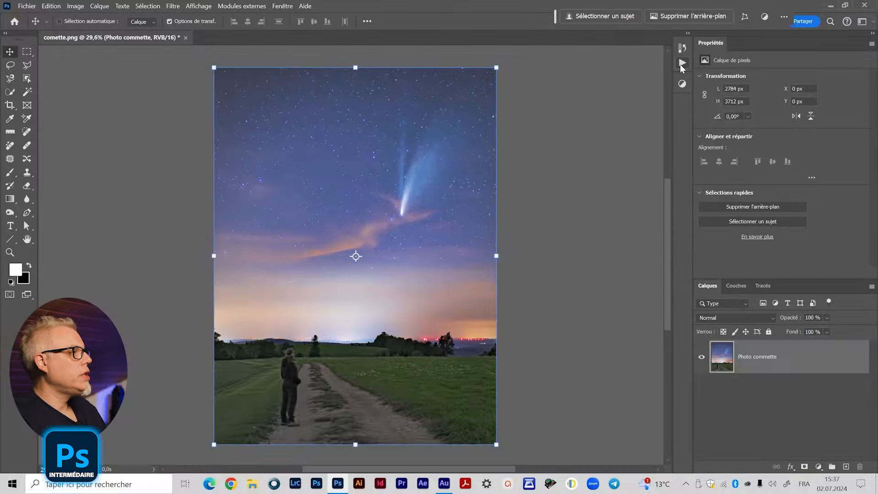
# - Run the Courbe horizontal dégradé action from the courbes_horizontales set on Photo commette
pyautogui.click(682, 63)
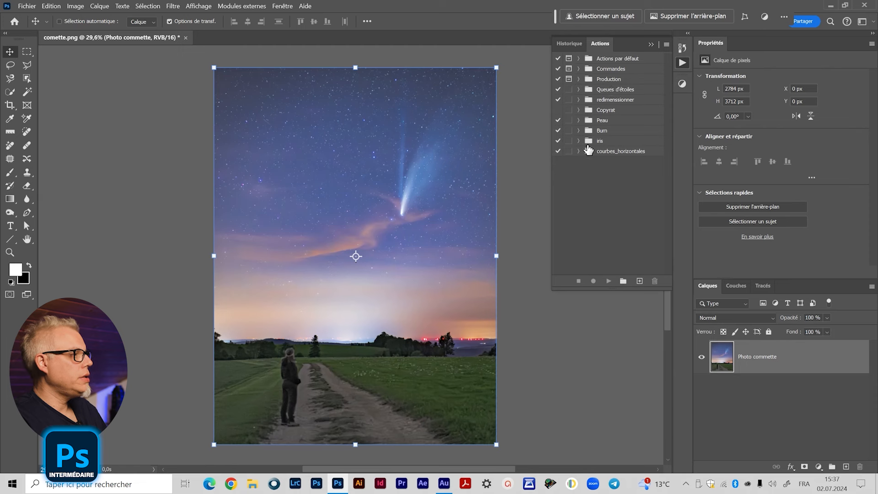
pyautogui.click(579, 152)
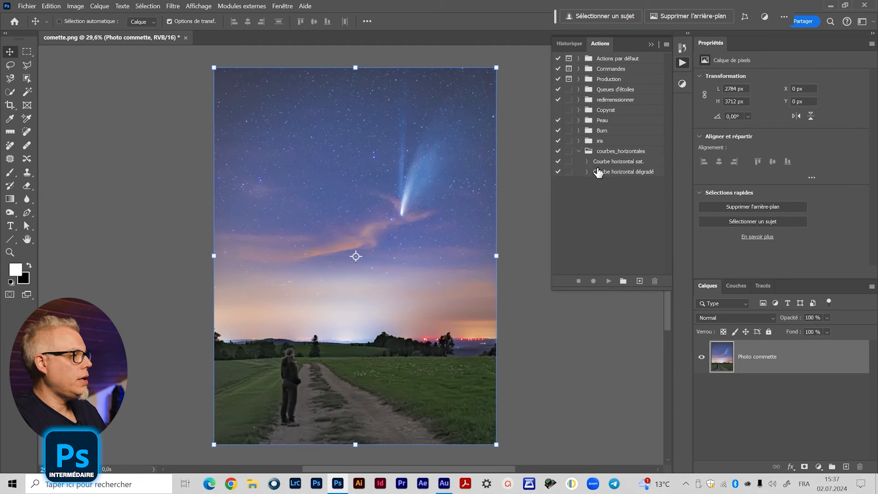
pyautogui.click(588, 162)
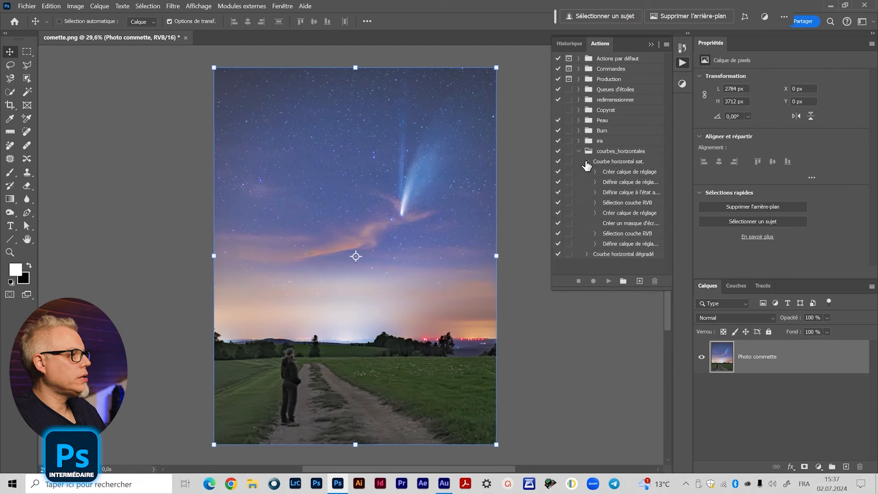
pyautogui.click(587, 162)
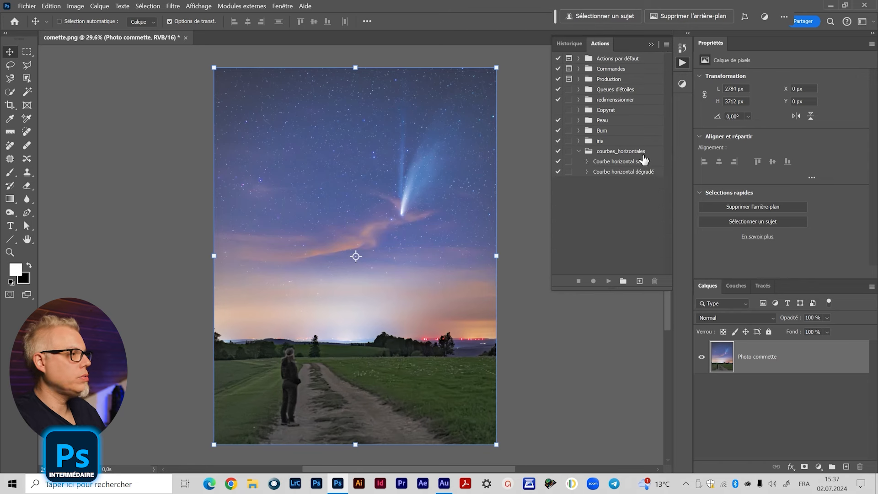
pyautogui.click(587, 172)
pyautogui.click(587, 172)
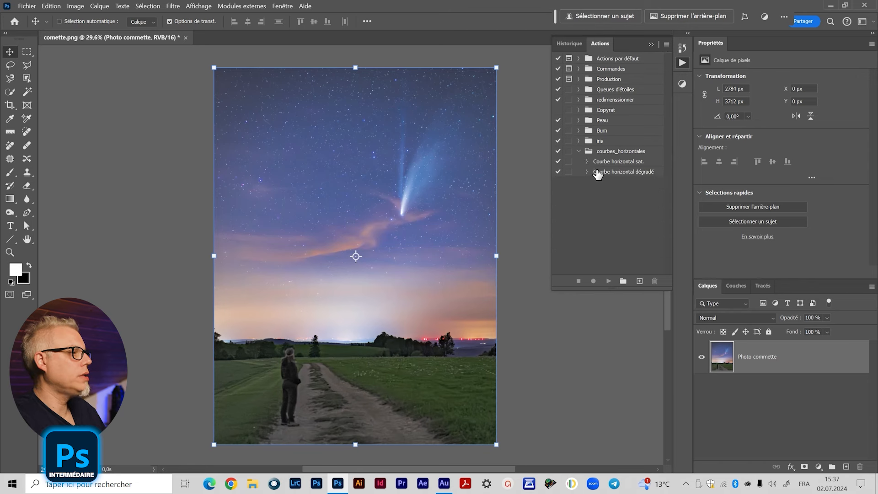
pyautogui.click(645, 175)
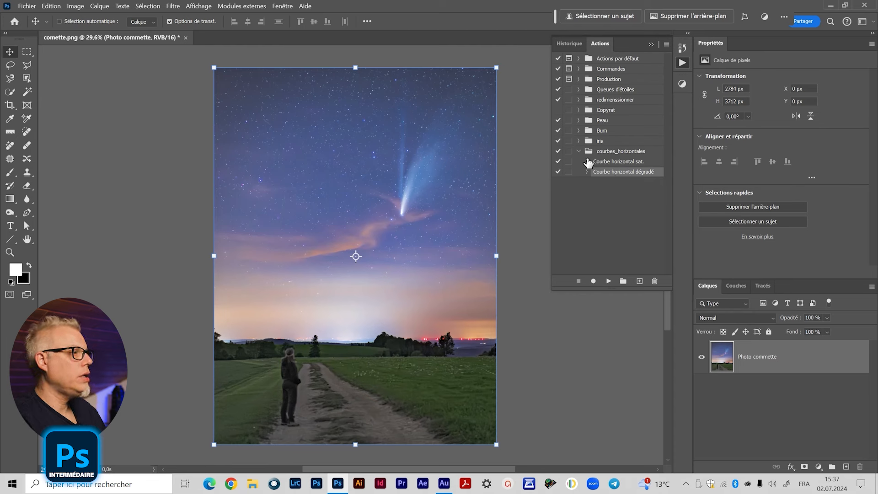
pyautogui.click(609, 280)
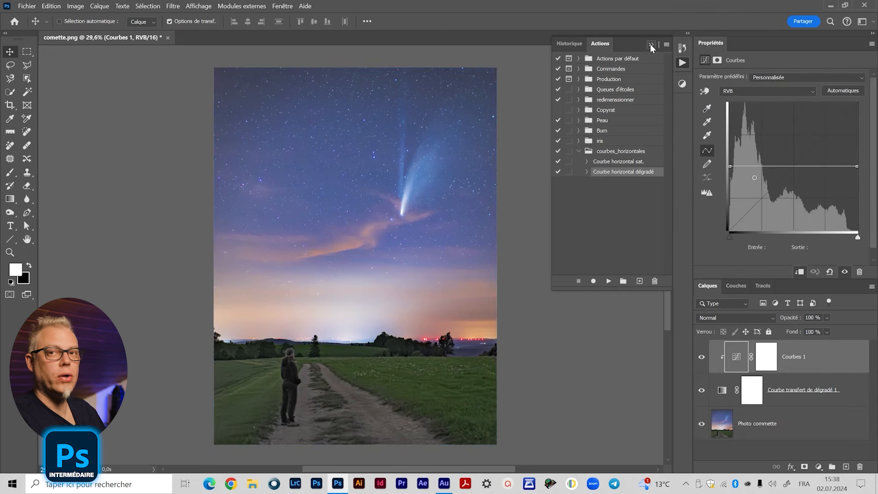
# - Review the settings of the Courbe transfert de dégradé 1 and Courbes 1 adjustment layers
pyautogui.click(651, 46)
pyautogui.click(724, 391)
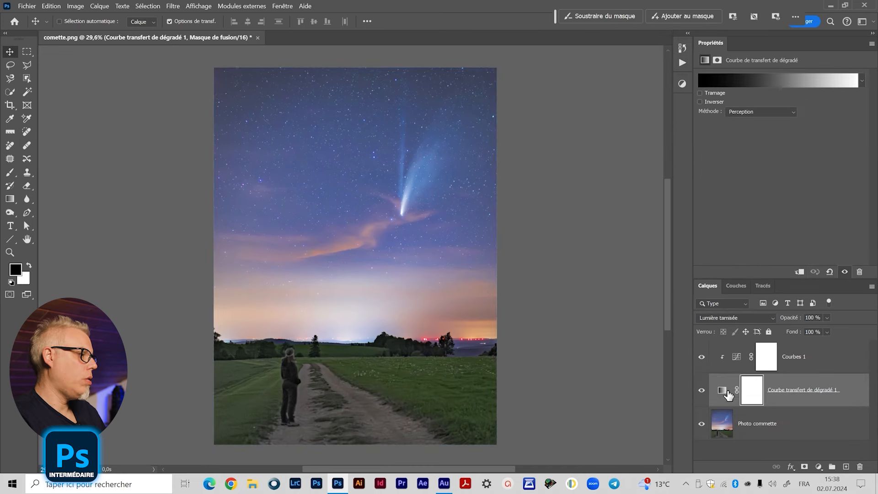
pyautogui.click(738, 357)
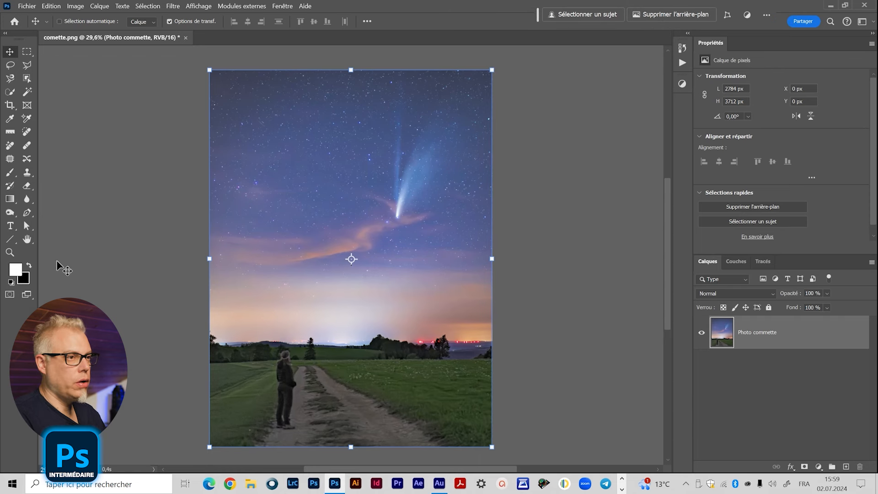
# - Draw a linear black-to-white gradient vertically down the photo with the Gradient tool, from near its upper edge to near its lower edge
pyautogui.click(10, 200)
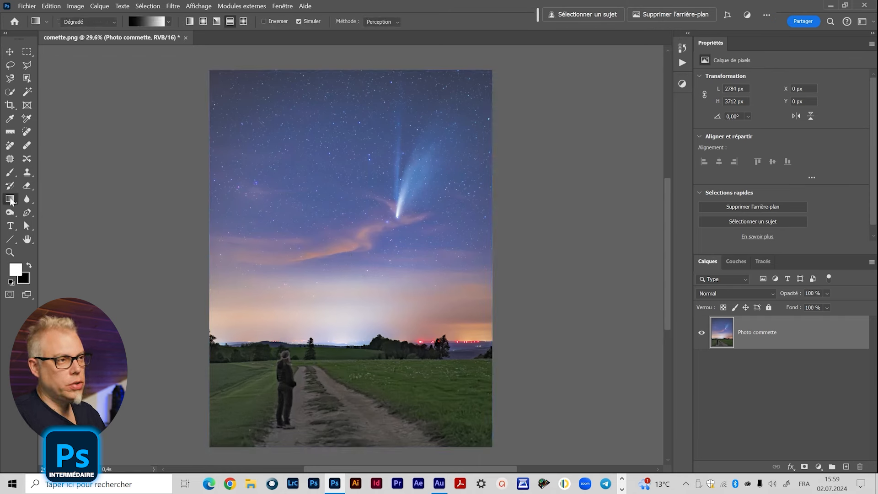
pyautogui.click(140, 21)
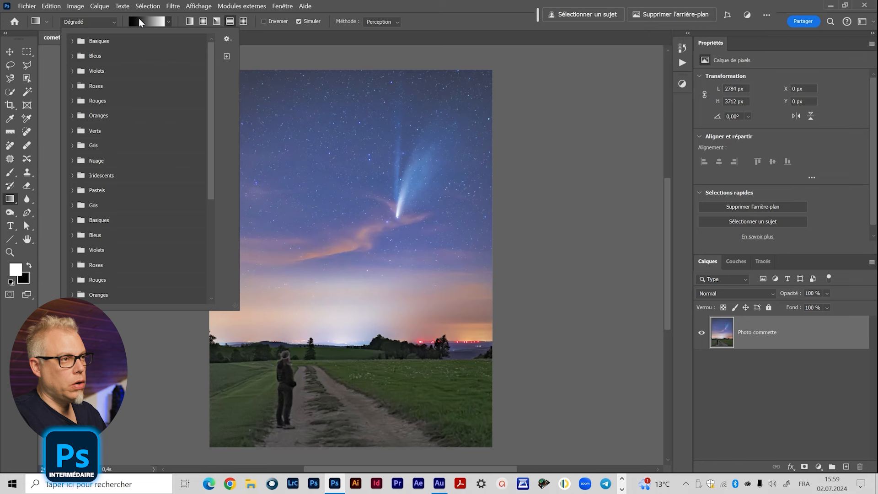
pyautogui.click(77, 44)
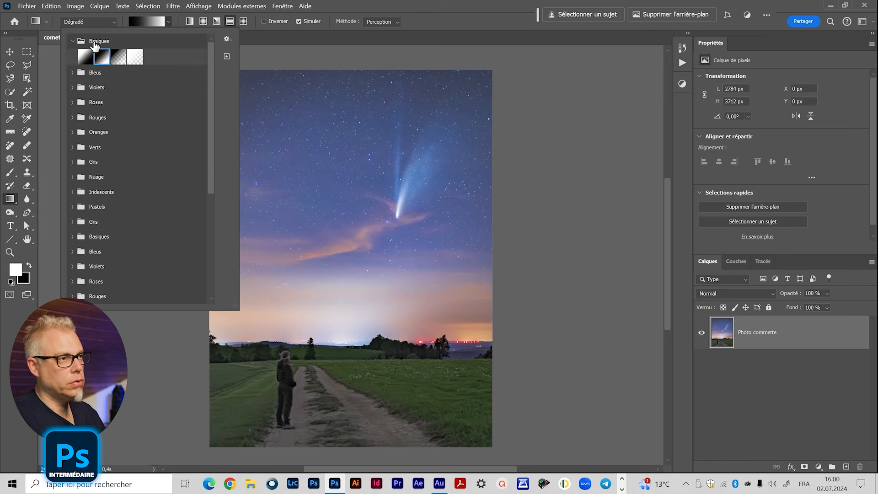
pyautogui.click(72, 41)
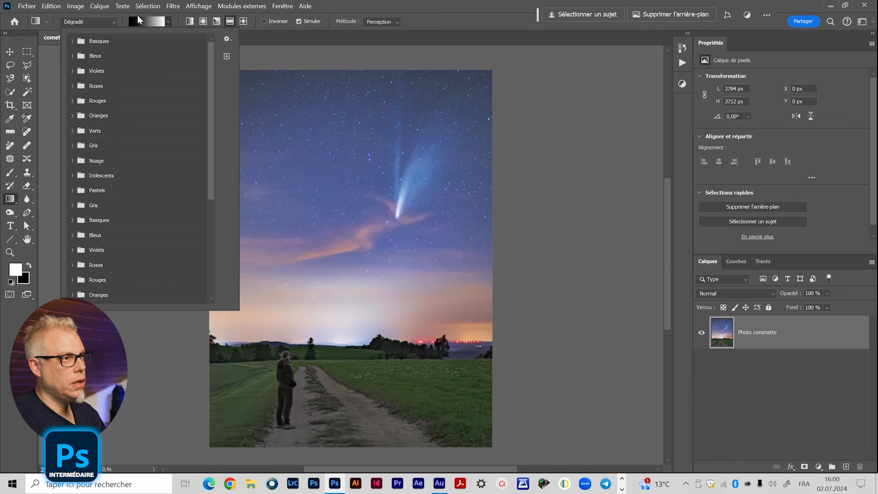
pyautogui.click(143, 18)
pyautogui.click(189, 21)
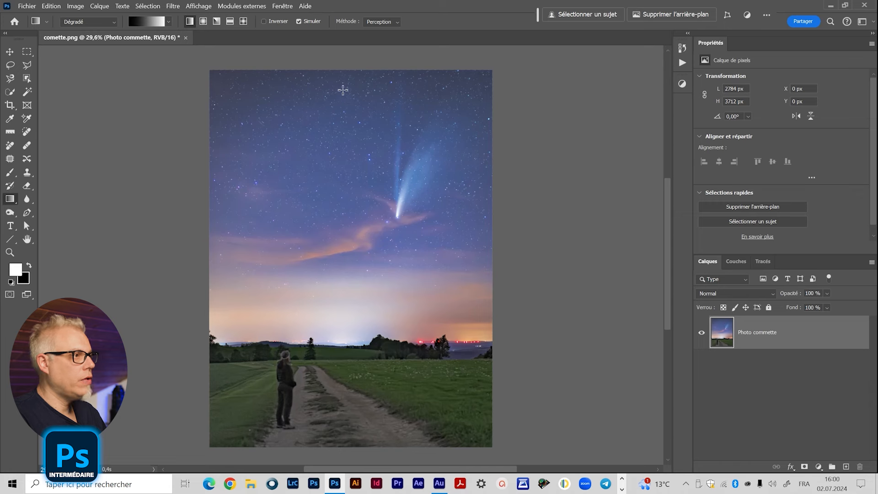
pyautogui.moveTo(341, 89); pyautogui.dragTo(341, 424)
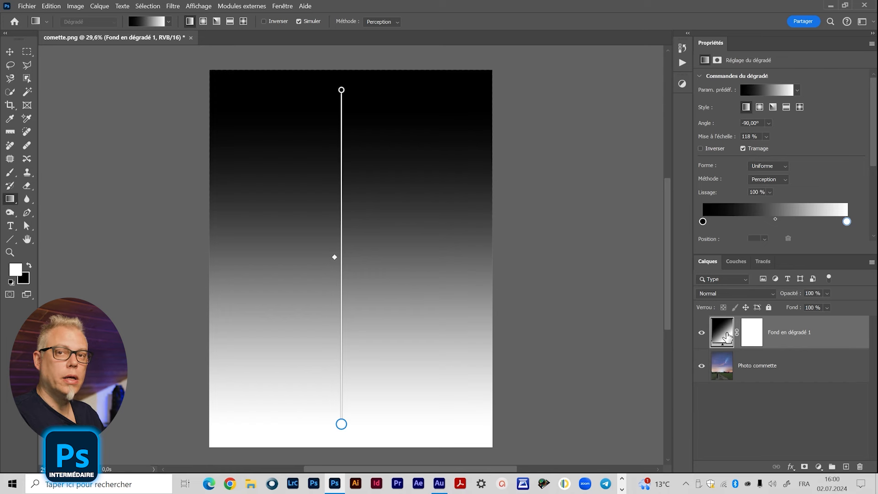
pyautogui.click(757, 369)
pyautogui.click(722, 344)
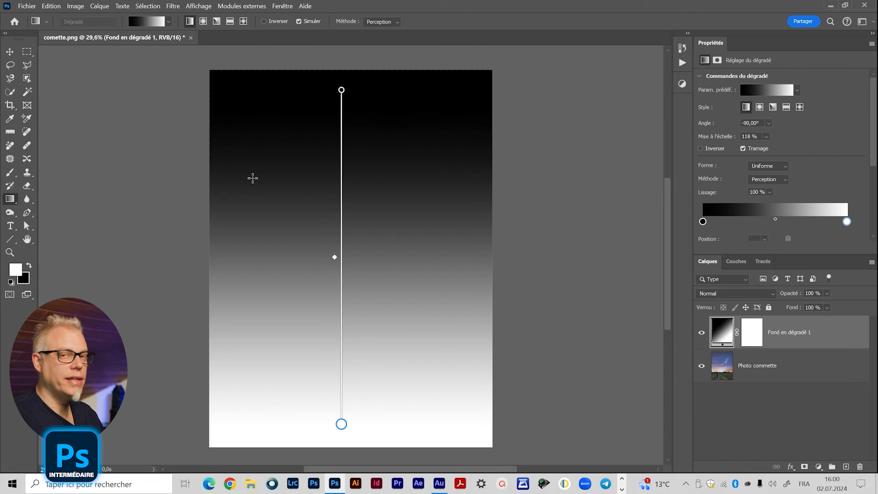
# - Add a Courbes adjustment layer above Fond en dégradé 1 and flatten its curve to mid-grey with both endpoint outputs at 128
pyautogui.click(682, 83)
pyautogui.click(602, 102)
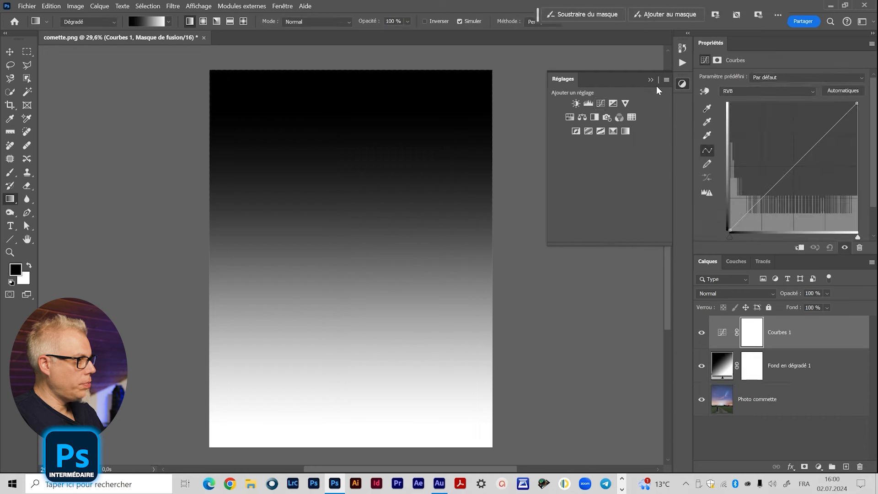
pyautogui.moveTo(729, 228); pyautogui.dragTo(730, 166)
pyautogui.moveTo(857, 104); pyautogui.dragTo(858, 167)
pyautogui.scroll(-1, 833, 223)
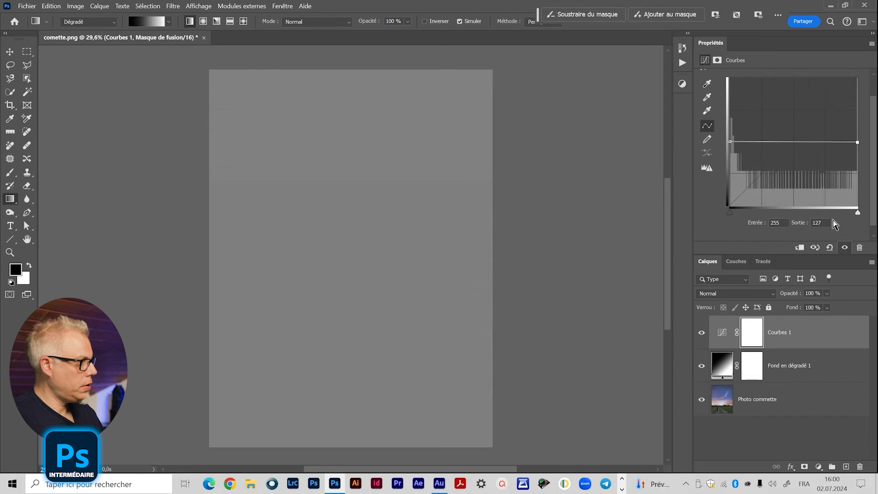
pyautogui.write('128')
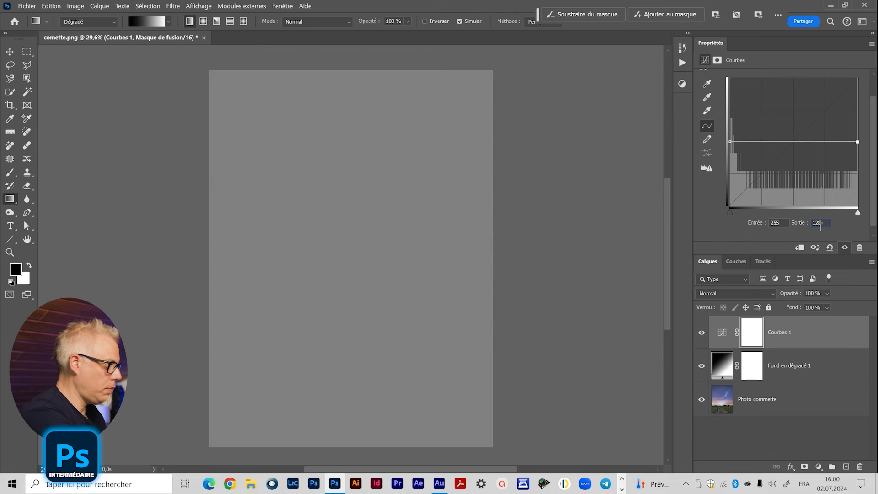
pyautogui.press('Return')
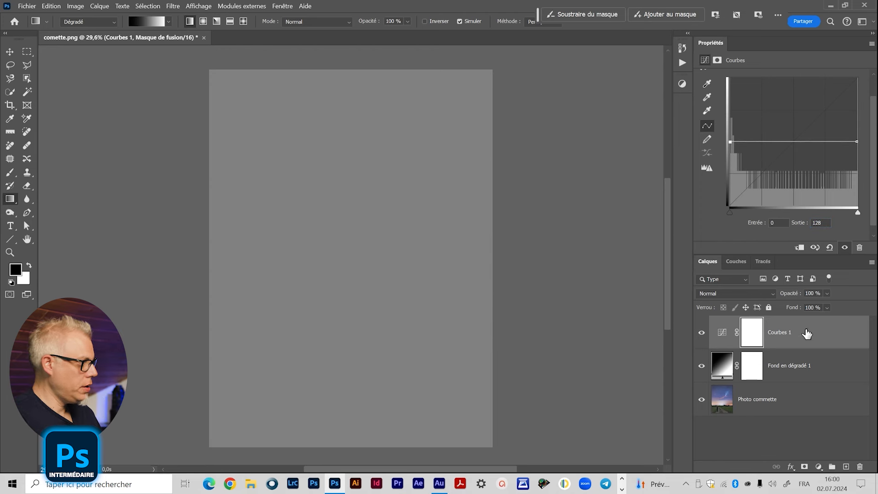
# - Clip Courbes 1 to Fond en dégradé 1 and set the gradient fill layer's blend mode to Lumière tamisée
pyautogui.keyDown('alt'); pyautogui.click(840, 348); pyautogui.keyUp('alt')
pyautogui.click(724, 365)
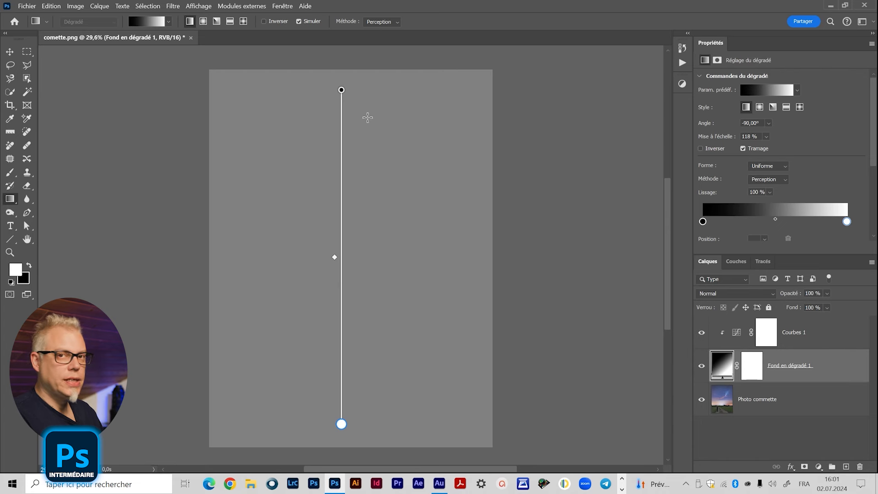
pyautogui.click(731, 292)
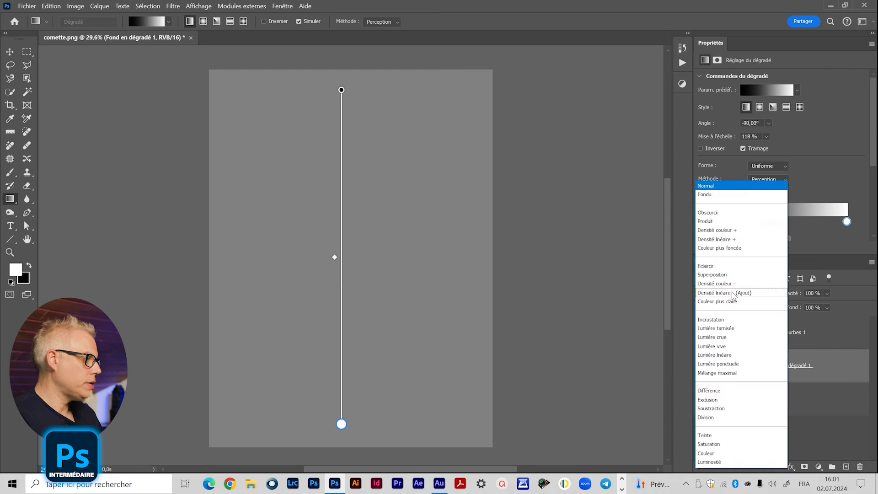
pyautogui.click(738, 329)
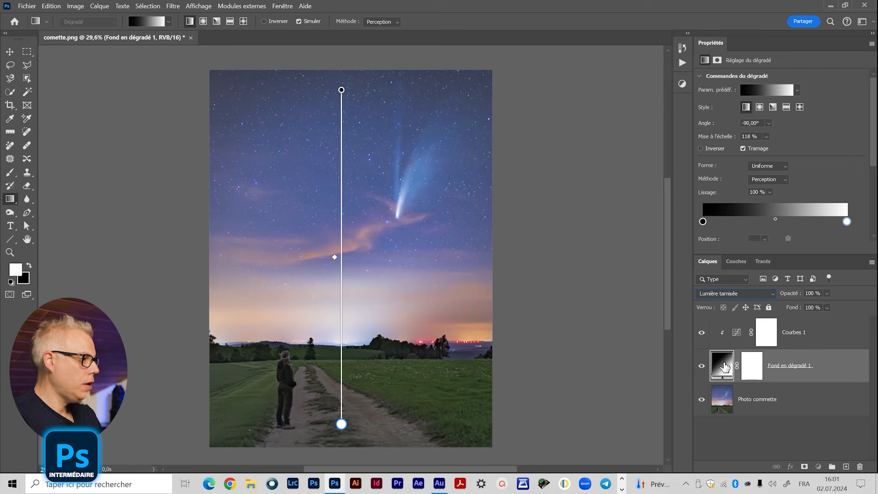
# - Toggle the visibility of Fond en dégradé 1 to compare the photo with and without the neutral adjustment
pyautogui.click(701, 366)
pyautogui.click(701, 366)
pyautogui.click(702, 366)
pyautogui.click(702, 366)
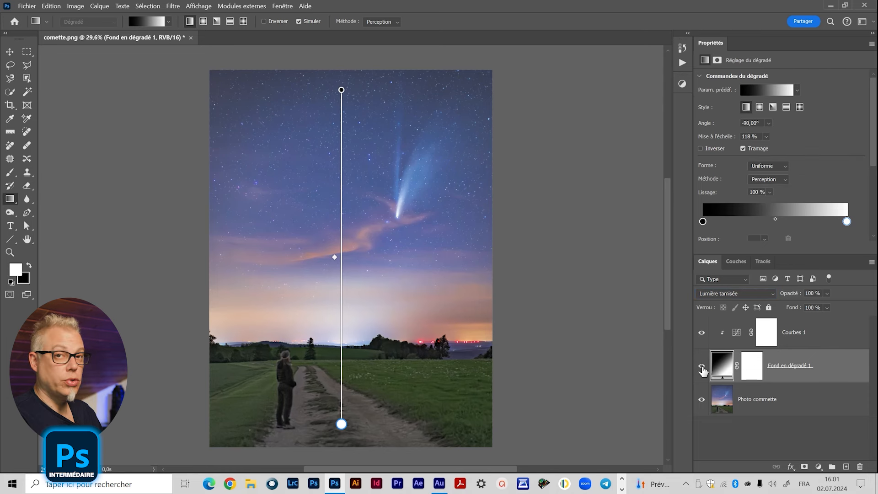
# - Shape the Courbes 1 curve with two points, lifting the shadow side slightly above mid-grey and lowering the highlight side slightly below it
pyautogui.click(743, 333)
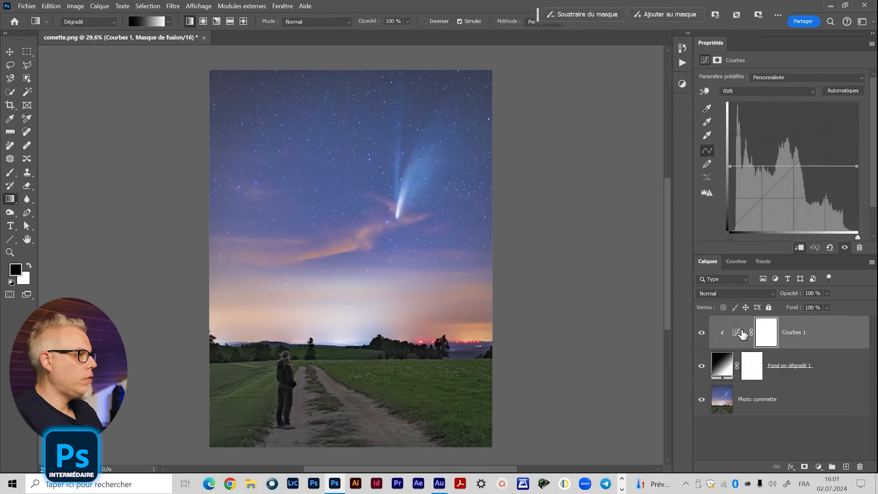
pyautogui.moveTo(824, 166); pyautogui.dragTo(826, 160)
pyautogui.moveTo(830, 192); pyautogui.dragTo(830, 171)
pyautogui.moveTo(763, 174)
pyautogui.mouseDown()
pyautogui.moveTo(763, 185)
pyautogui.moveTo(759, 142)
pyautogui.moveTo(761, 196)
pyautogui.moveTo(757, 138)
pyautogui.moveTo(758, 176)
pyautogui.moveTo(757, 151)
pyautogui.moveTo(757, 162)
pyautogui.mouseUp()
# - Hide Courbes 1 temporarily to examine the effect of the Fond en dégradé 1 gradient alone on the photo
pyautogui.click(702, 333)
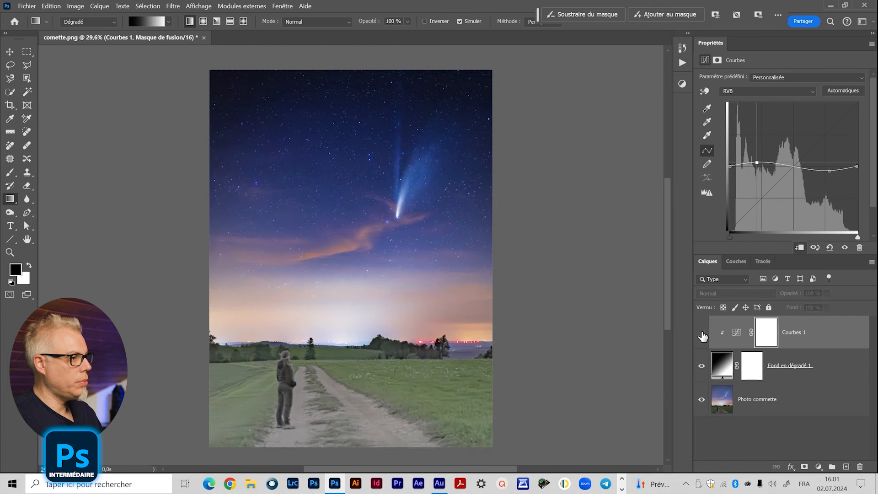
pyautogui.click(702, 365)
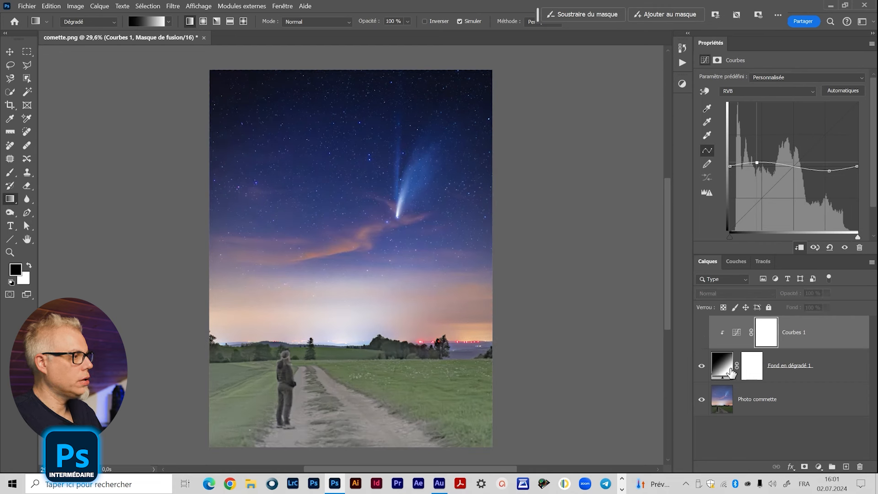
pyautogui.click(730, 365)
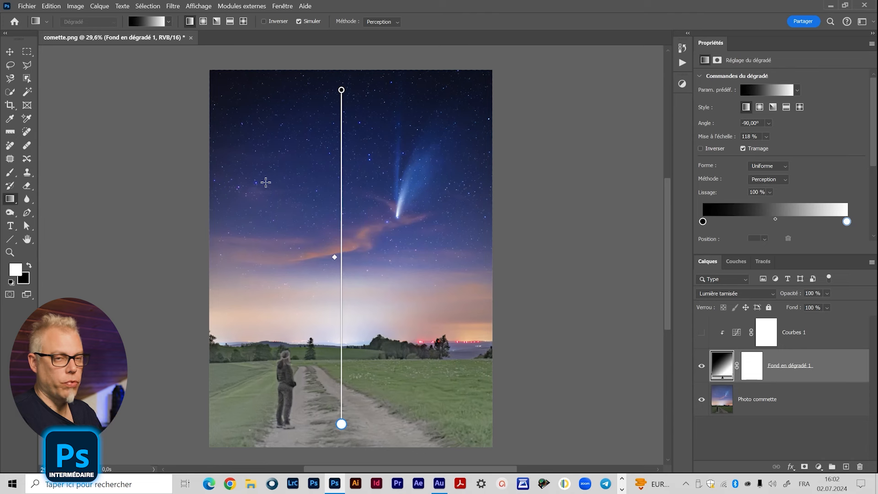
pyautogui.click(702, 333)
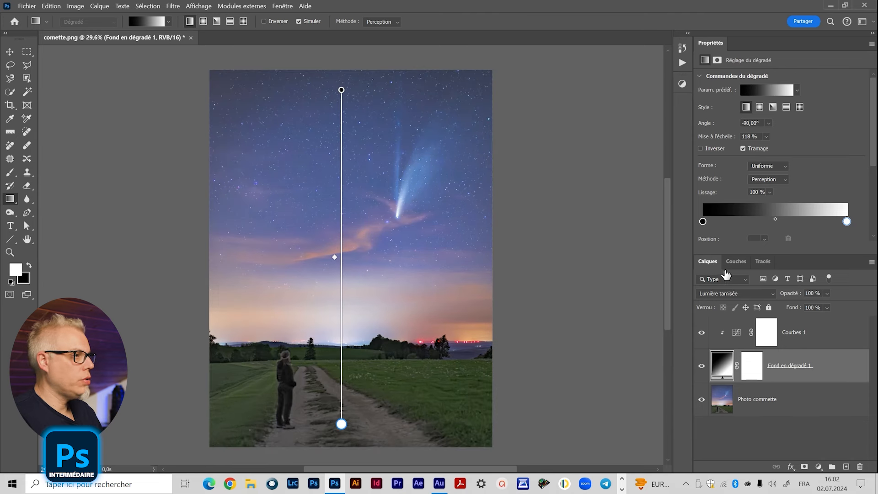
# - Strengthen the Courbes 1 curve by raising its shadow point, pulling its highlight point well down and lowering the white endpoint slightly
pyautogui.click(731, 333)
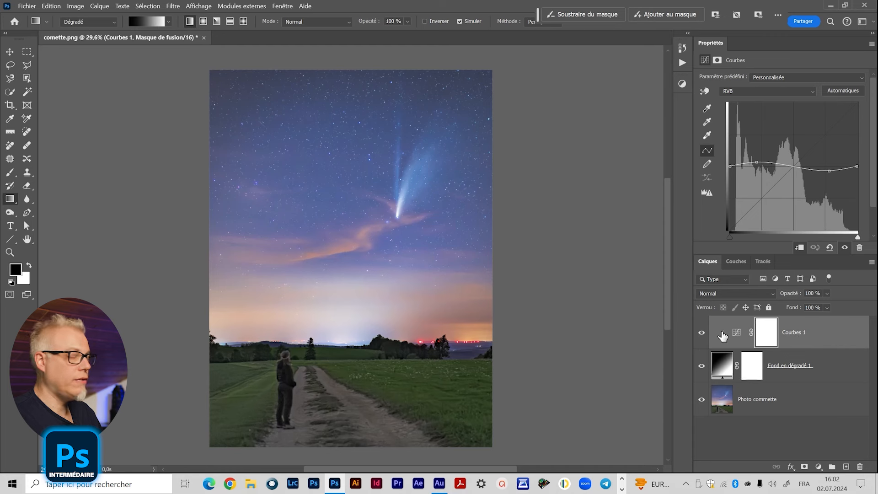
pyautogui.moveTo(758, 160)
pyautogui.mouseDown()
pyautogui.moveTo(756, 145)
pyautogui.moveTo(755, 156)
pyautogui.mouseUp()
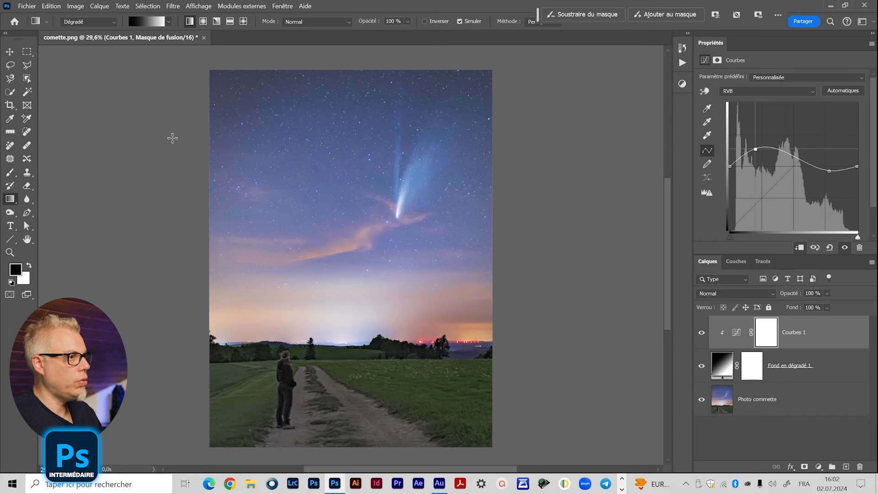
pyautogui.moveTo(828, 170); pyautogui.dragTo(830, 172)
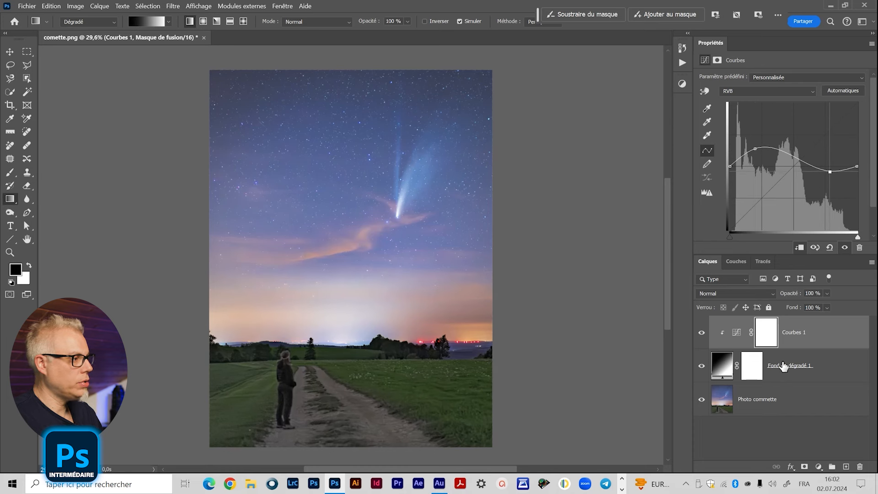
pyautogui.moveTo(829, 170); pyautogui.dragTo(830, 197)
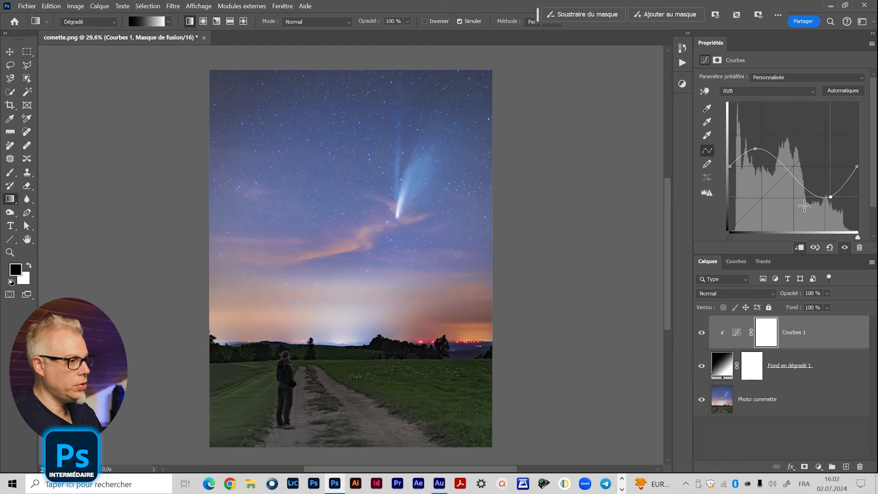
pyautogui.moveTo(856, 166); pyautogui.dragTo(858, 177)
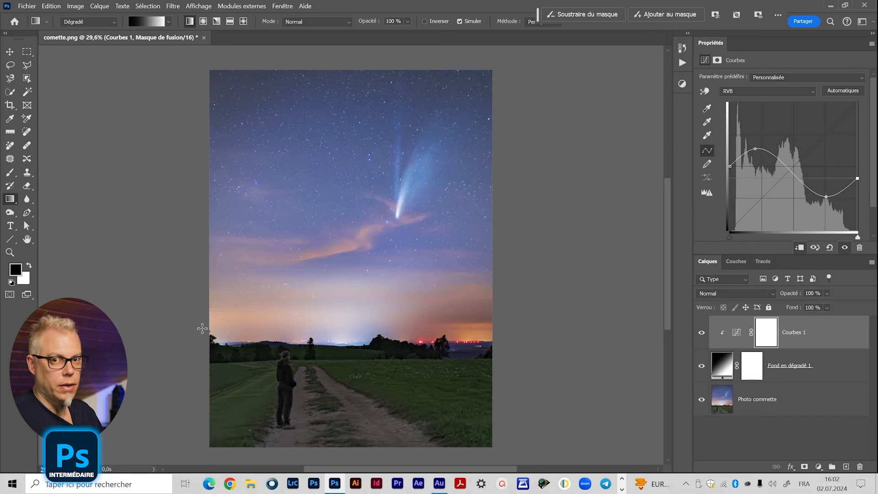
# - With Courbes 1 hidden and Fond en dégradé 1 in Normal mode, redraw its gradient vertically from black near the lower edge to white near the upper edge
pyautogui.click(702, 333)
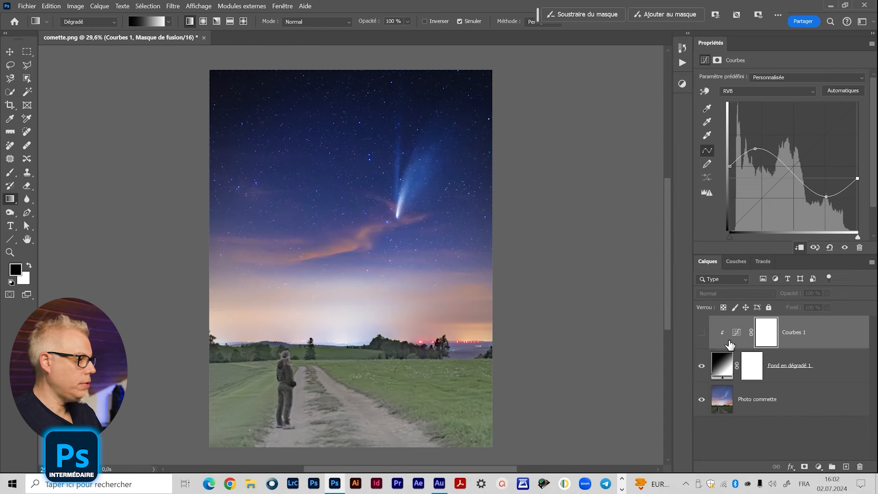
pyautogui.click(717, 365)
pyautogui.click(715, 292)
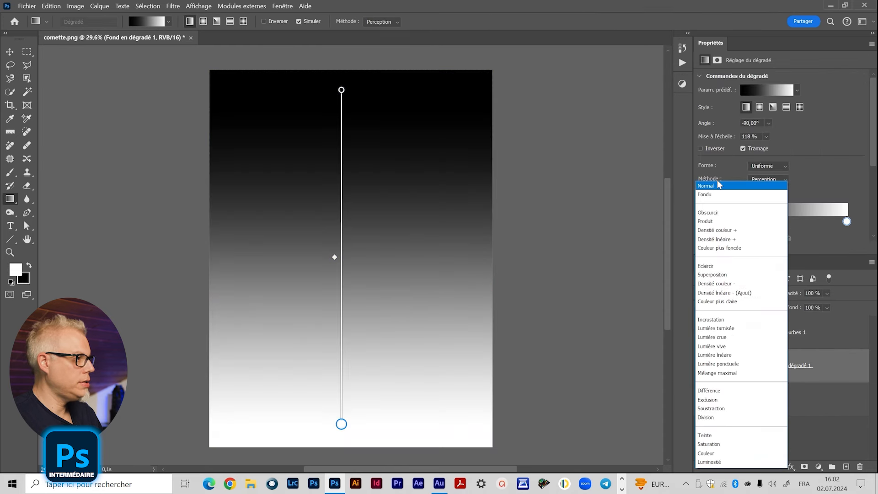
pyautogui.click(716, 182)
pyautogui.moveTo(382, 408); pyautogui.dragTo(383, 95)
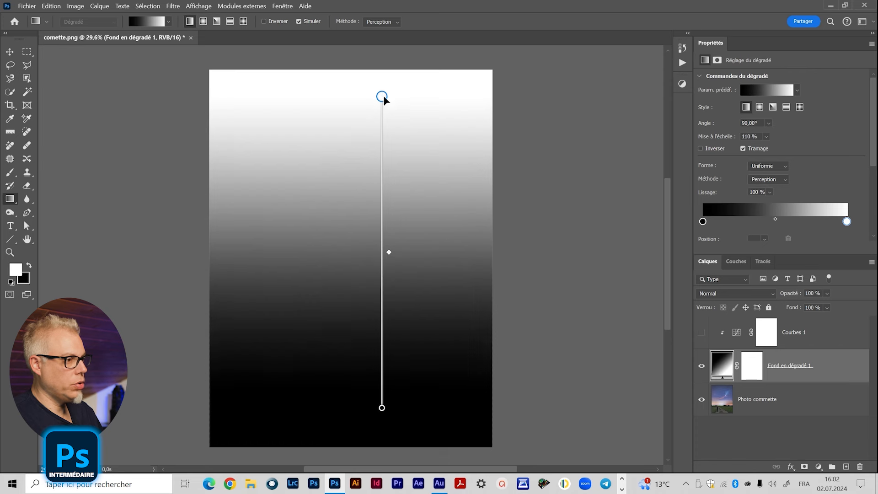
# - Set the blend mode of Fond en dégradé 1 back to Lumière tamisée and make Courbes 1 visible again
pyautogui.click(731, 296)
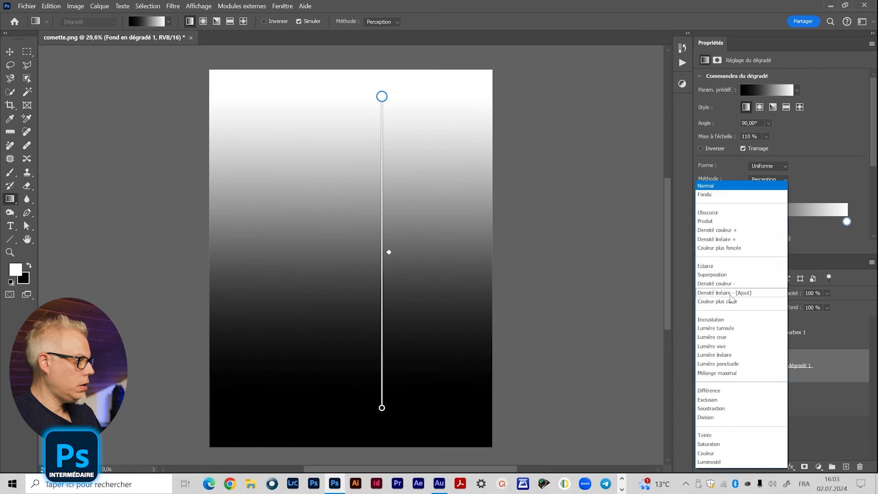
pyautogui.click(715, 329)
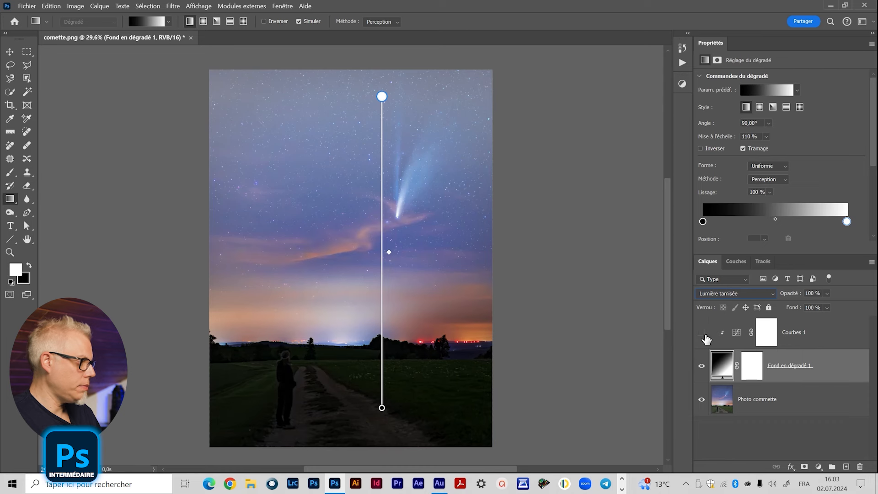
pyautogui.click(702, 333)
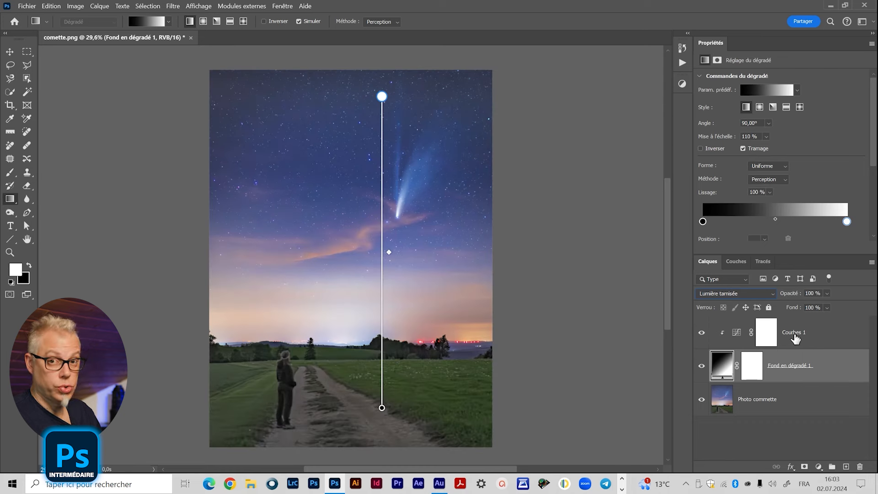
# - Flatten the Courbes 1 curve by lowering its shadow point to about mid-grey and raising its highlight point and white endpoint slightly
pyautogui.click(735, 332)
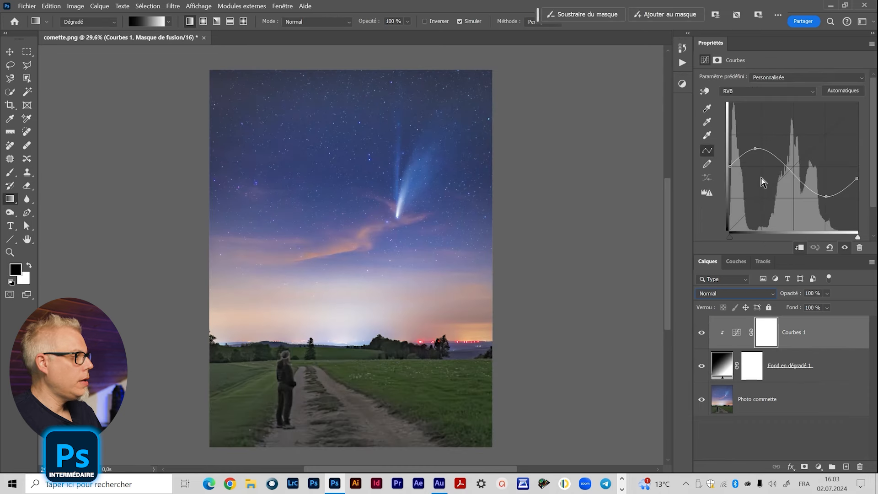
pyautogui.moveTo(755, 150); pyautogui.dragTo(761, 167)
pyautogui.moveTo(825, 196); pyautogui.dragTo(866, 174)
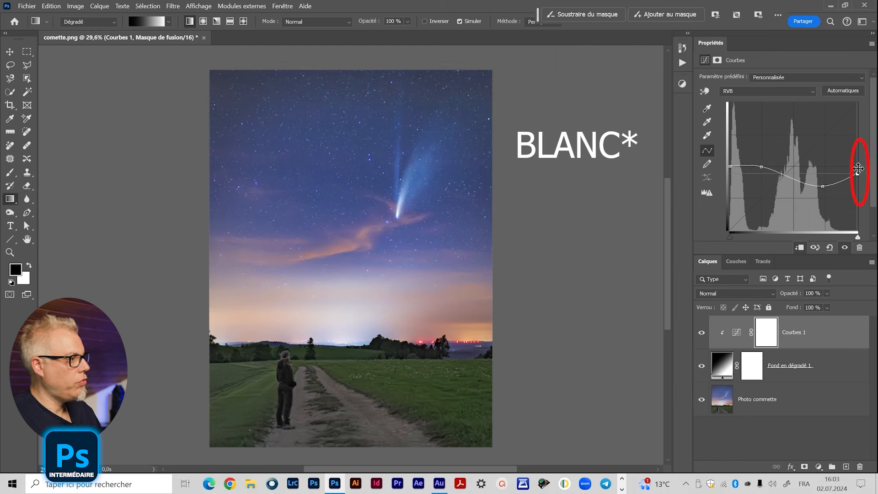
pyautogui.moveTo(823, 186); pyautogui.dragTo(824, 184)
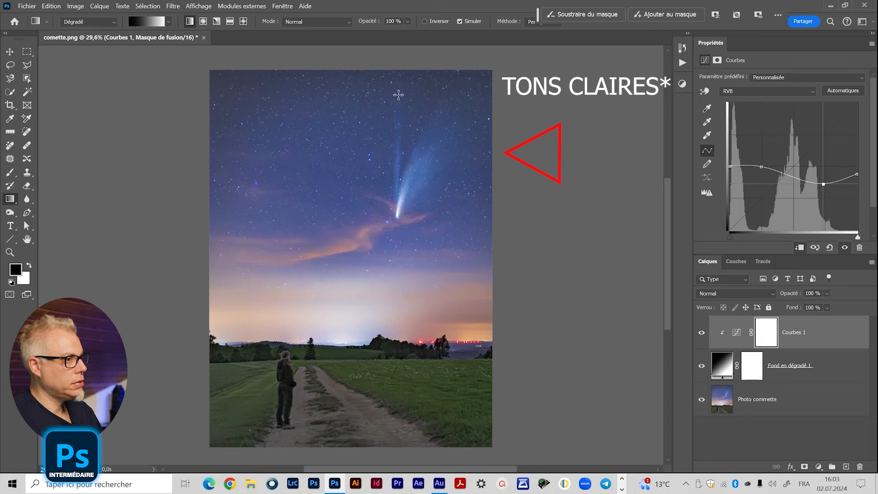
# - Refine the Courbes 1 curve by adding a midtone point, raising the black endpoint and lowering the shadow point, highlight point and white endpoint
pyautogui.moveTo(823, 184)
pyautogui.mouseDown()
pyautogui.moveTo(822, 192)
pyautogui.moveTo(791, 187)
pyautogui.moveTo(795, 194)
pyautogui.moveTo(794, 170)
pyautogui.moveTo(761, 170)
pyautogui.moveTo(760, 192)
pyautogui.moveTo(761, 167)
pyautogui.moveTo(762, 181)
pyautogui.moveTo(760, 167)
pyautogui.moveTo(729, 172)
pyautogui.moveTo(728, 187)
pyautogui.moveTo(724, 152)
pyautogui.moveTo(723, 193)
pyautogui.moveTo(722, 158)
pyautogui.mouseUp()
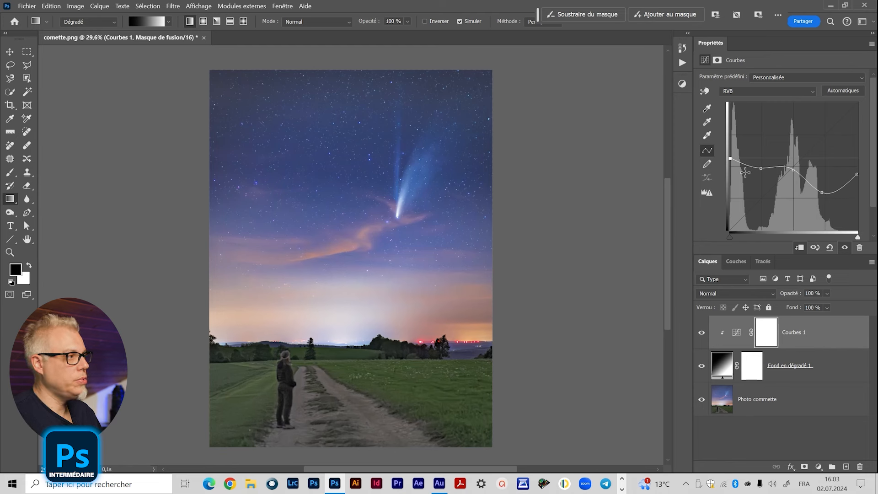
pyautogui.moveTo(761, 168); pyautogui.dragTo(825, 195)
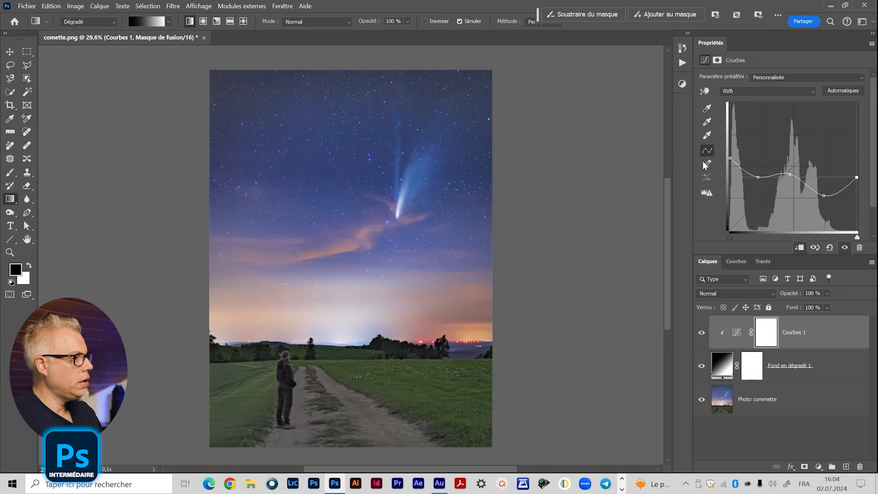
pyautogui.moveTo(730, 158); pyautogui.dragTo(730, 148)
pyautogui.moveTo(758, 177); pyautogui.dragTo(755, 172)
# - Review the Fond en dégradé 1 and Courbes 1 layers, and compare the photo with and without the gradient fill
pyautogui.click(721, 363)
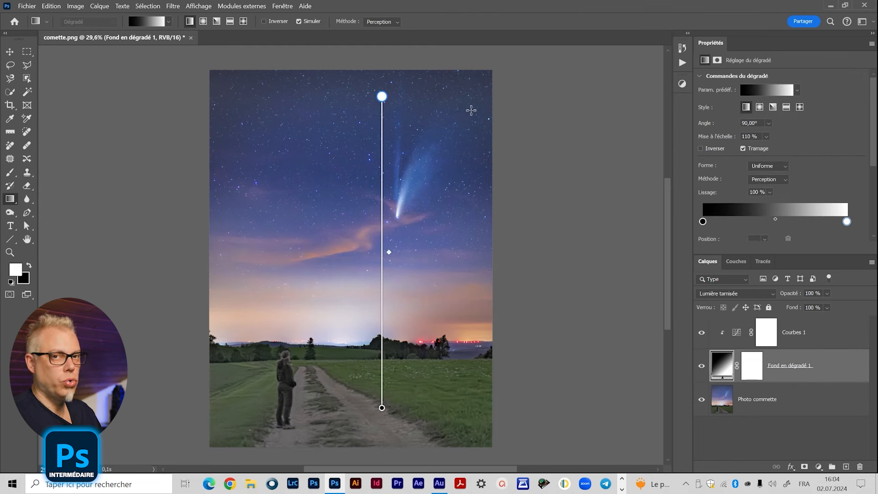
pyautogui.click(823, 345)
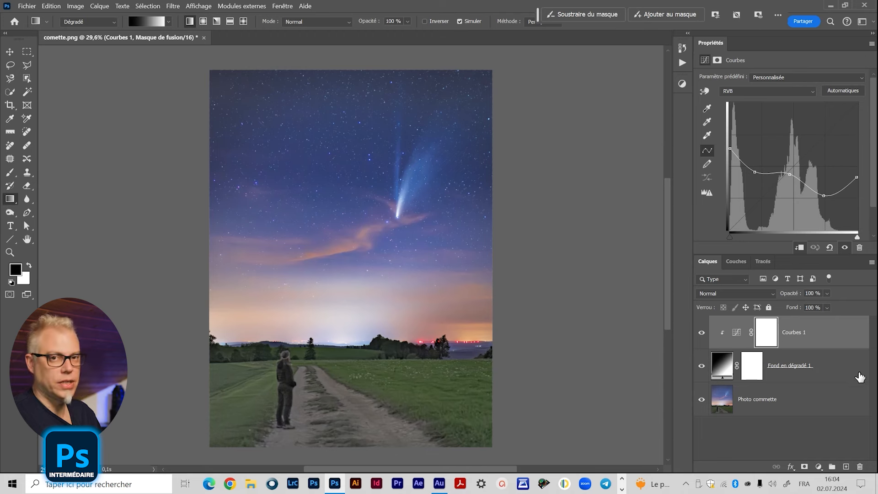
pyautogui.click(855, 333)
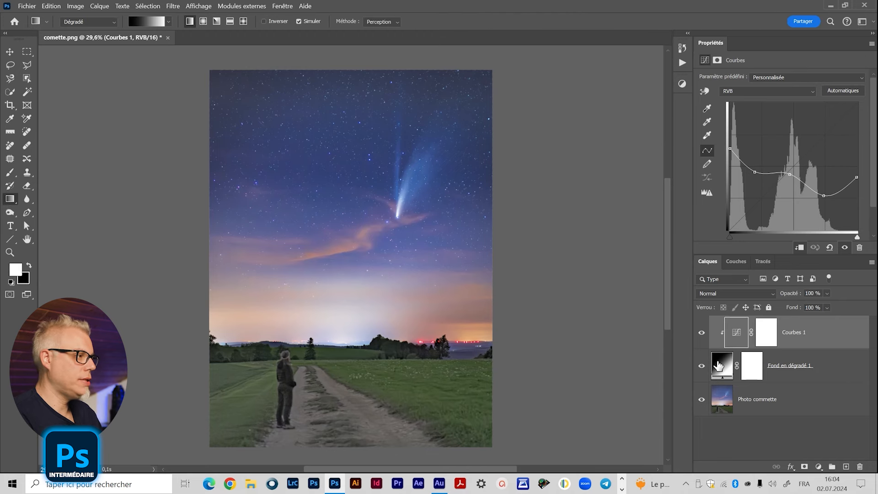
pyautogui.click(702, 366)
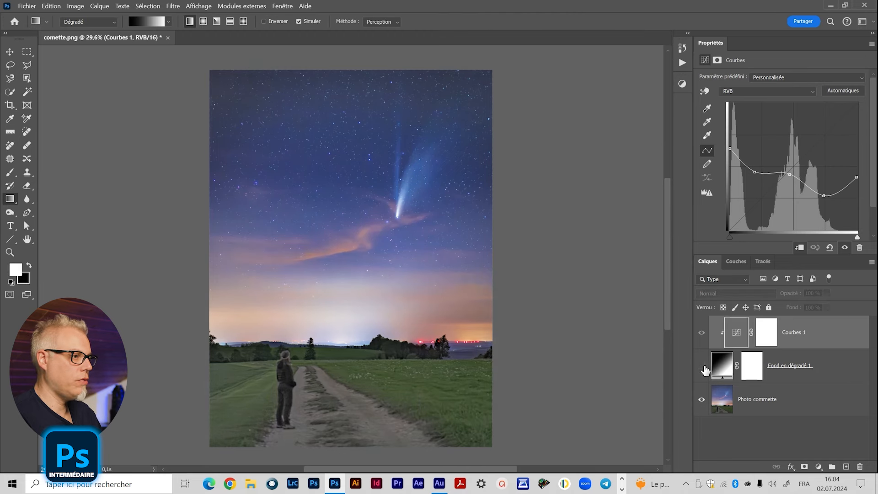
pyautogui.click(701, 366)
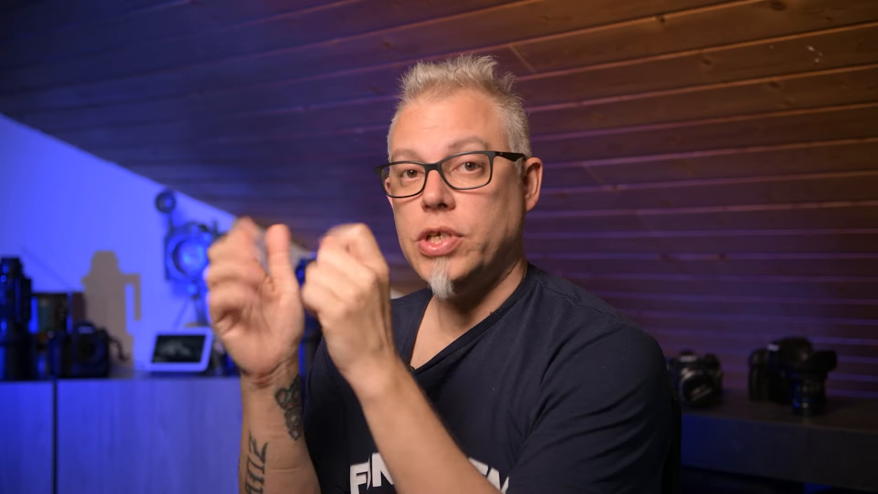